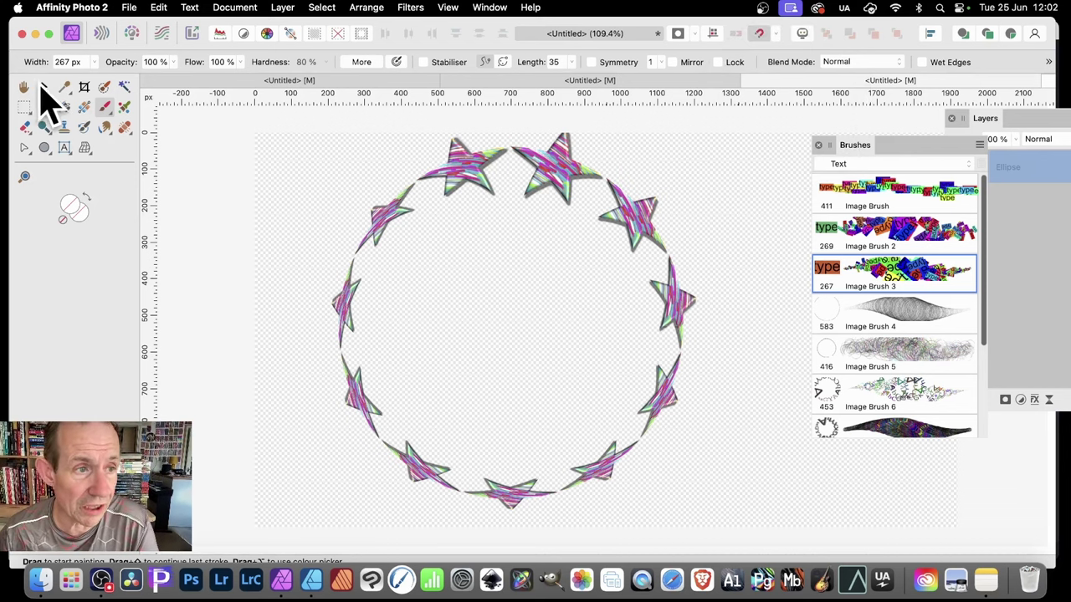
# - Select the star-stroked ellipse and delete it, emptying the canvas
pyautogui.click(43, 87)
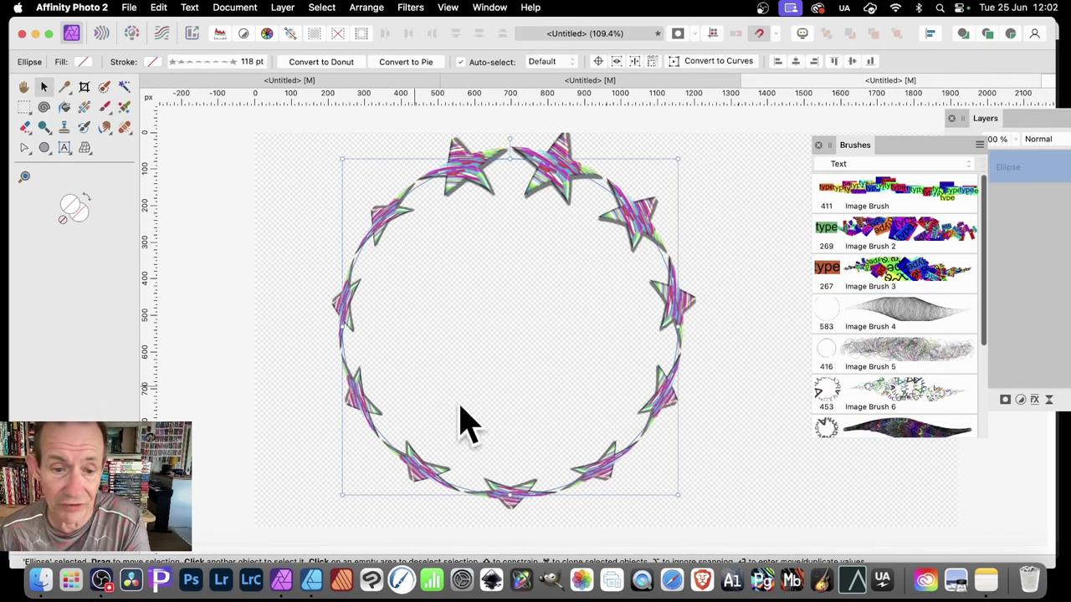
pyautogui.press('Delete')
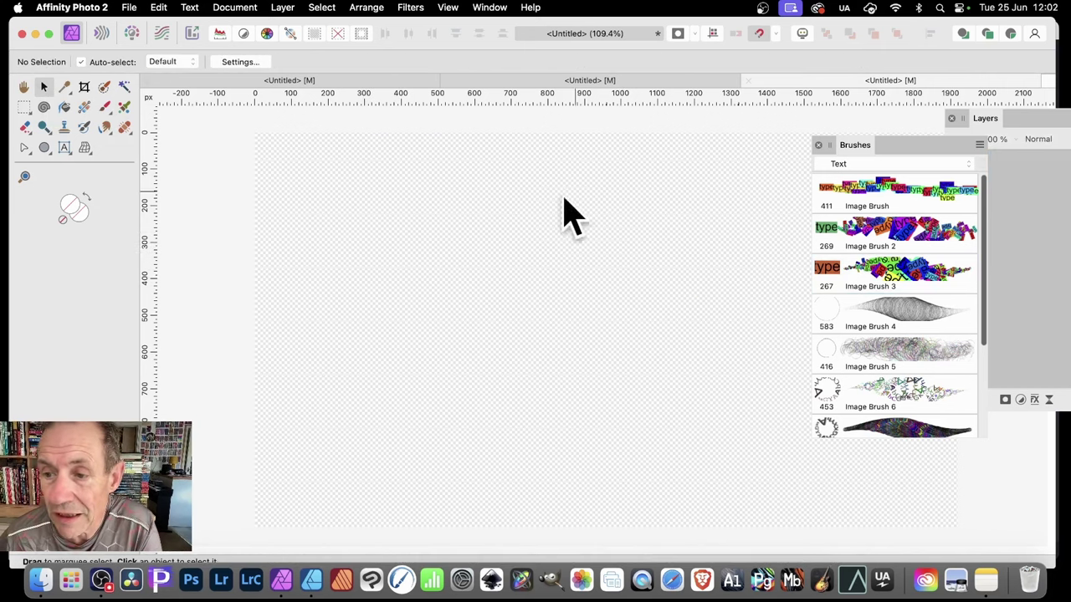
# - Stamp one Image Brush 3 'type' mark mid-canvas and rotate it 90° upright
pyautogui.click(104, 109)
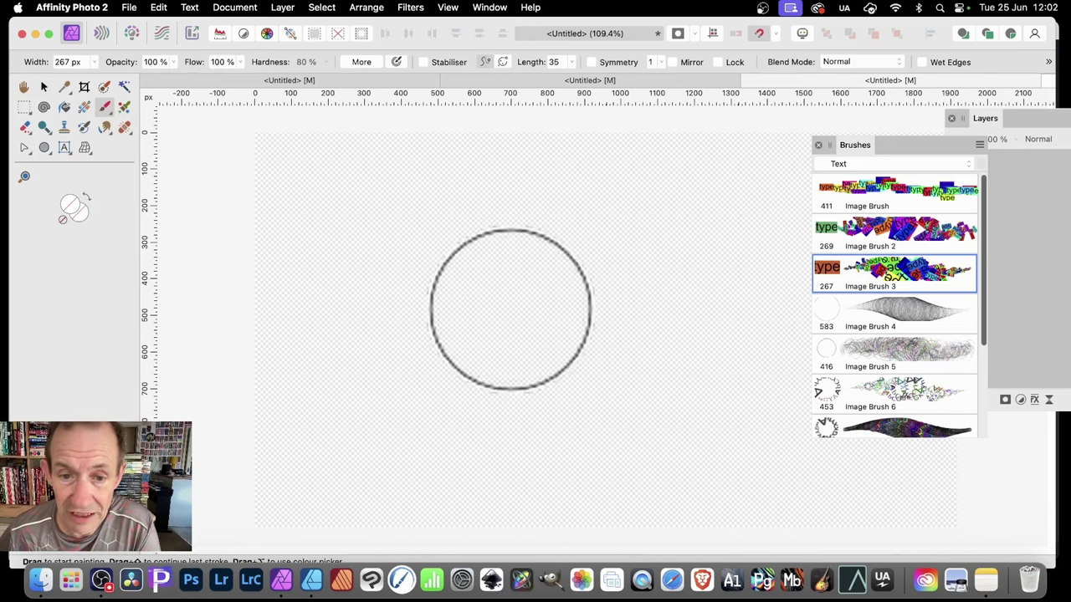
pyautogui.moveTo(509, 311); pyautogui.dragTo(540, 299)
pyautogui.press('super+z')
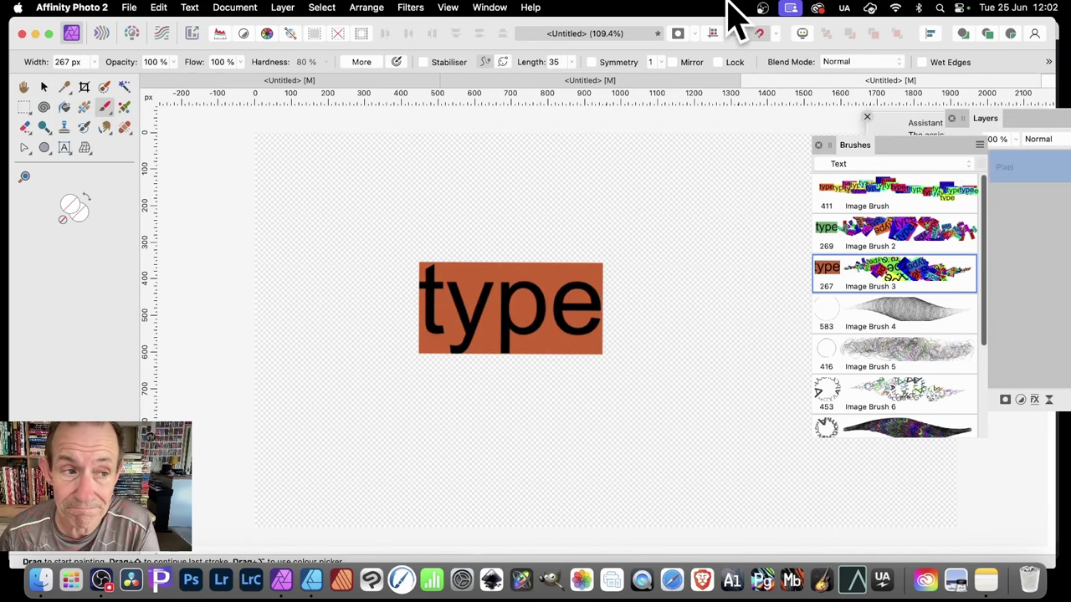
pyautogui.click(44, 87)
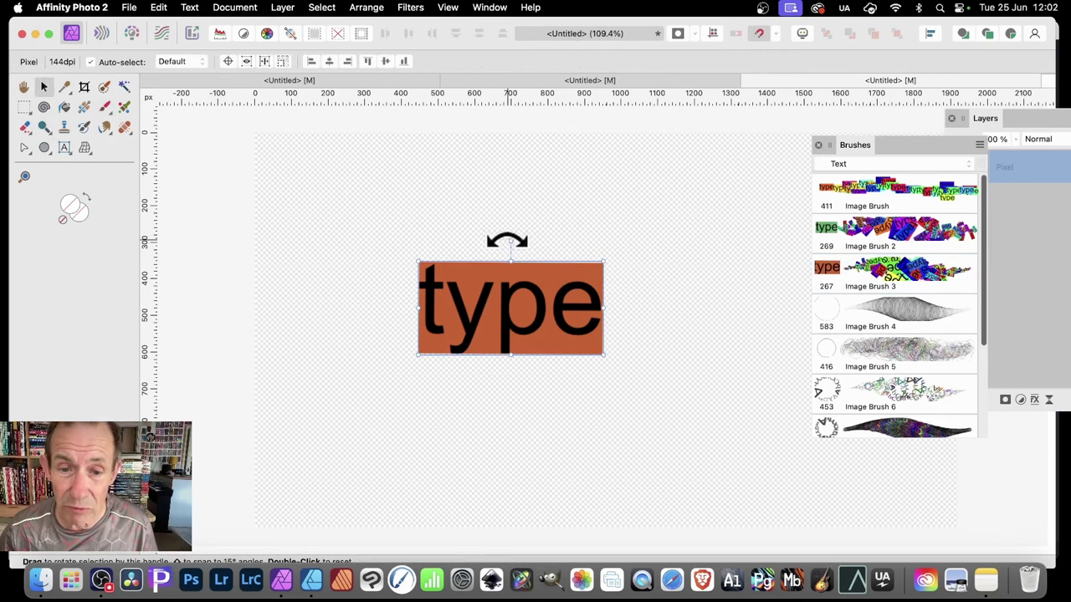
pyautogui.moveTo(509, 241); pyautogui.dragTo(586, 304)
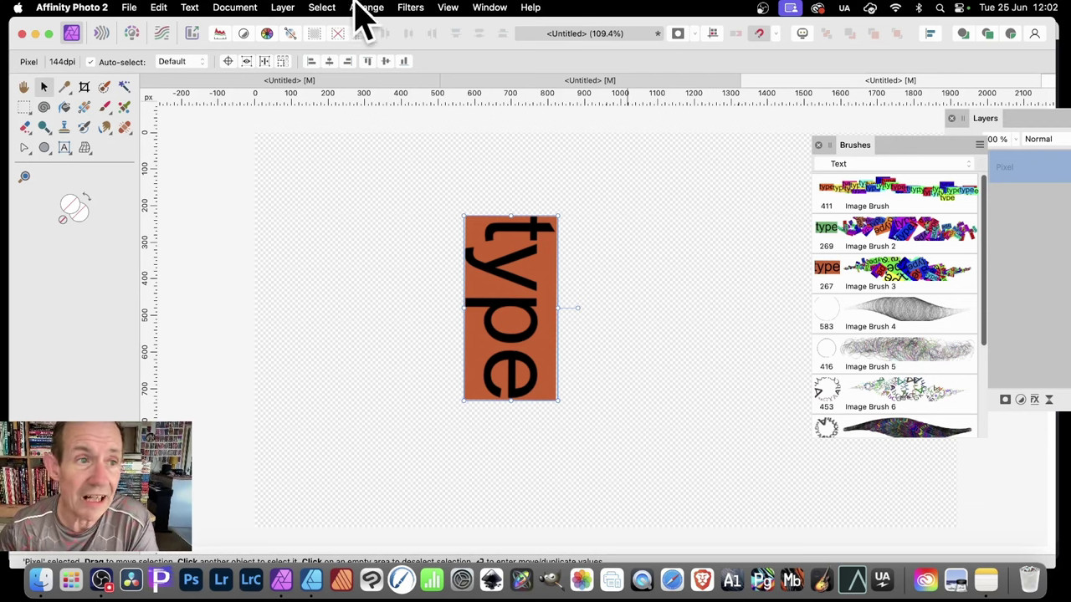
# - Export the selection area as a 257 × 506 px PNG named 'type' to the Desktop
pyautogui.click(127, 8)
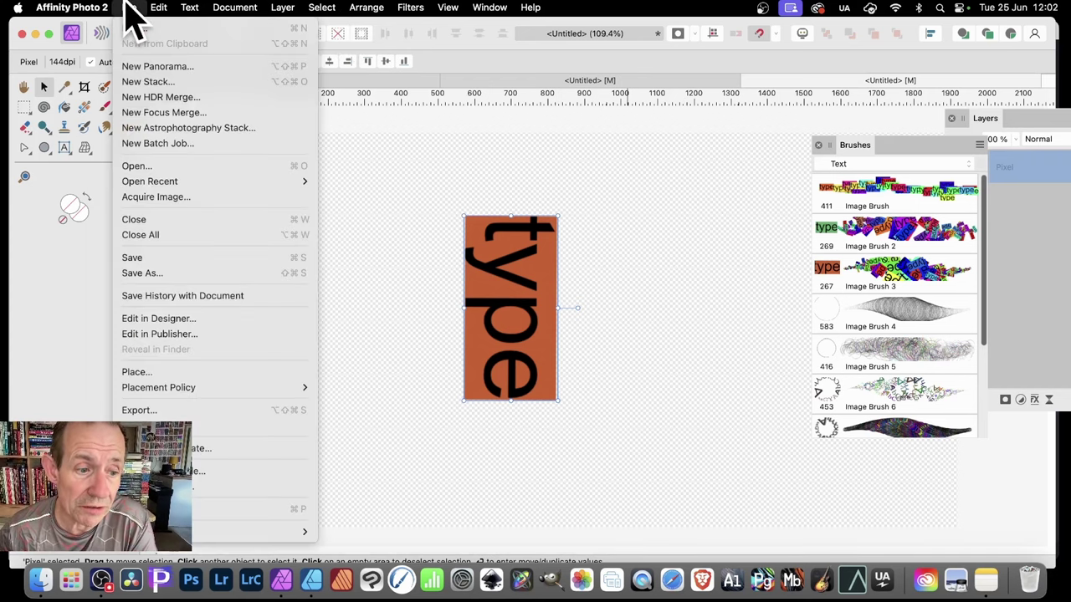
pyautogui.click(138, 410)
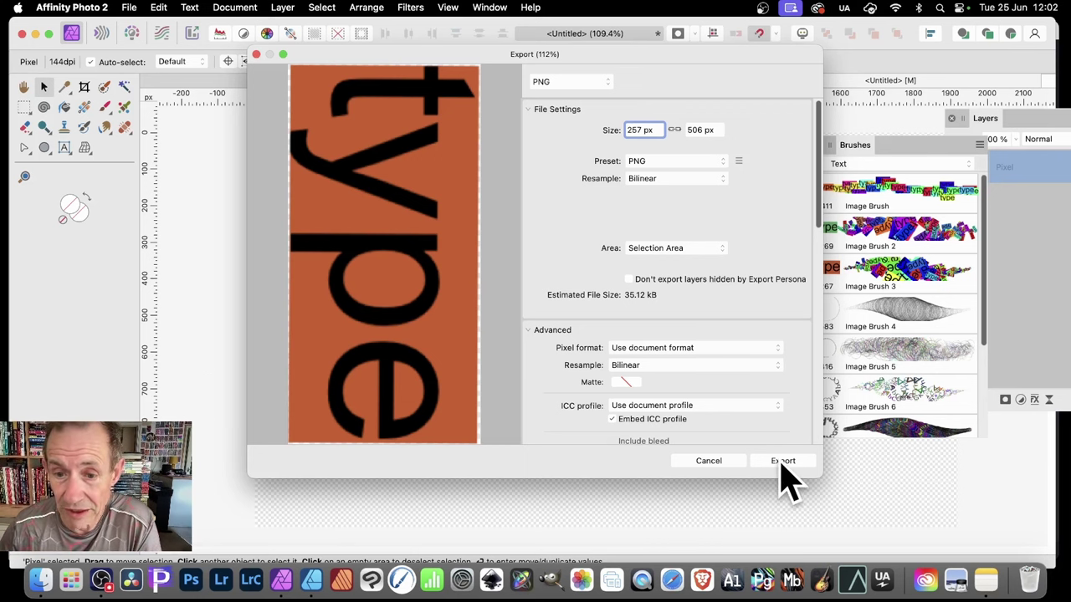
pyautogui.click(652, 247)
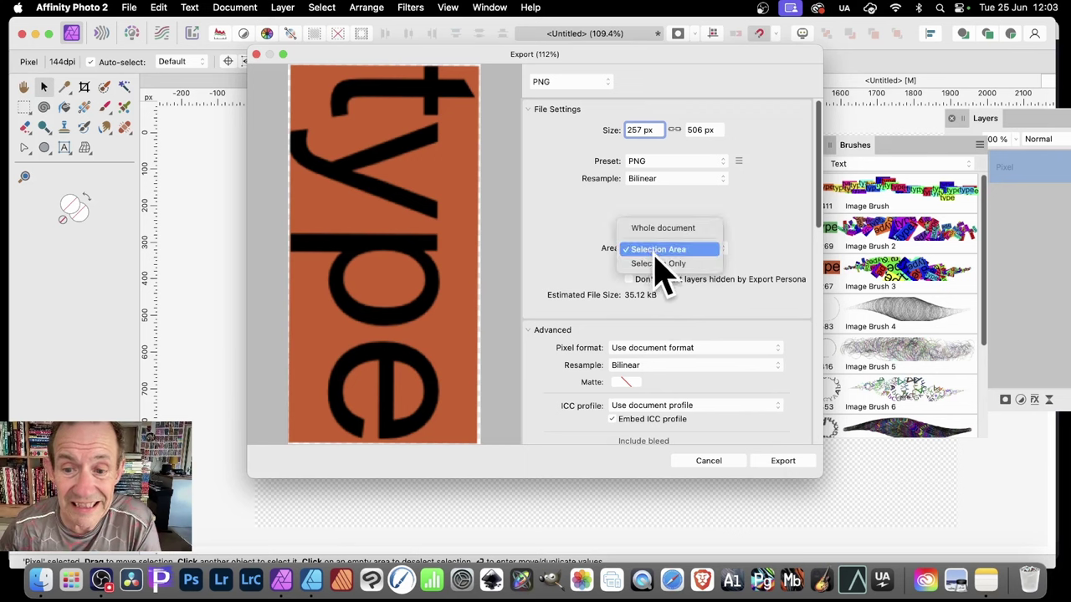
pyautogui.click(658, 255)
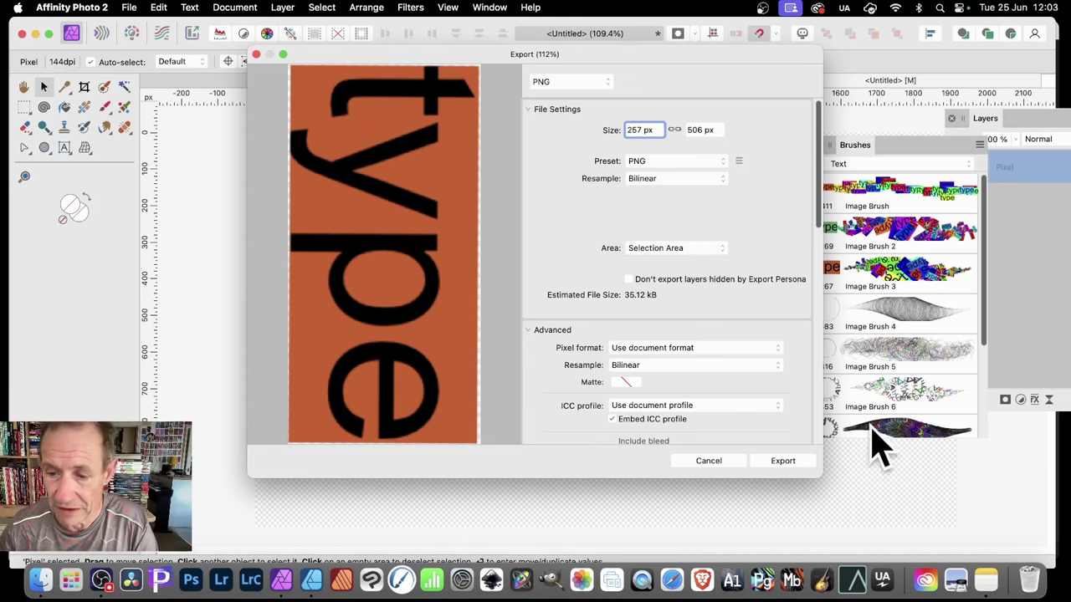
pyautogui.click(790, 460)
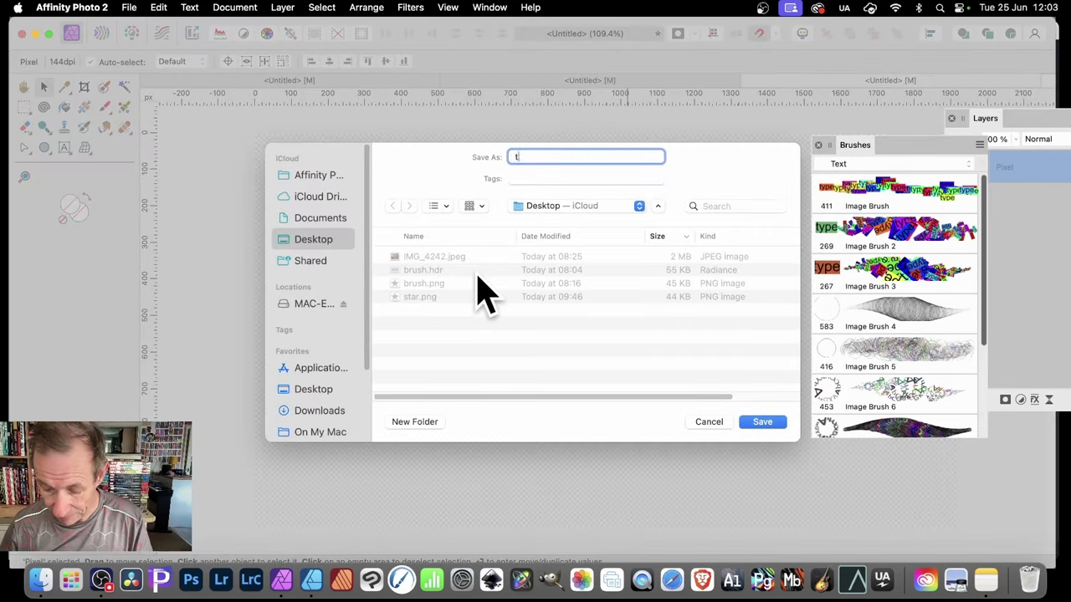
pyautogui.click(763, 422)
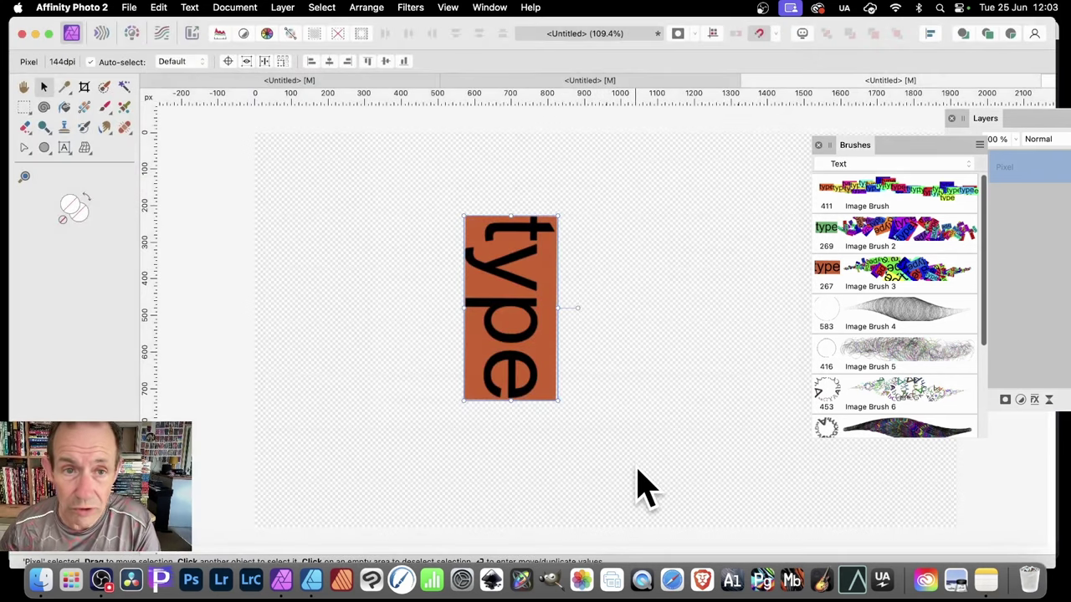
# - Draw a large circle in the empty document and send it to Designer with Edit in Designer
pyautogui.click(350, 83)
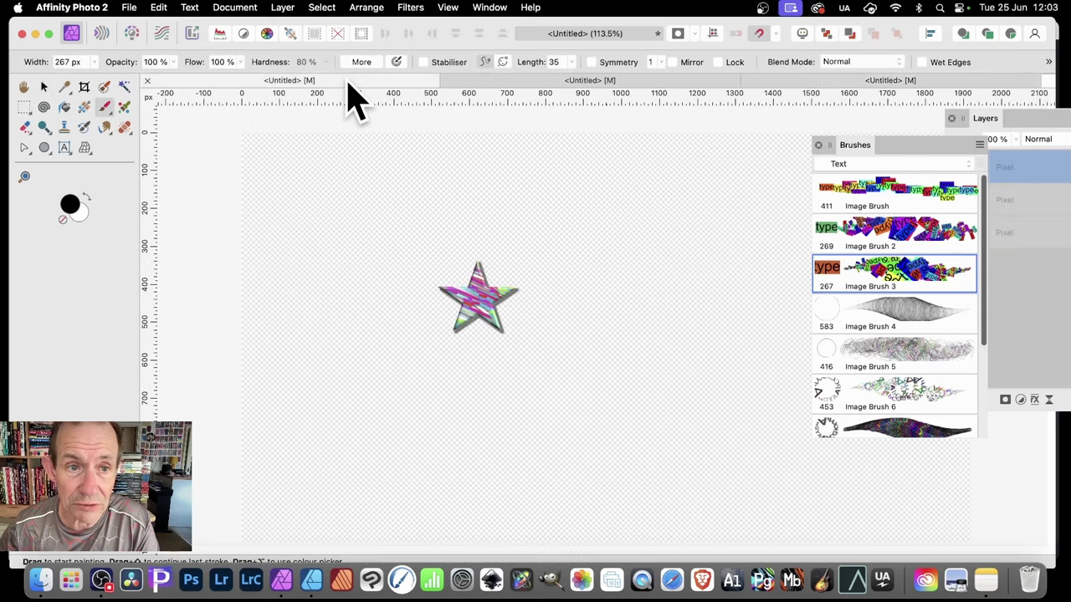
pyautogui.click(515, 84)
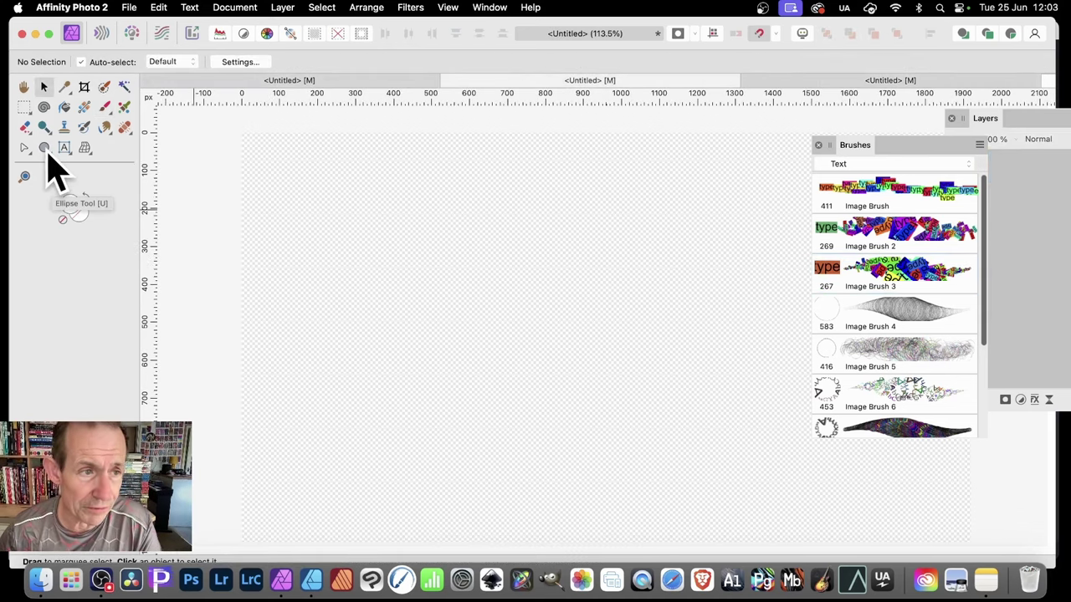
pyautogui.moveTo(54, 148); pyautogui.dragTo(128, 166)
pyautogui.moveTo(360, 171); pyautogui.dragTo(684, 491)
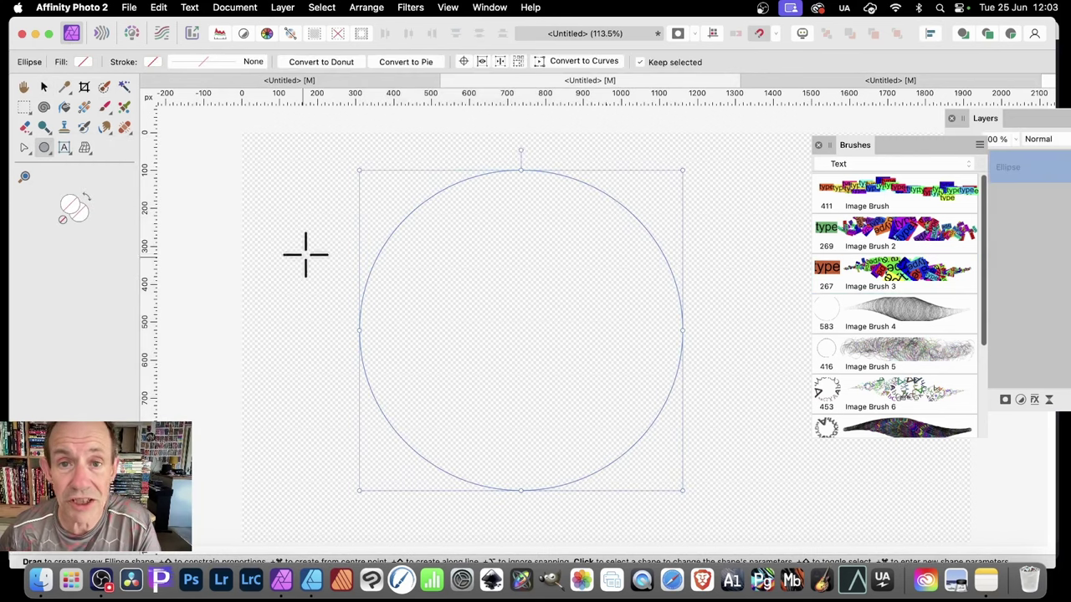
pyautogui.click(878, 239)
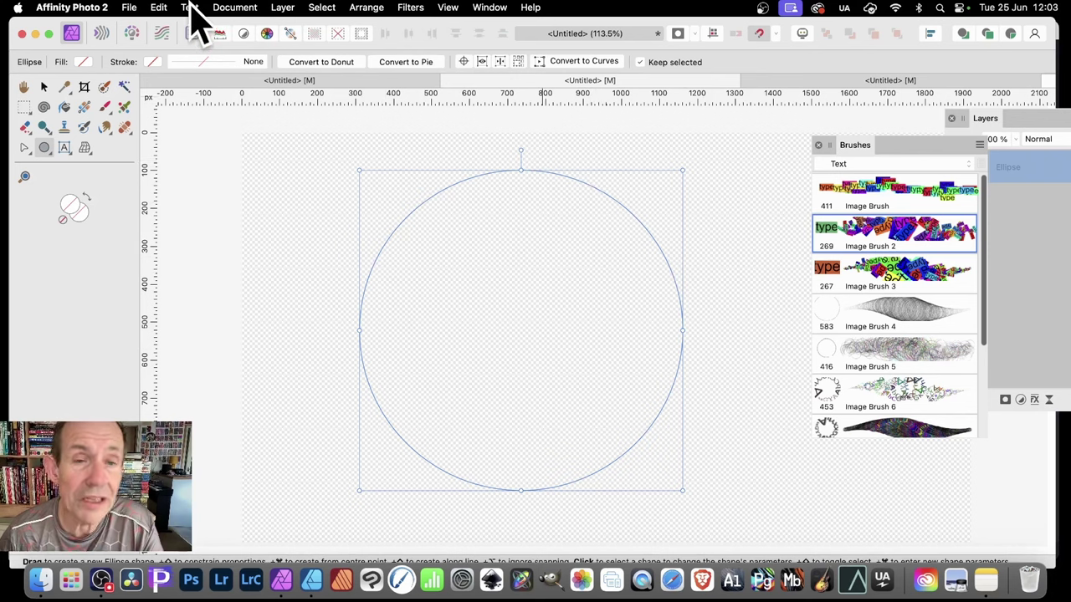
pyautogui.click(132, 8)
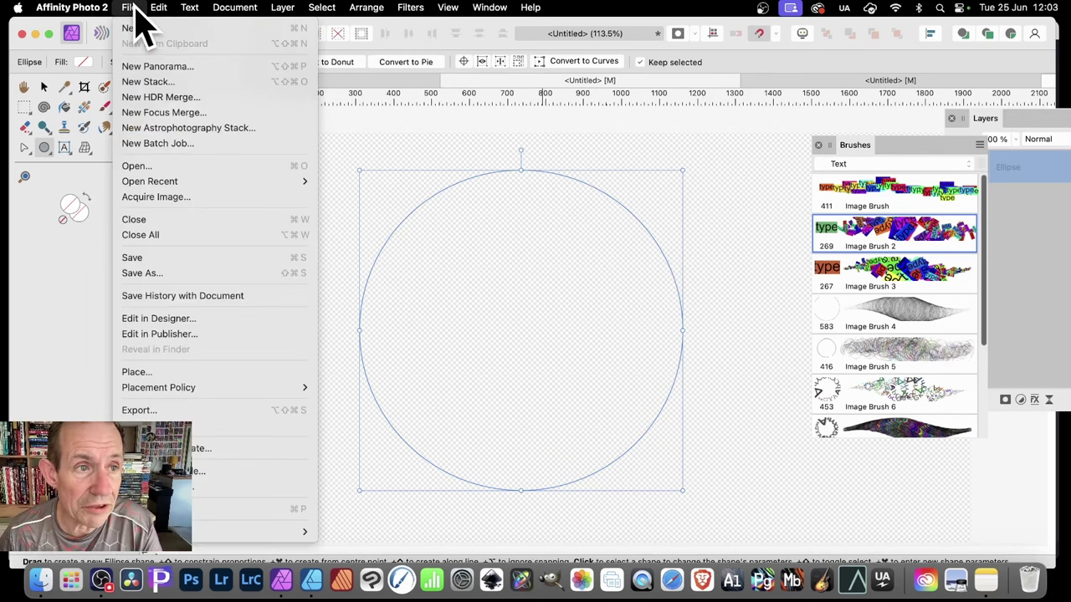
pyautogui.click(153, 321)
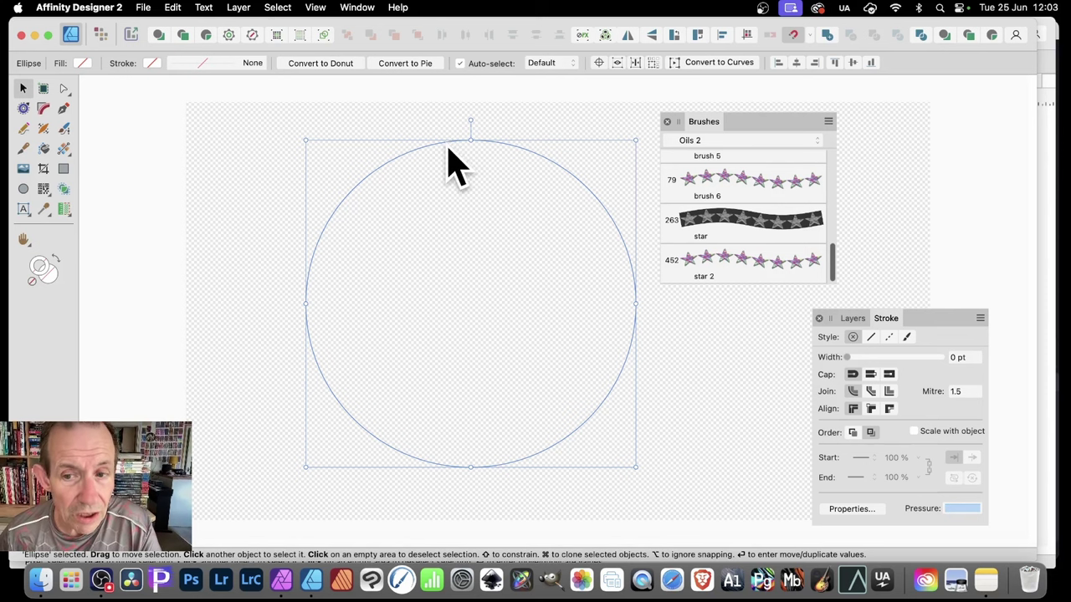
# - Keep the Oils 2 brush category and open the Brushes panel menu
pyautogui.click(705, 141)
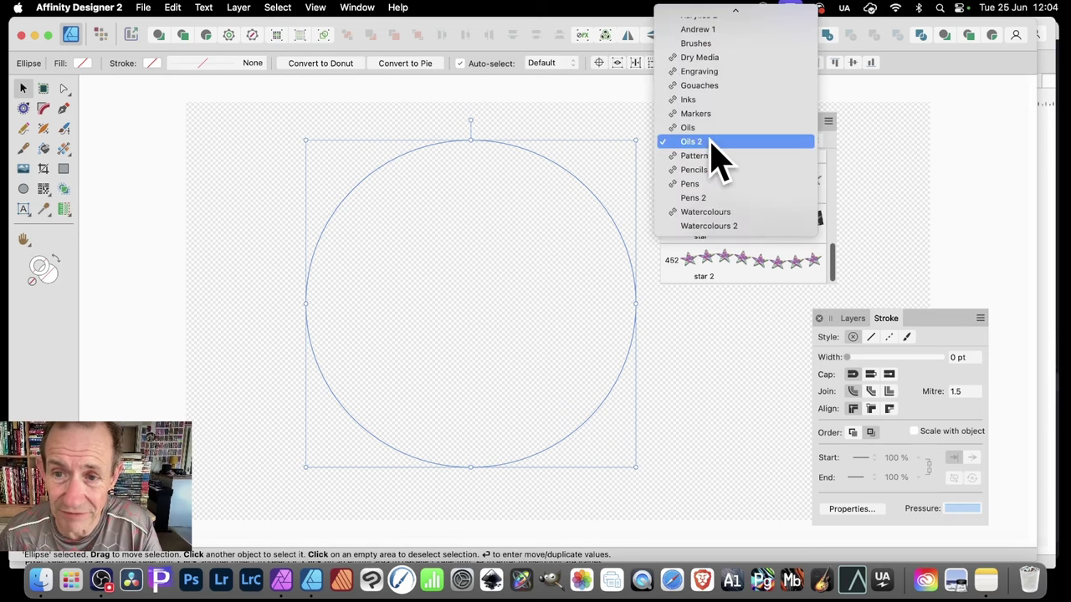
pyautogui.click(706, 142)
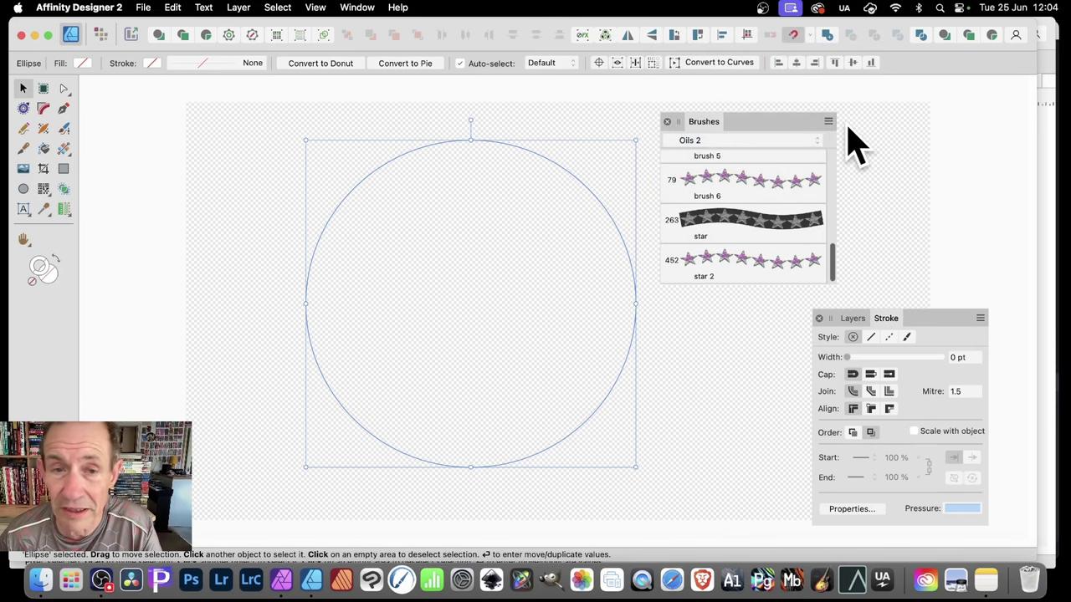
pyautogui.click(362, 10)
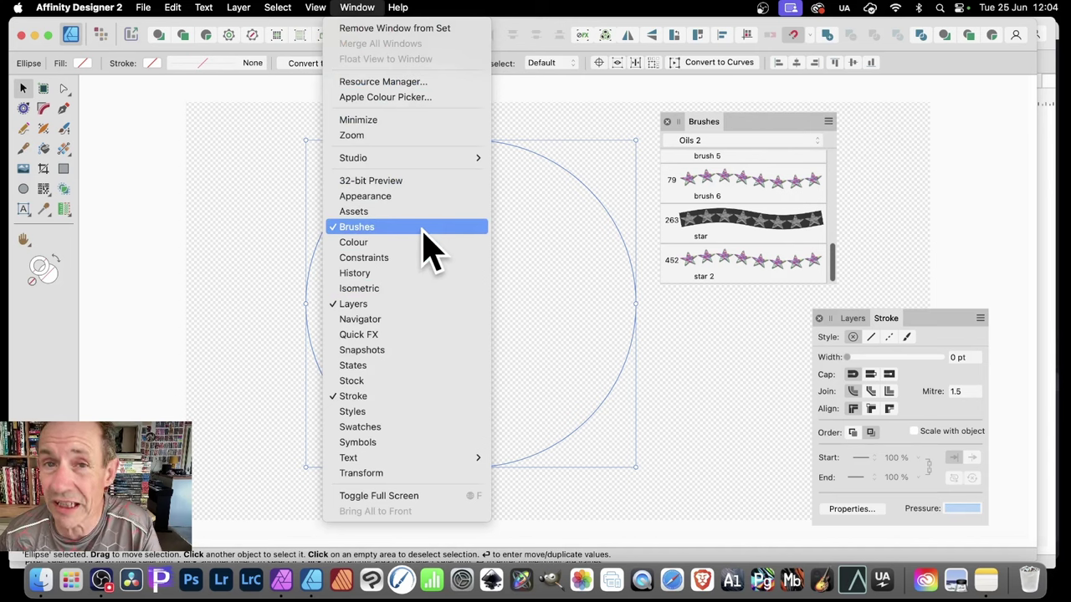
pyautogui.click(830, 126)
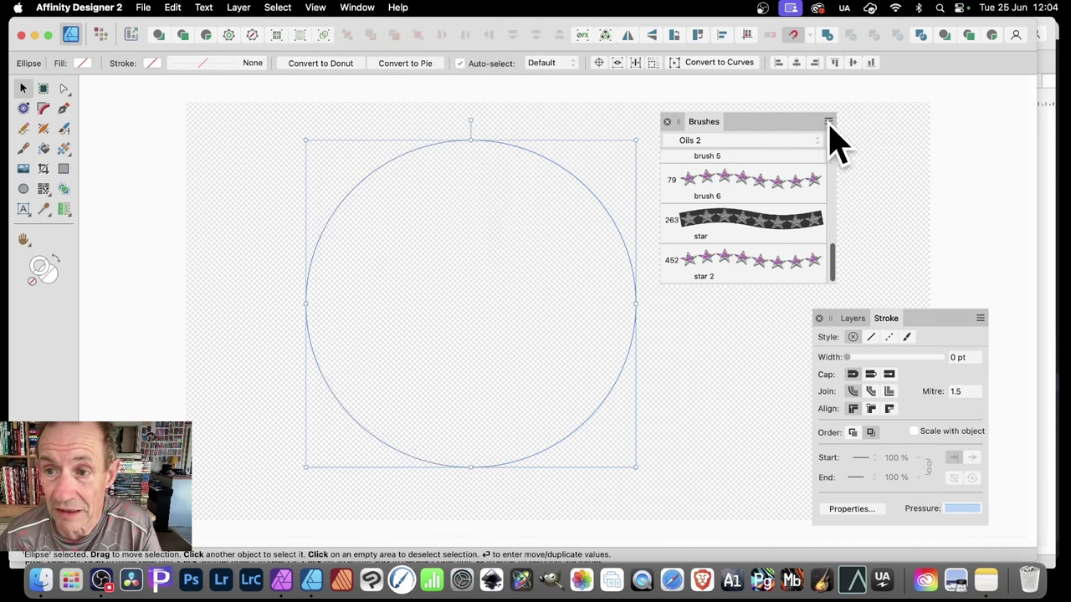
pyautogui.click(829, 122)
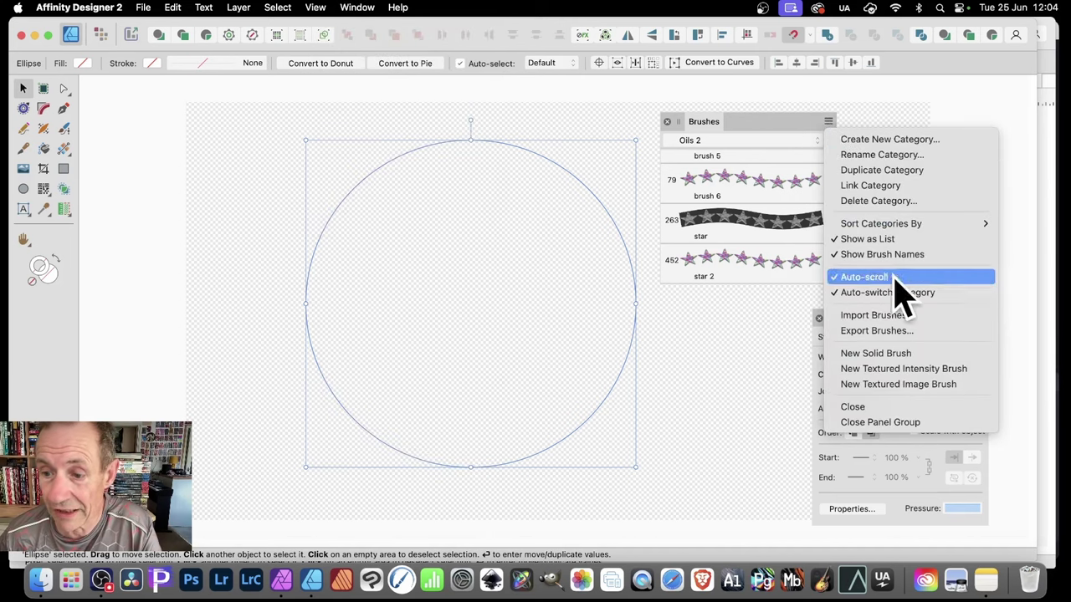
# - Create a new textured intensity brush from type.png
pyautogui.click(920, 371)
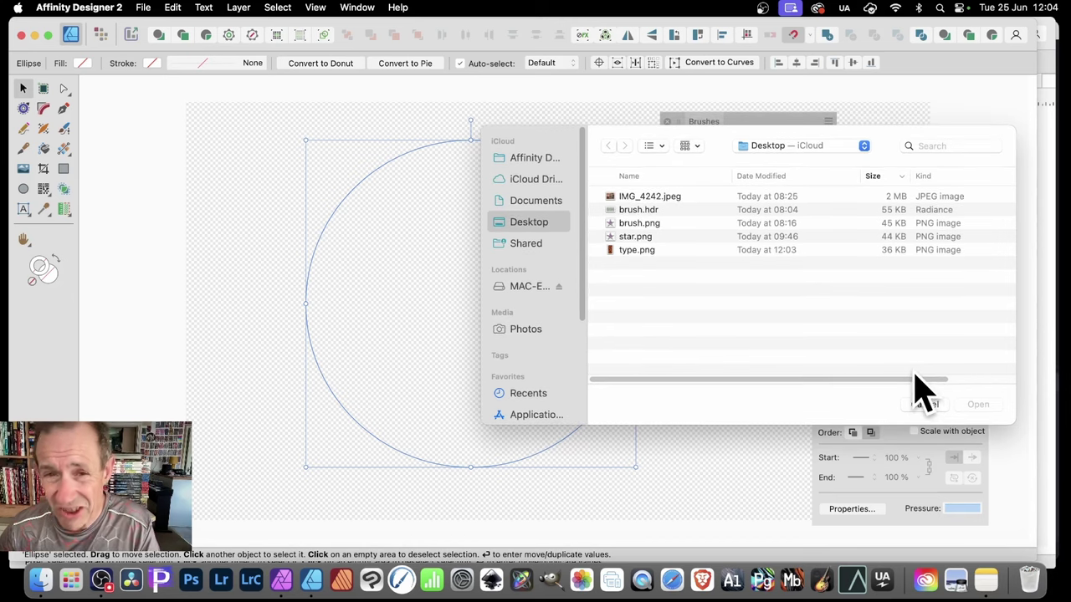
pyautogui.click(638, 251)
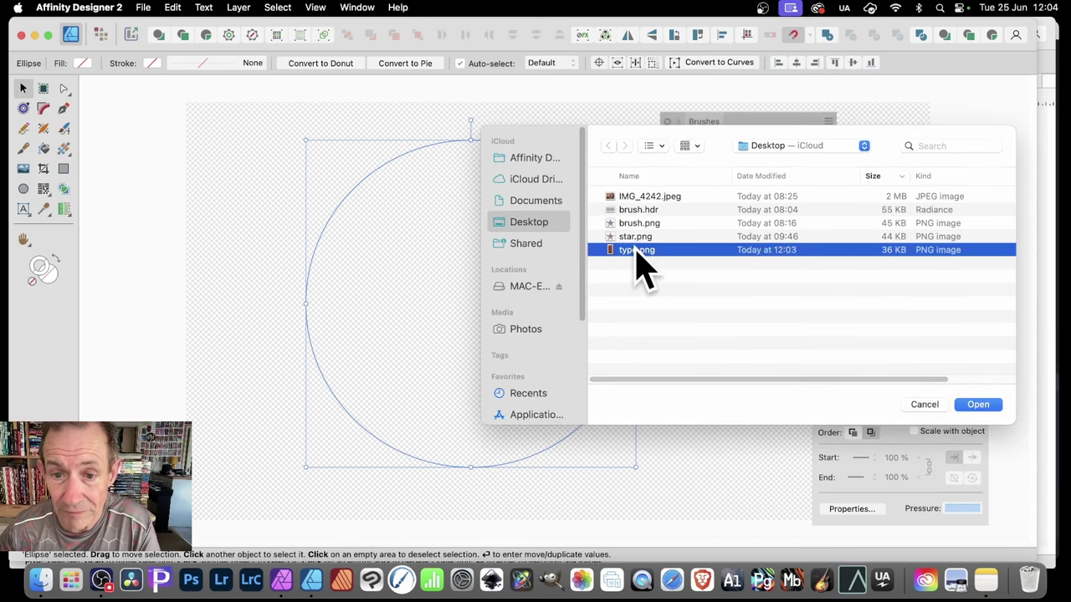
pyautogui.click(977, 405)
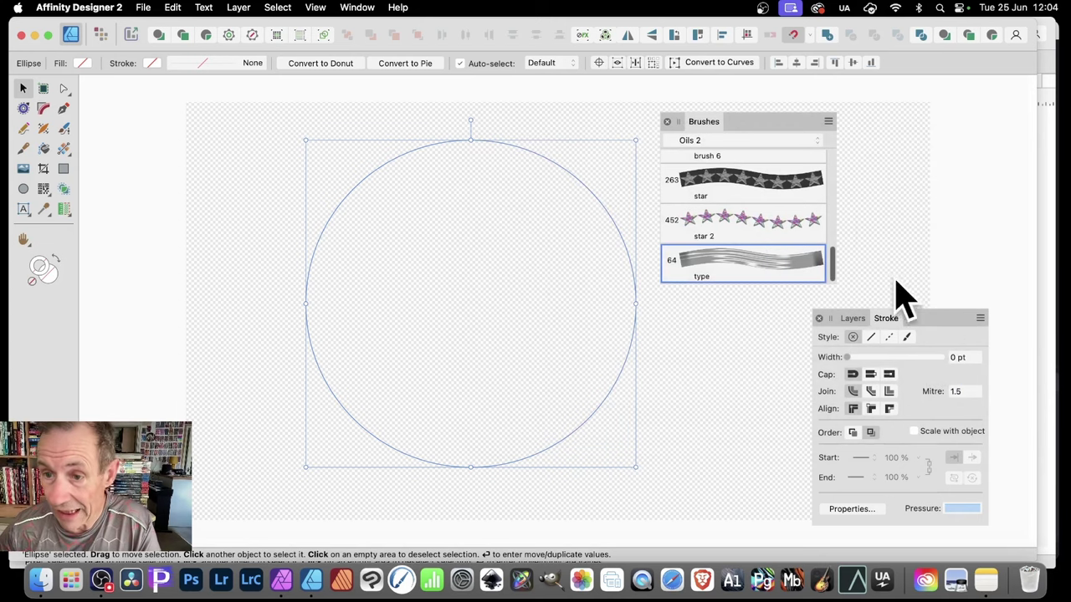
# - Create a textured image brush from type.png and stroke the circle with the type brush at 32 pt
pyautogui.click(828, 122)
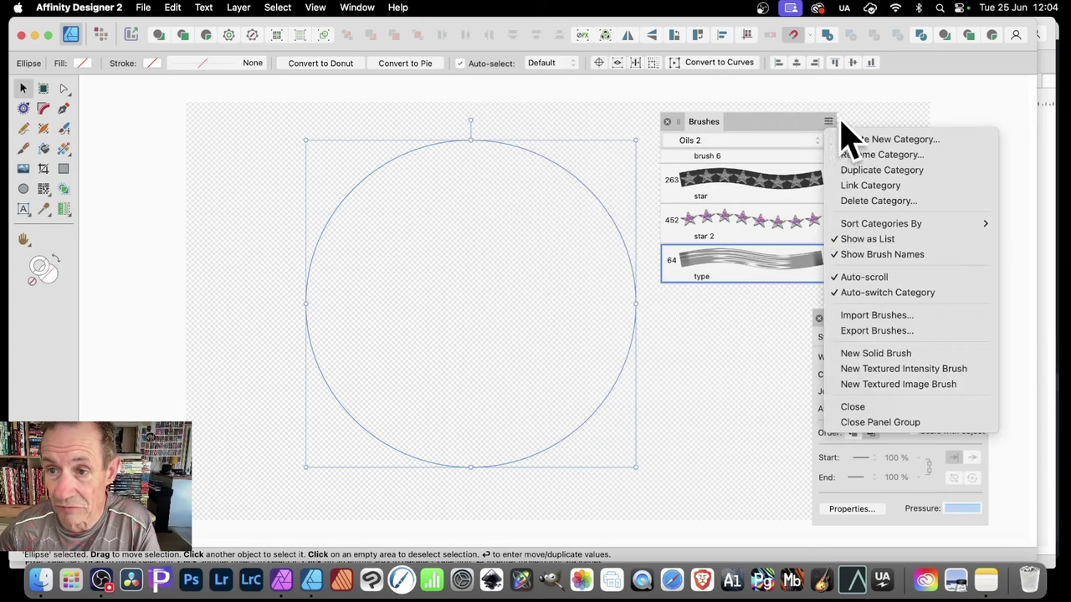
pyautogui.click(894, 384)
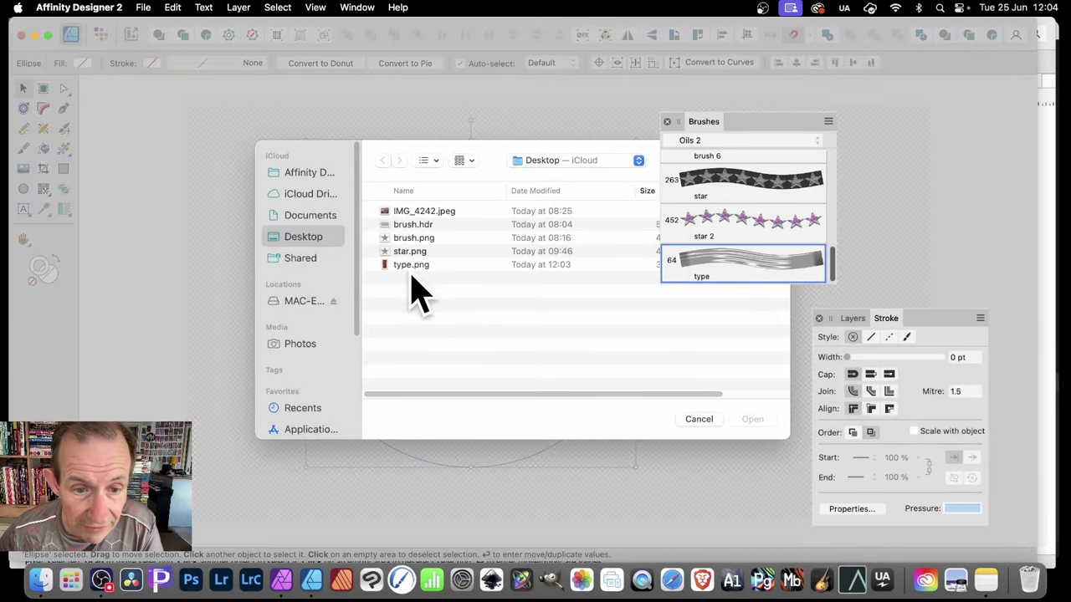
pyautogui.click(411, 265)
pyautogui.click(756, 421)
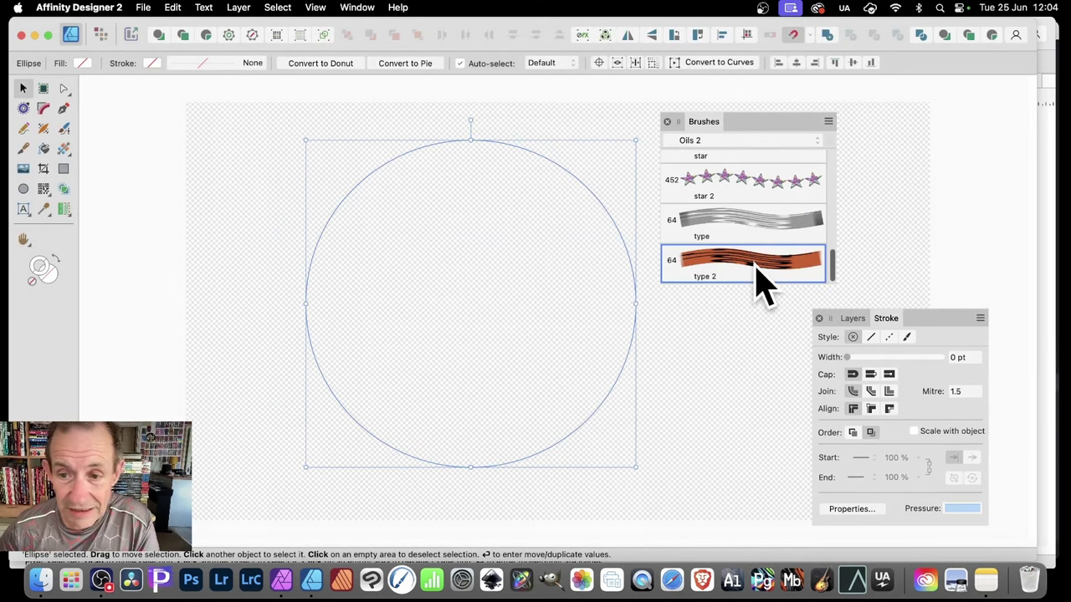
pyautogui.click(749, 234)
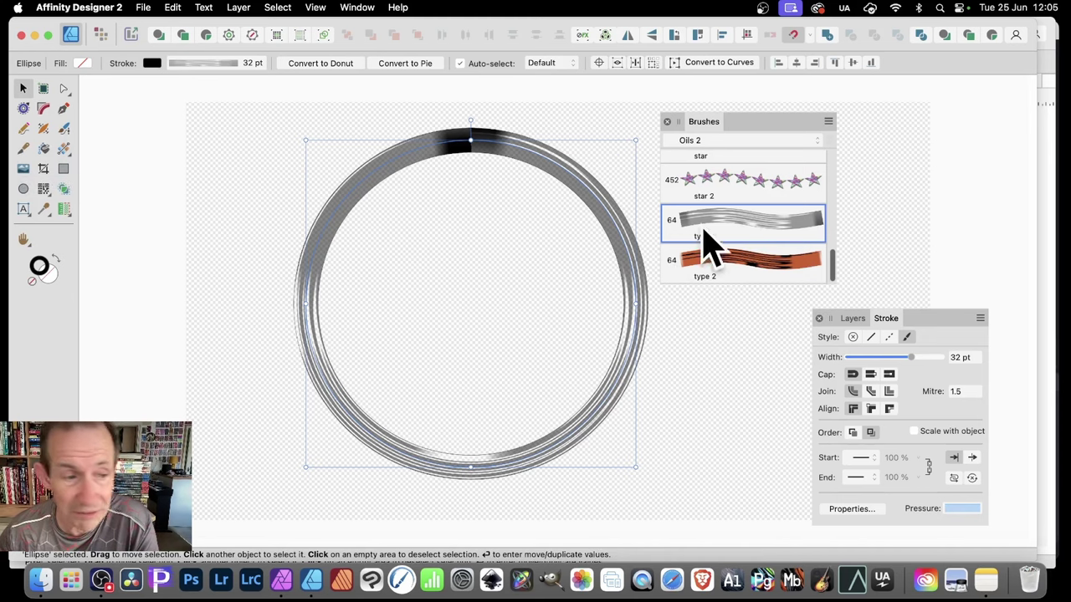
# - Change the ring's stroke colour to purple C107FF
pyautogui.doubleClick(50, 276)
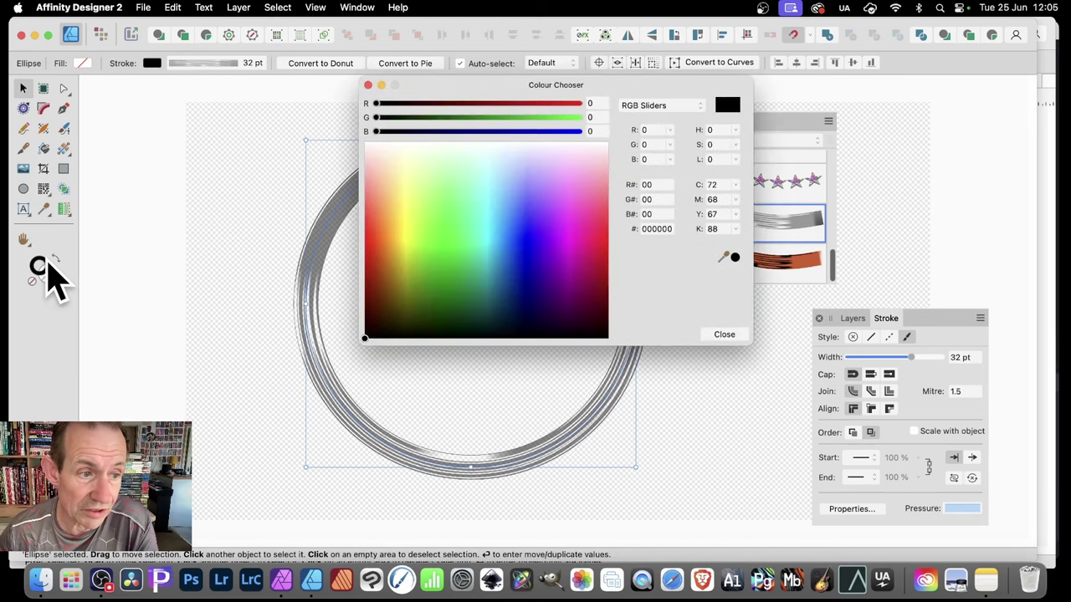
pyautogui.moveTo(500, 190)
pyautogui.mouseDown()
pyautogui.moveTo(472, 234)
pyautogui.moveTo(426, 254)
pyautogui.moveTo(432, 292)
pyautogui.moveTo(614, 271)
pyautogui.moveTo(546, 233)
pyautogui.moveTo(564, 223)
pyautogui.moveTo(557, 238)
pyautogui.mouseUp()
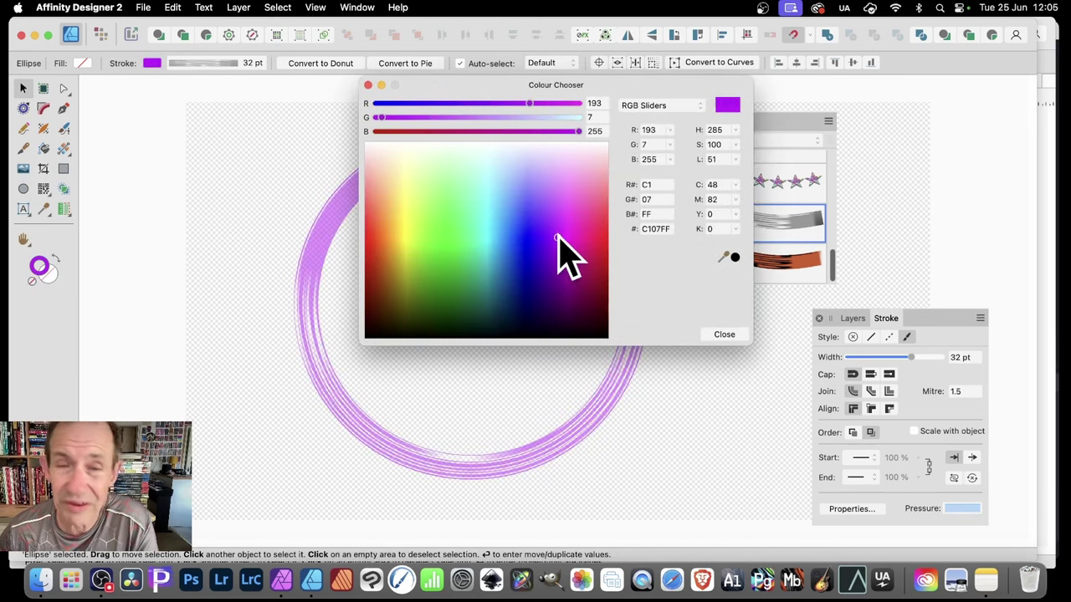
pyautogui.click(725, 335)
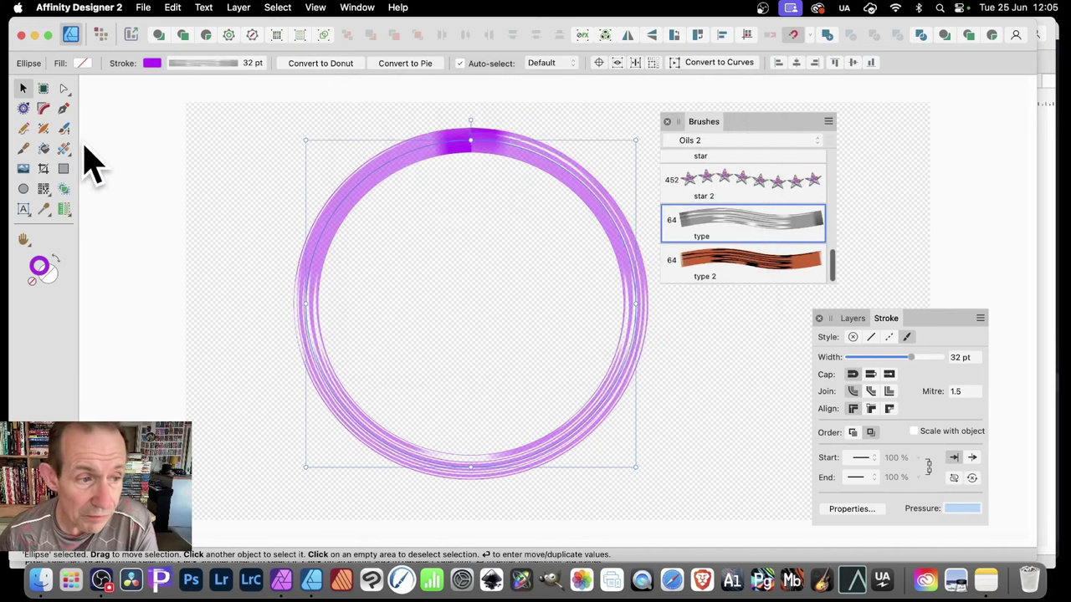
# - Widen the type brush to about 188.2 px and set its Body to Repeat
pyautogui.doubleClick(753, 223)
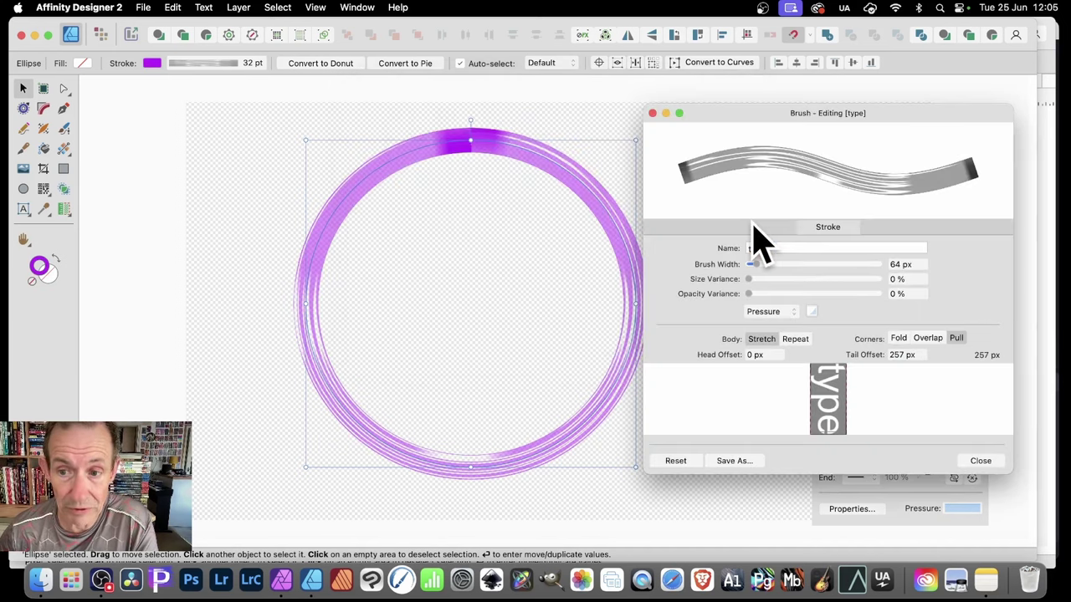
pyautogui.moveTo(778, 112)
pyautogui.mouseDown()
pyautogui.moveTo(599, 86)
pyautogui.moveTo(635, 102)
pyautogui.mouseUp()
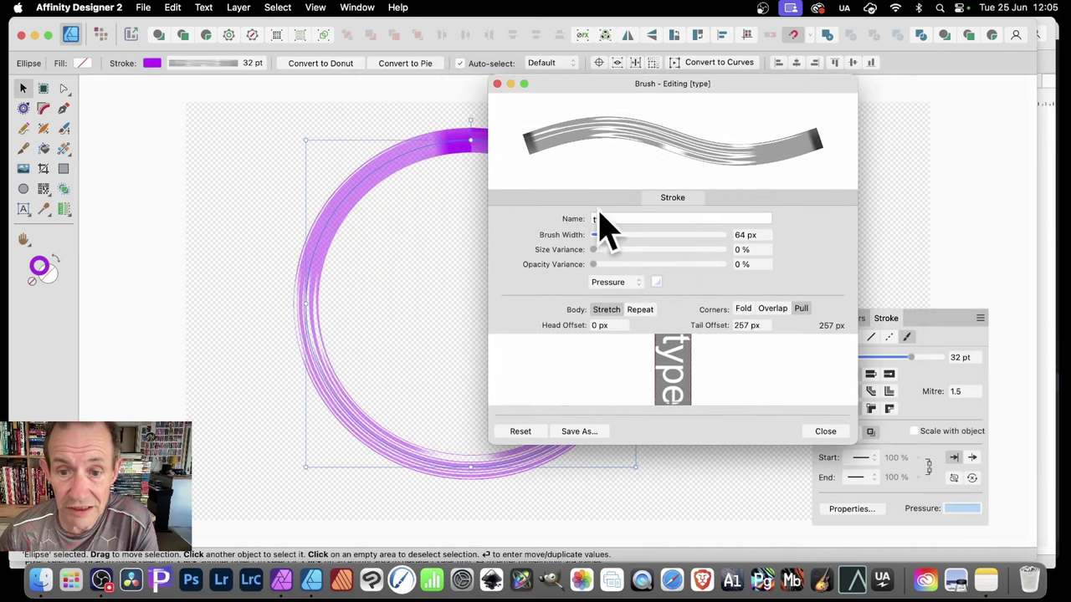
pyautogui.moveTo(605, 237)
pyautogui.mouseDown()
pyautogui.moveTo(669, 238)
pyautogui.moveTo(616, 237)
pyautogui.mouseUp()
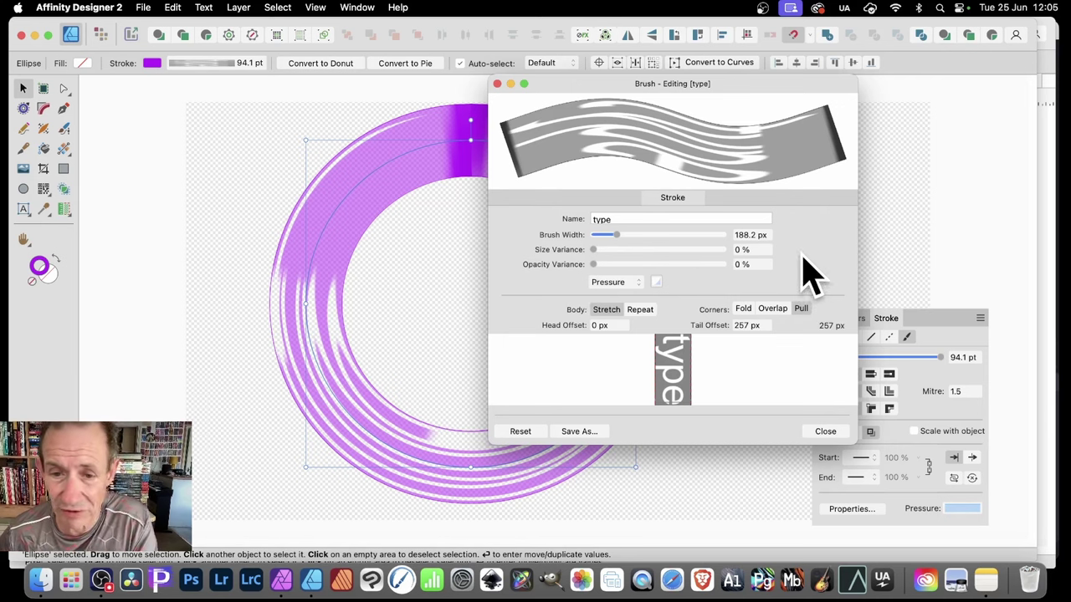
pyautogui.click(646, 312)
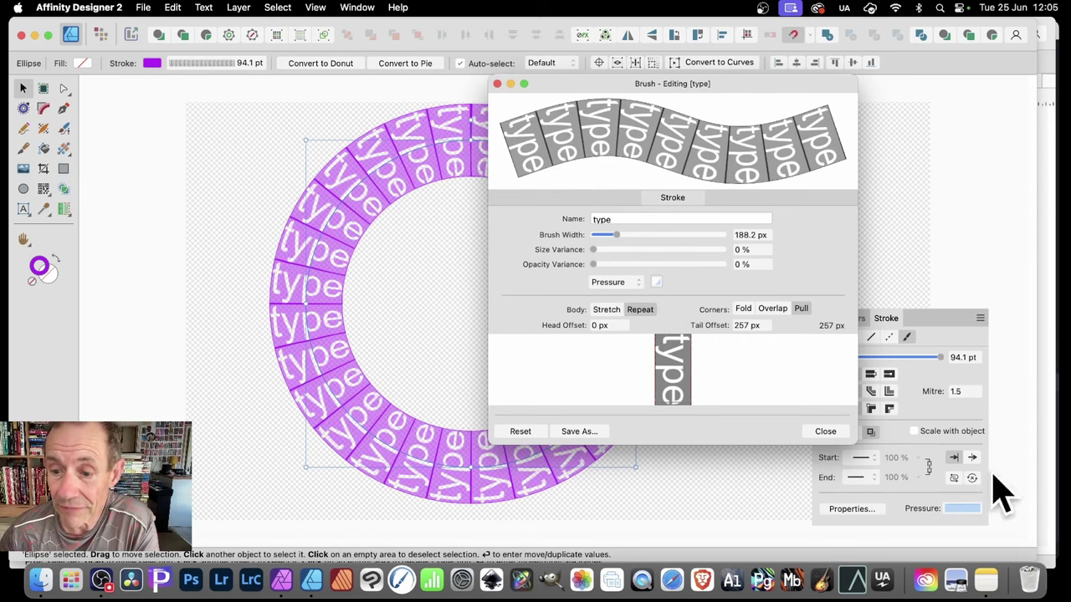
pyautogui.click(825, 432)
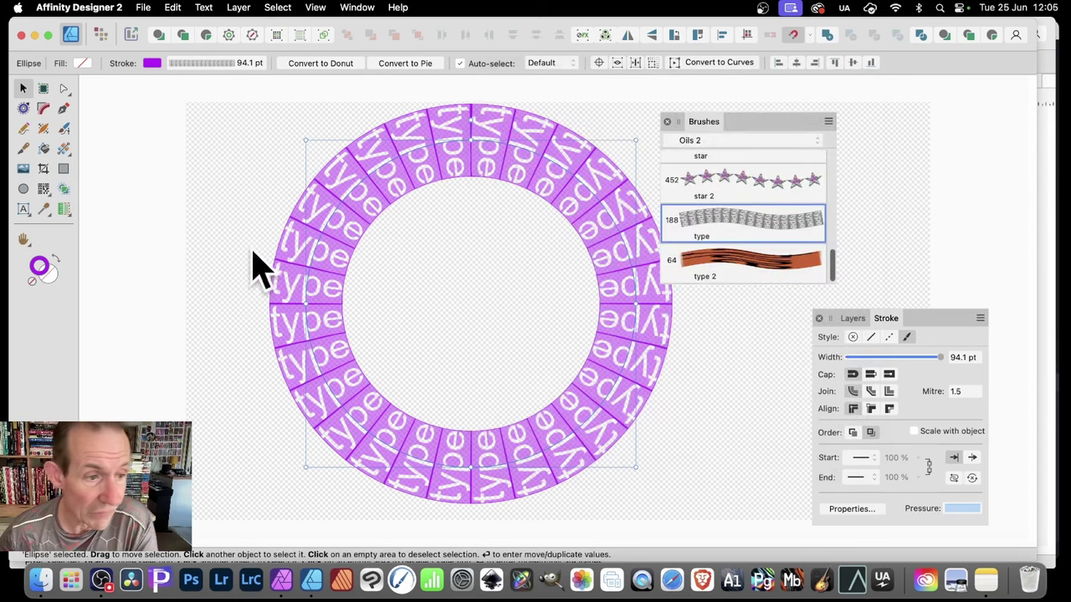
# - Change the ring's stroke colour to dark brown 8D2E00
pyautogui.doubleClick(48, 261)
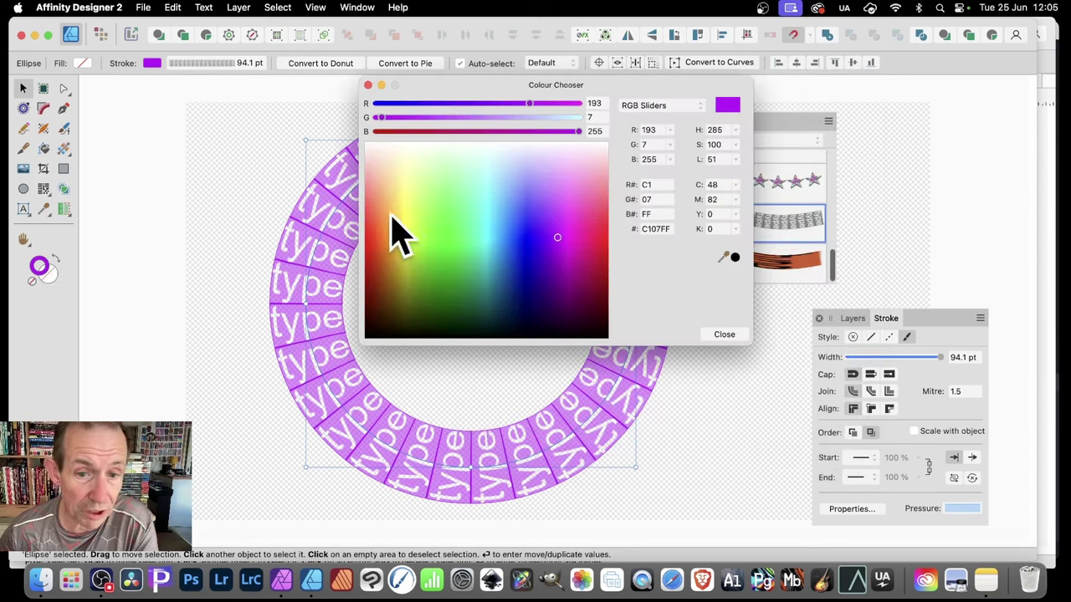
pyautogui.click(443, 233)
pyautogui.moveTo(393, 268); pyautogui.dragTo(378, 284)
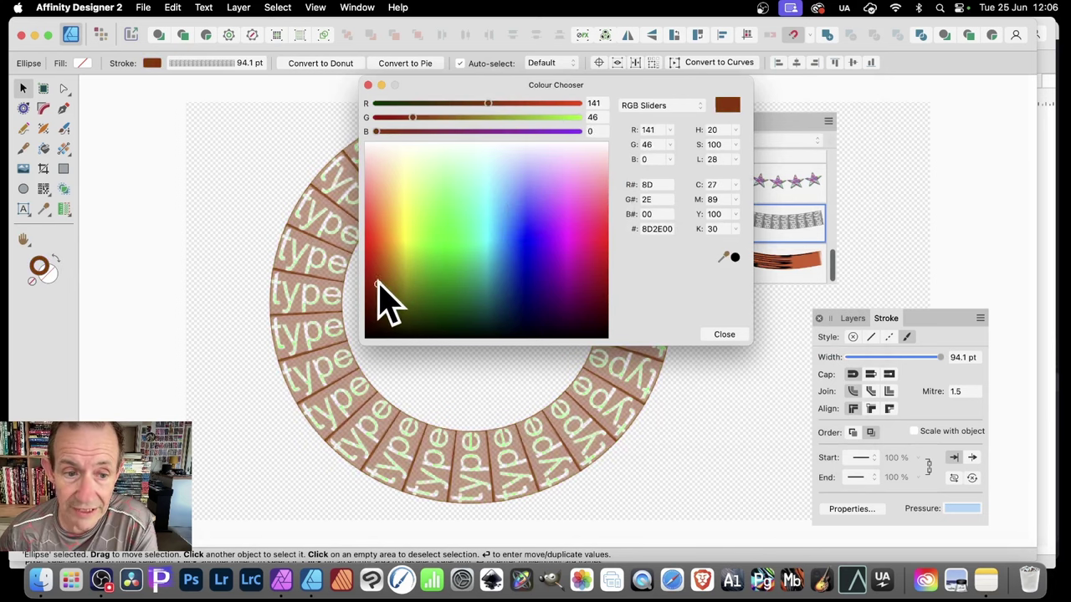
pyautogui.click(724, 335)
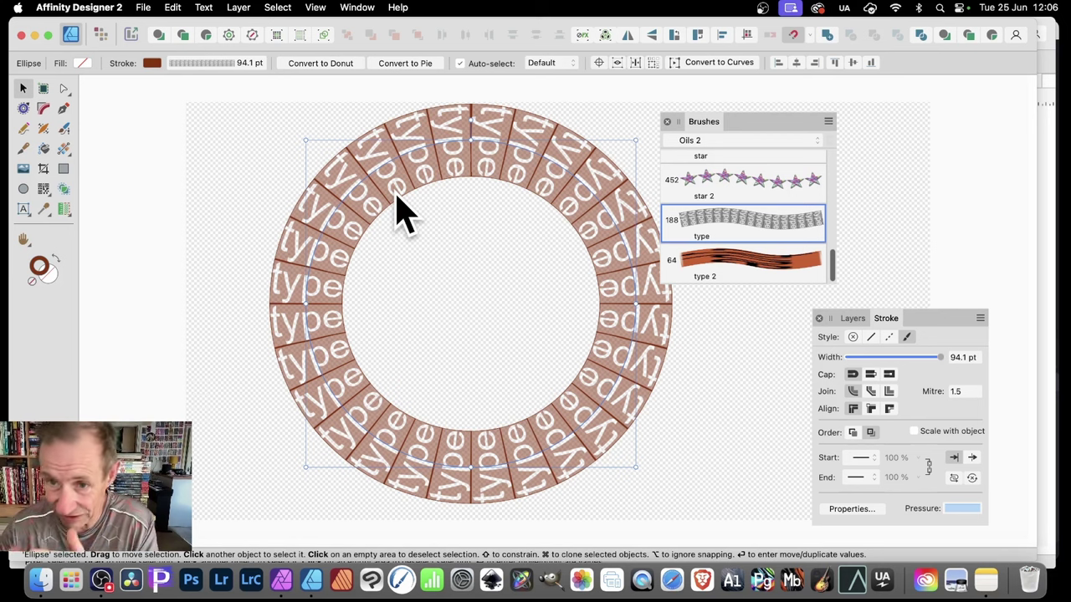
pyautogui.scroll(5, 741, 210)
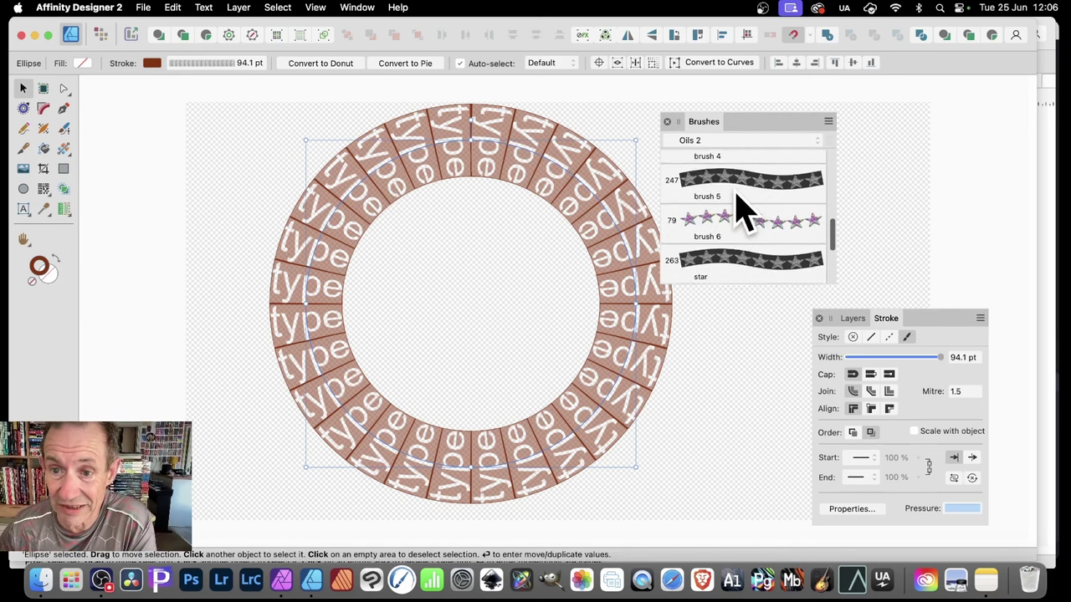
# - Stroke the circle with type 2, widen it to about 320 px, and set Body to Repeat
pyautogui.scroll(10, 745, 213)
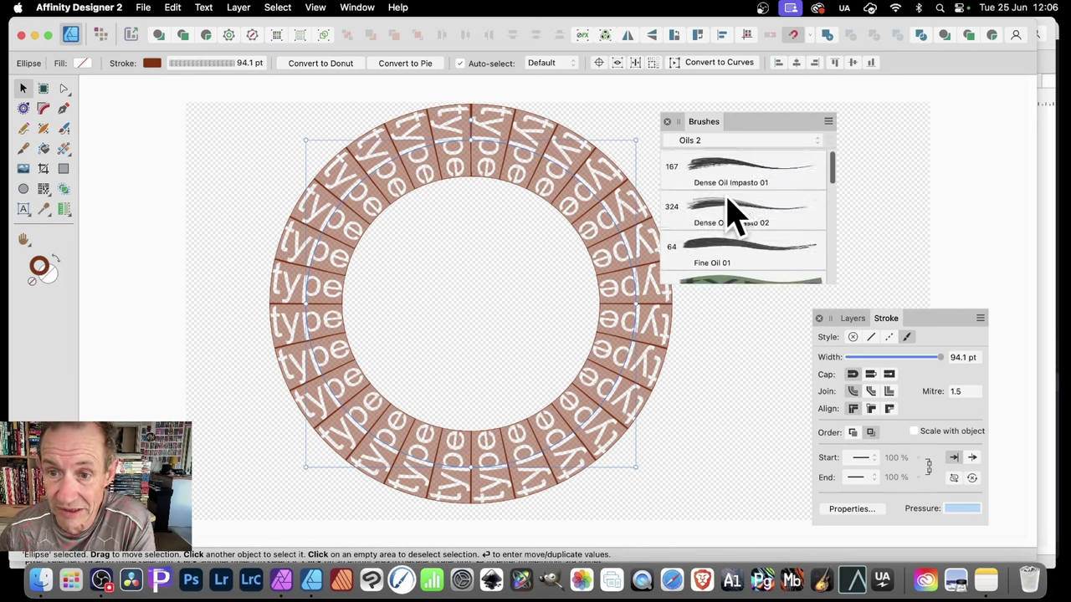
pyautogui.scroll(-15, 734, 175)
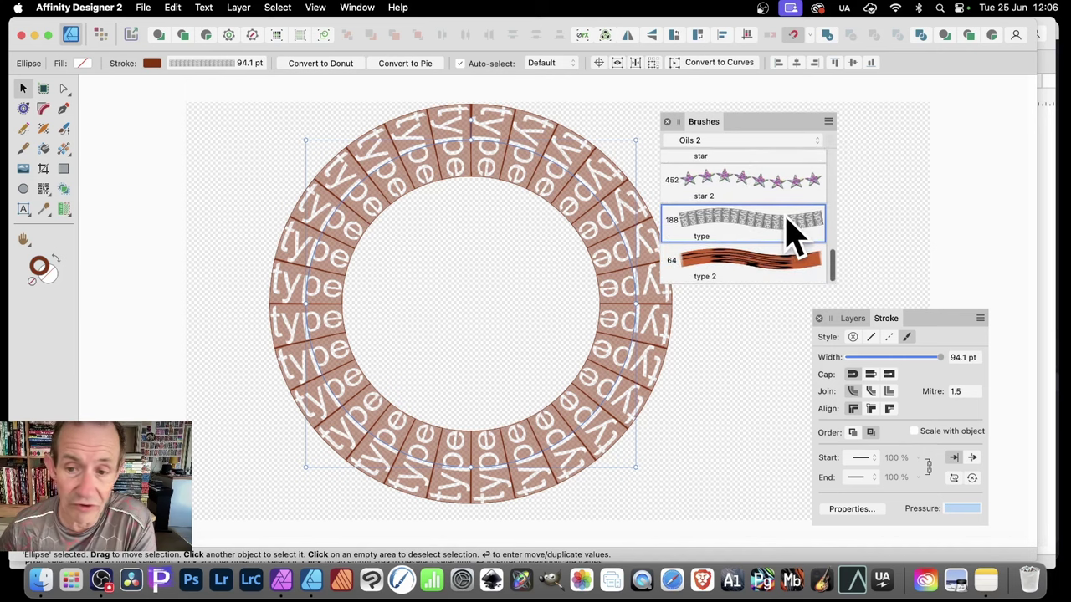
pyautogui.click(759, 267)
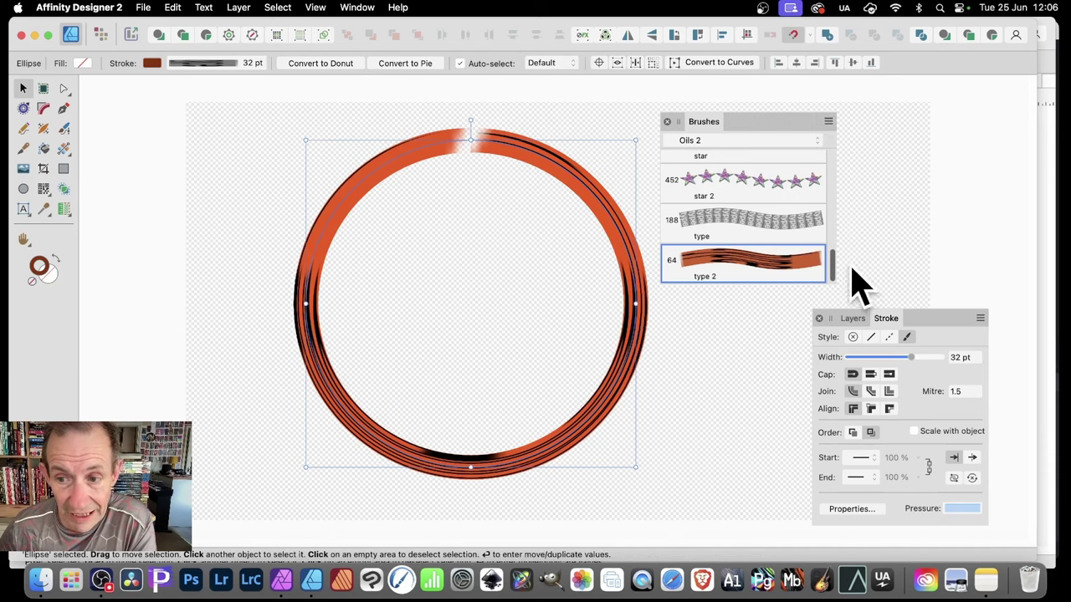
pyautogui.doubleClick(723, 261)
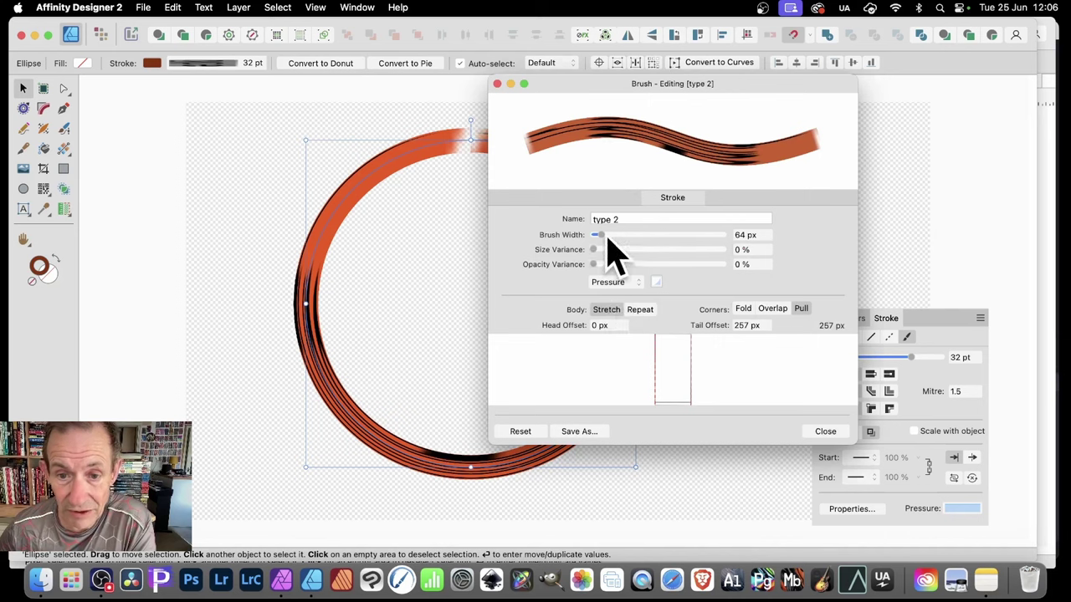
pyautogui.moveTo(603, 235)
pyautogui.mouseDown()
pyautogui.moveTo(648, 236)
pyautogui.moveTo(633, 235)
pyautogui.mouseUp()
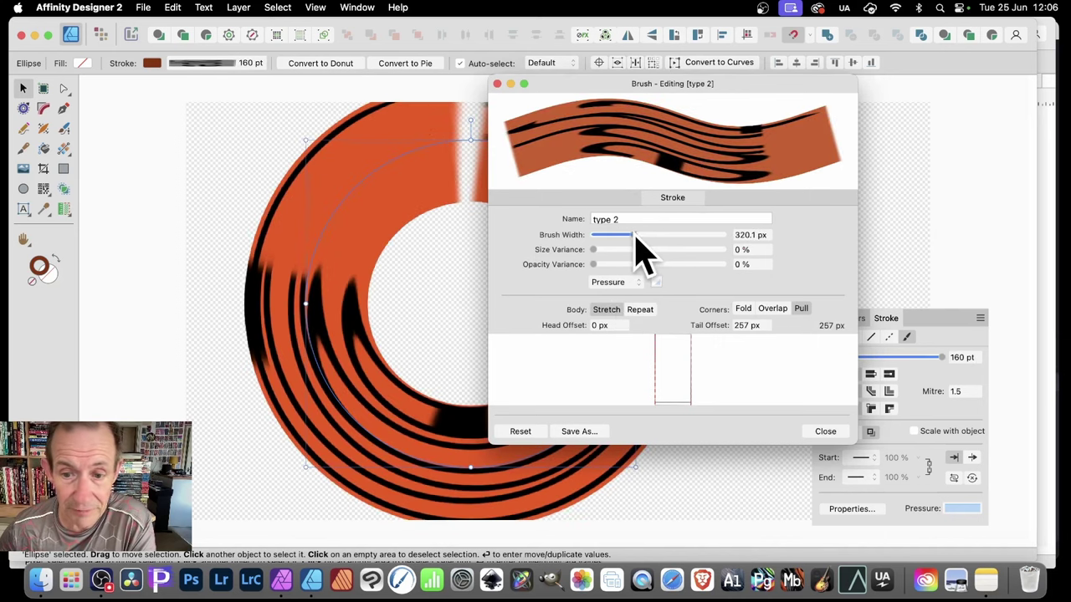
pyautogui.click(640, 310)
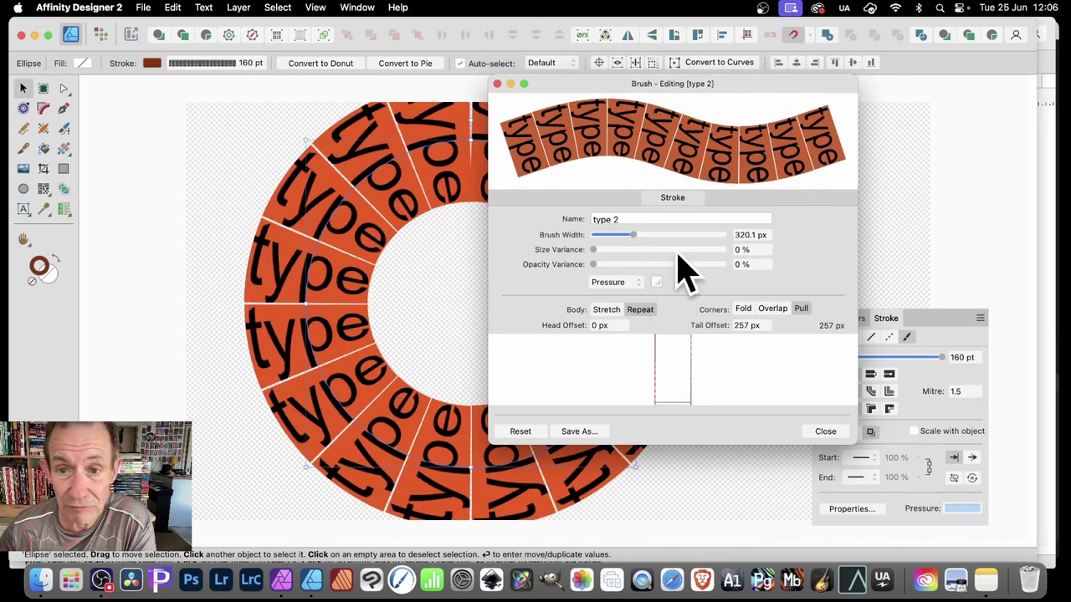
pyautogui.click(826, 432)
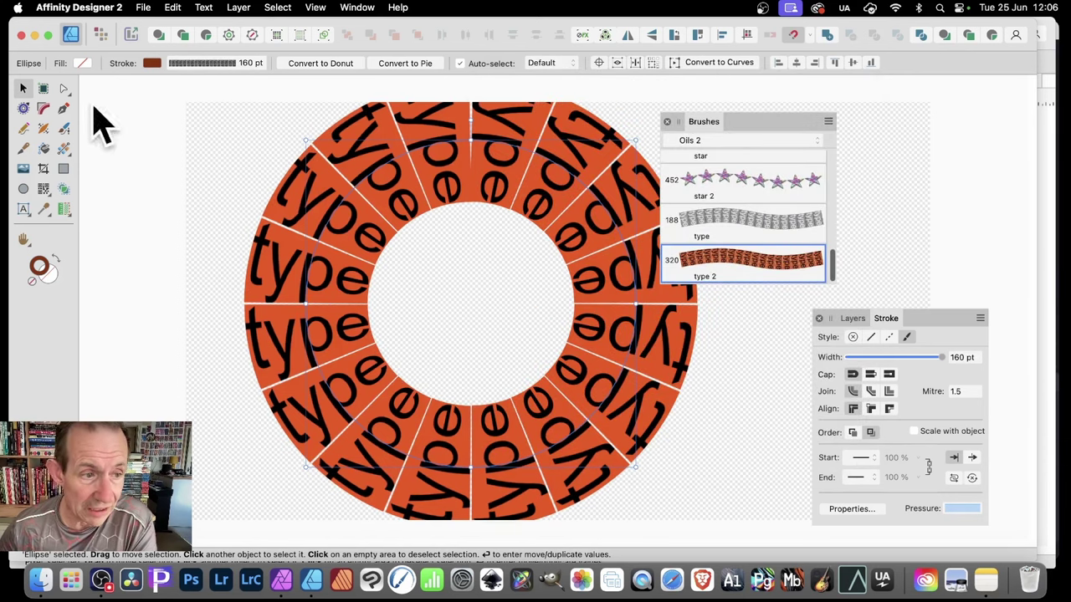
# - Tint the ring stroke magenta pink and add a stop to its gradient
pyautogui.doubleClick(47, 263)
pyautogui.click(453, 228)
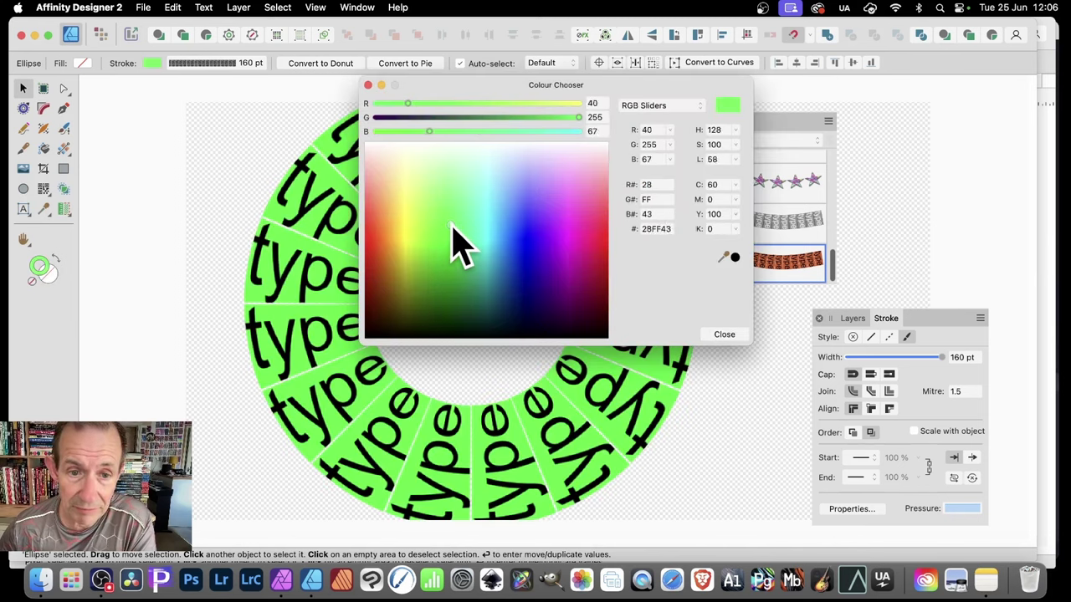
pyautogui.moveTo(452, 227)
pyautogui.mouseDown()
pyautogui.moveTo(457, 258)
pyautogui.moveTo(490, 231)
pyautogui.moveTo(421, 242)
pyautogui.moveTo(565, 206)
pyautogui.moveTo(563, 242)
pyautogui.moveTo(578, 207)
pyautogui.mouseUp()
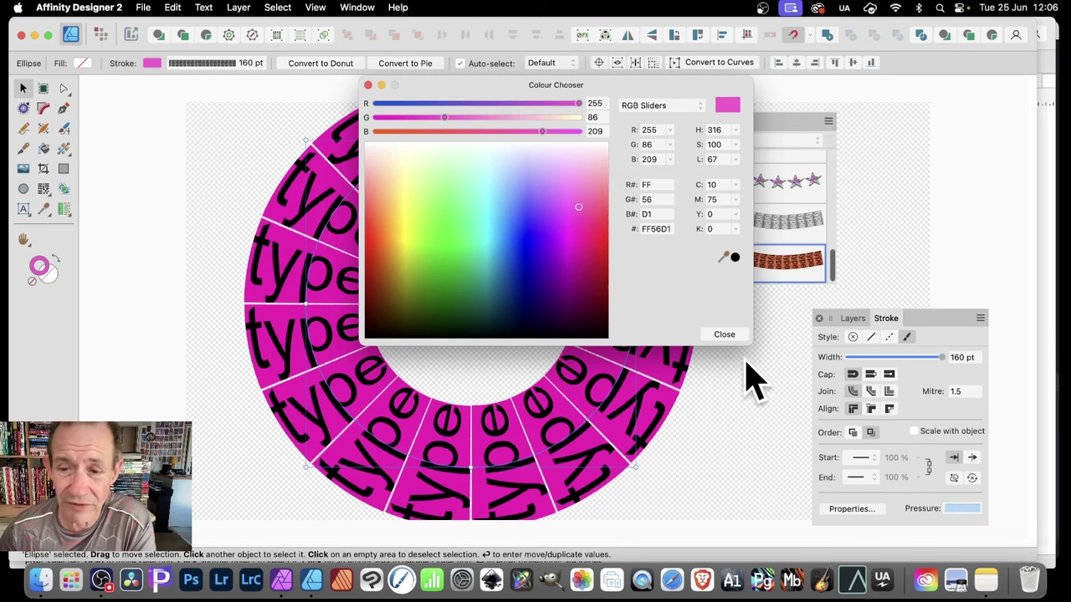
pyautogui.click(726, 337)
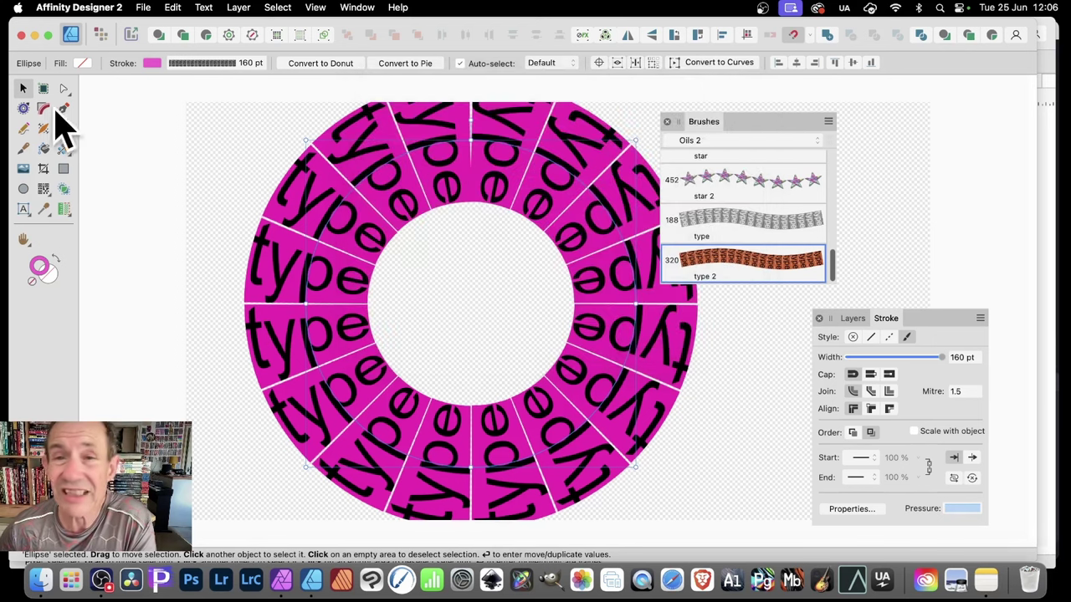
pyautogui.click(152, 63)
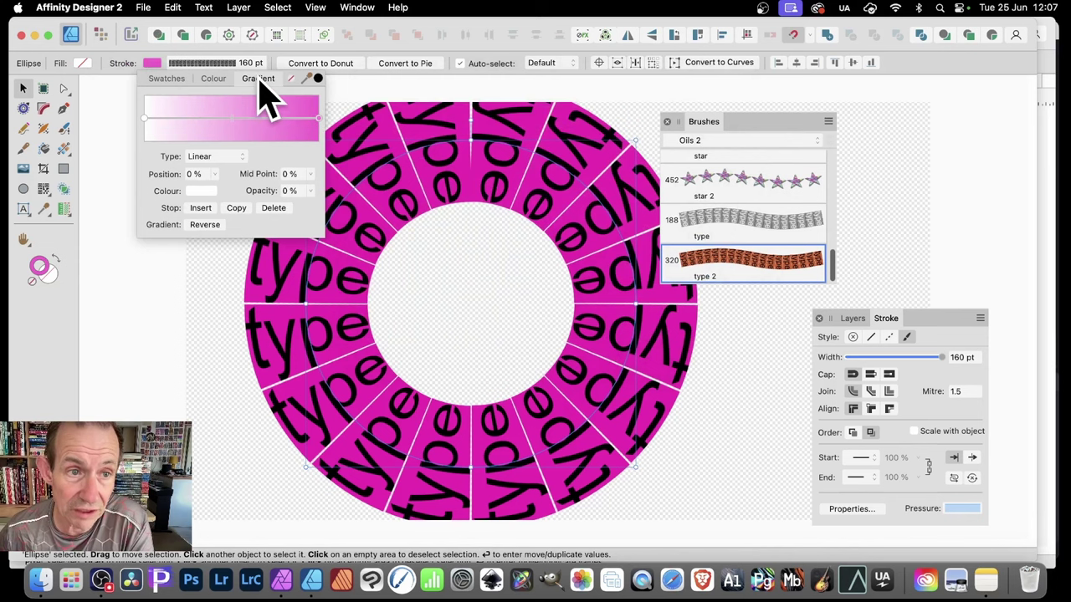
pyautogui.click(273, 118)
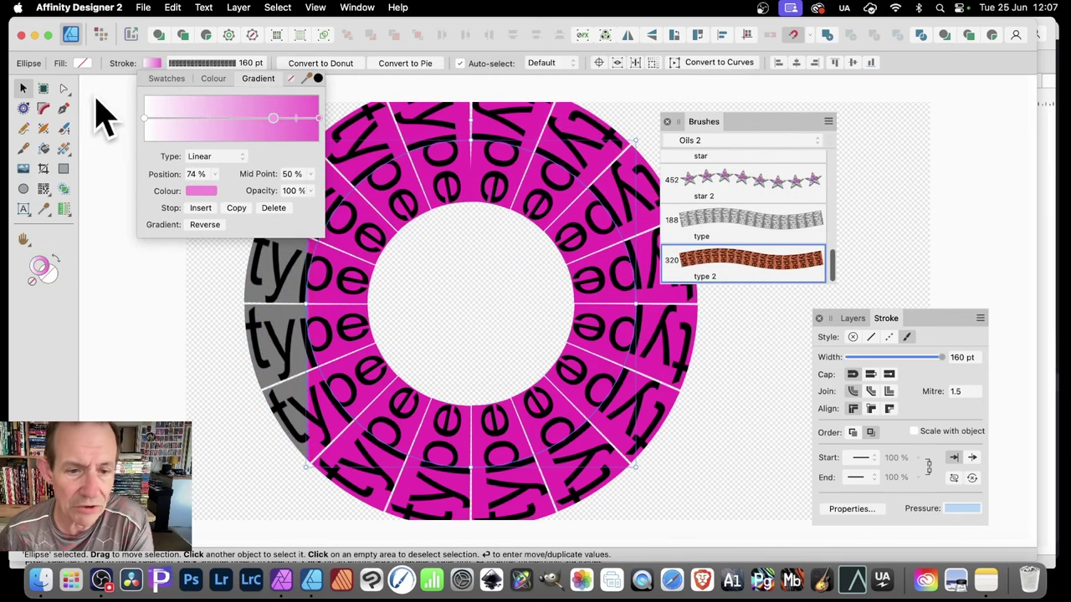
# - Preview red-orange, grey, green and rainbow gradient swatches on the ring, then set the stroke to None
pyautogui.click(167, 80)
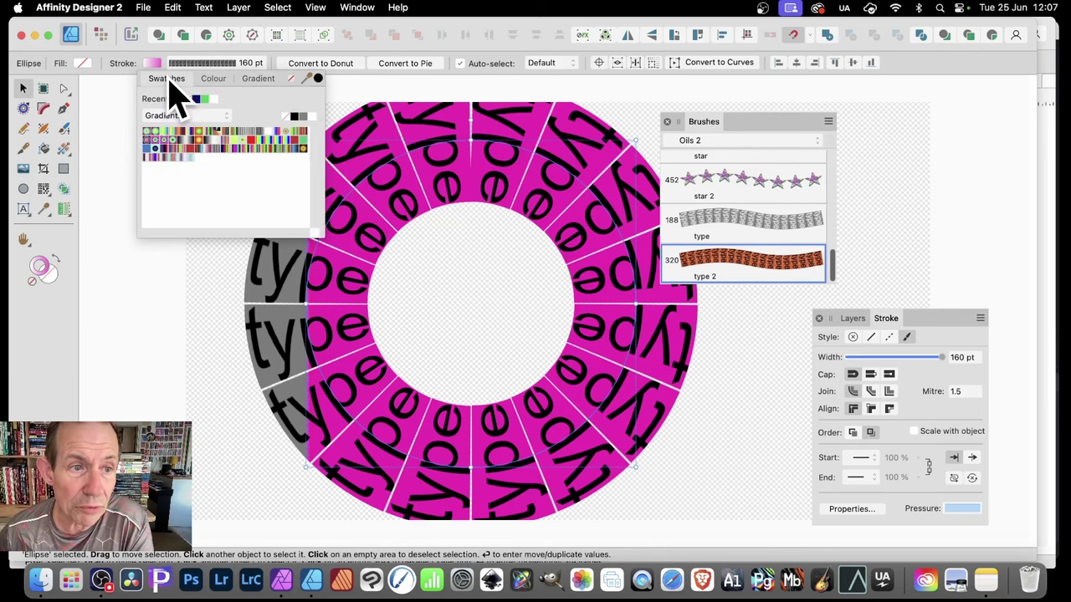
pyautogui.click(205, 146)
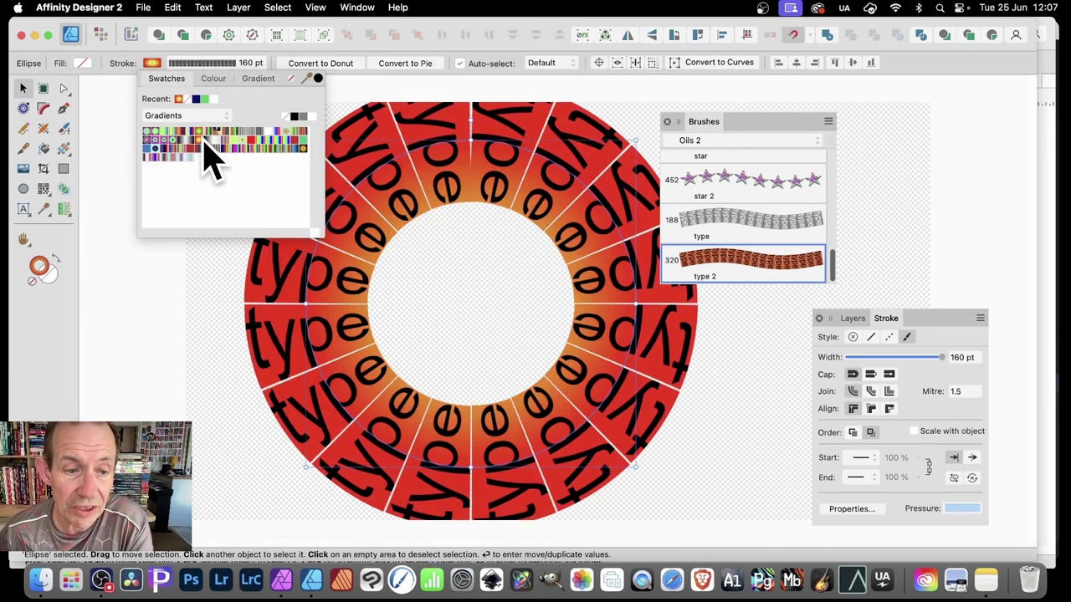
pyautogui.click(208, 140)
pyautogui.click(194, 141)
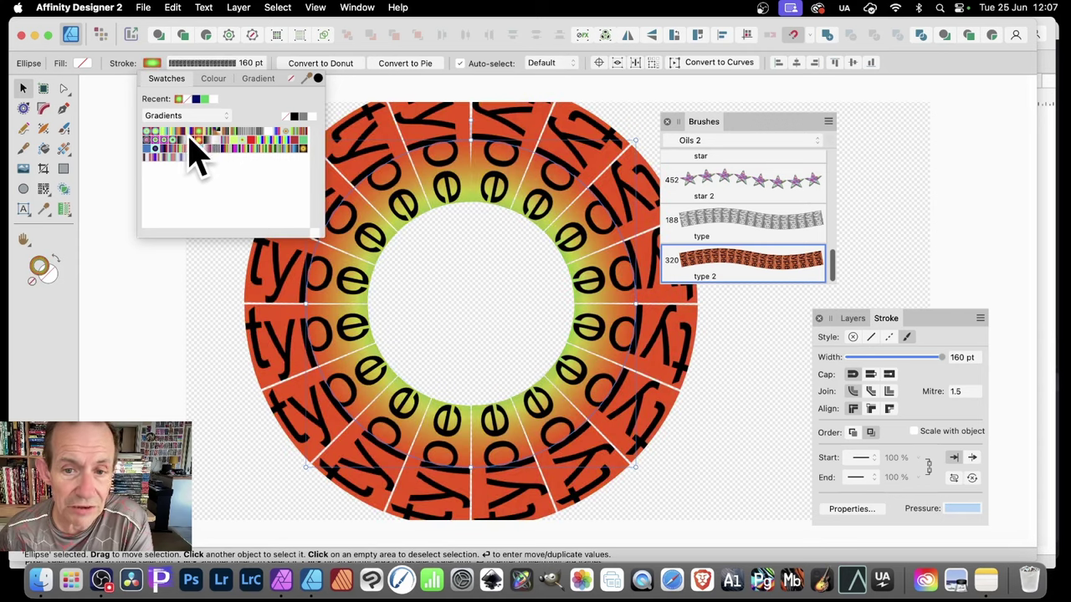
pyautogui.click(189, 140)
pyautogui.click(250, 140)
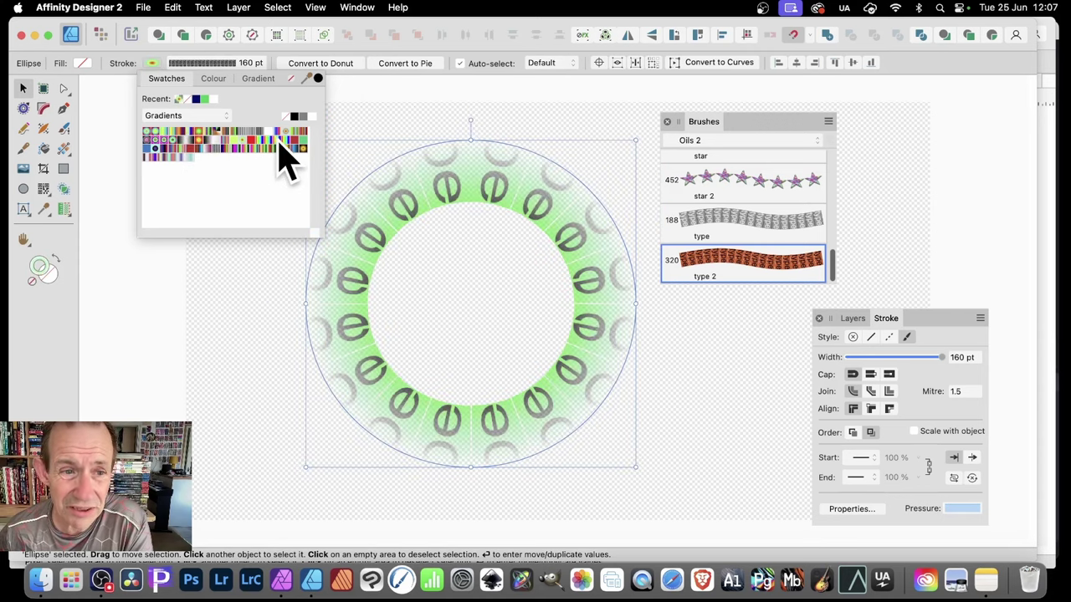
pyautogui.click(279, 143)
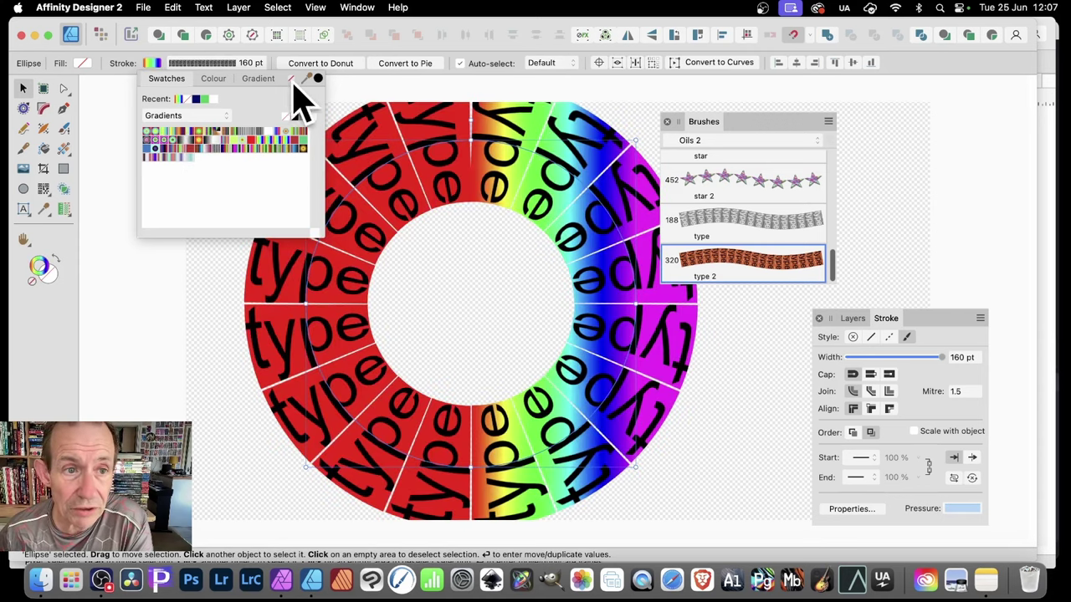
pyautogui.click(293, 80)
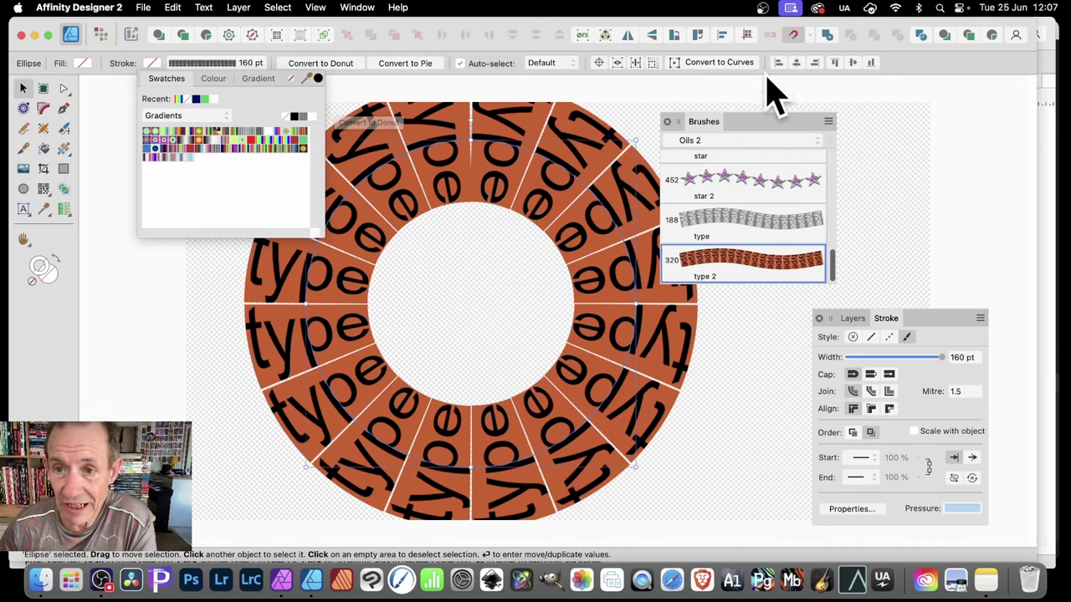
# - Narrow the type 2 brush to 130.6 px and move the Stroke panel into its own floating panel
pyautogui.click(770, 146)
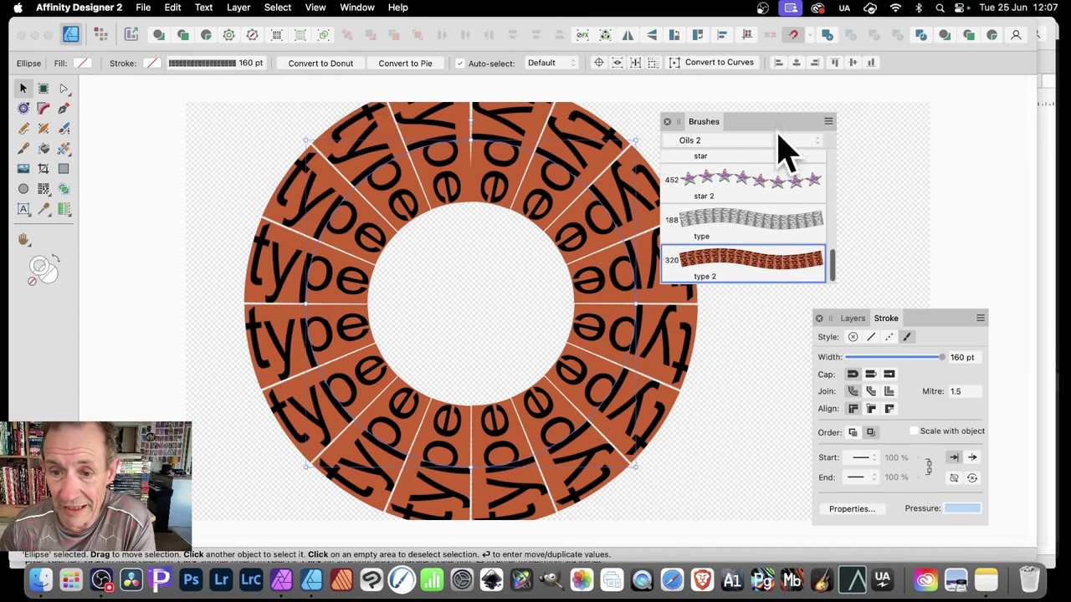
pyautogui.doubleClick(753, 263)
pyautogui.moveTo(633, 234); pyautogui.dragTo(609, 235)
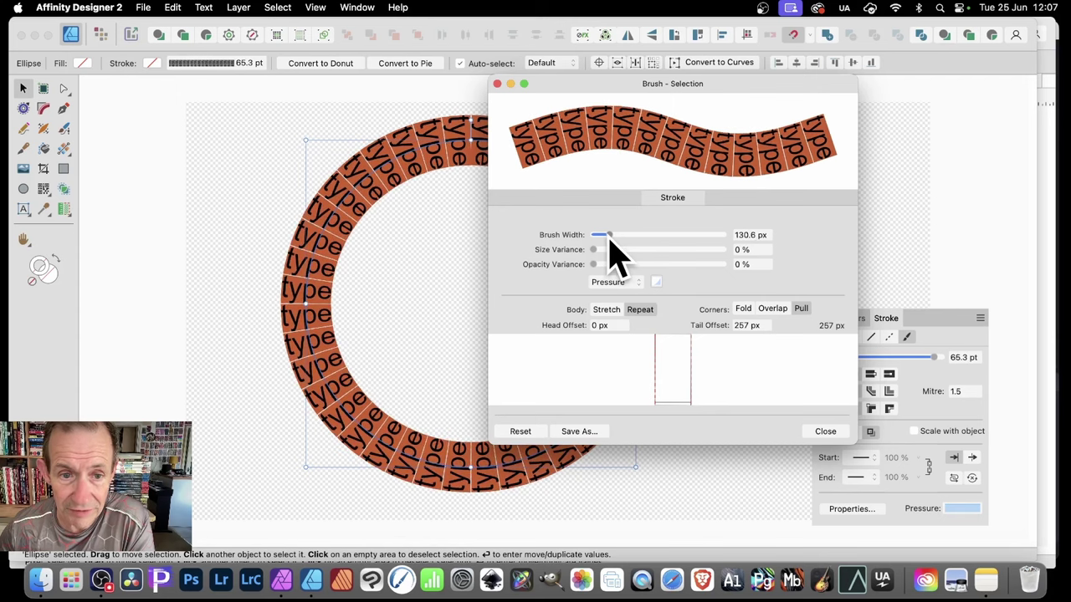
pyautogui.click(825, 432)
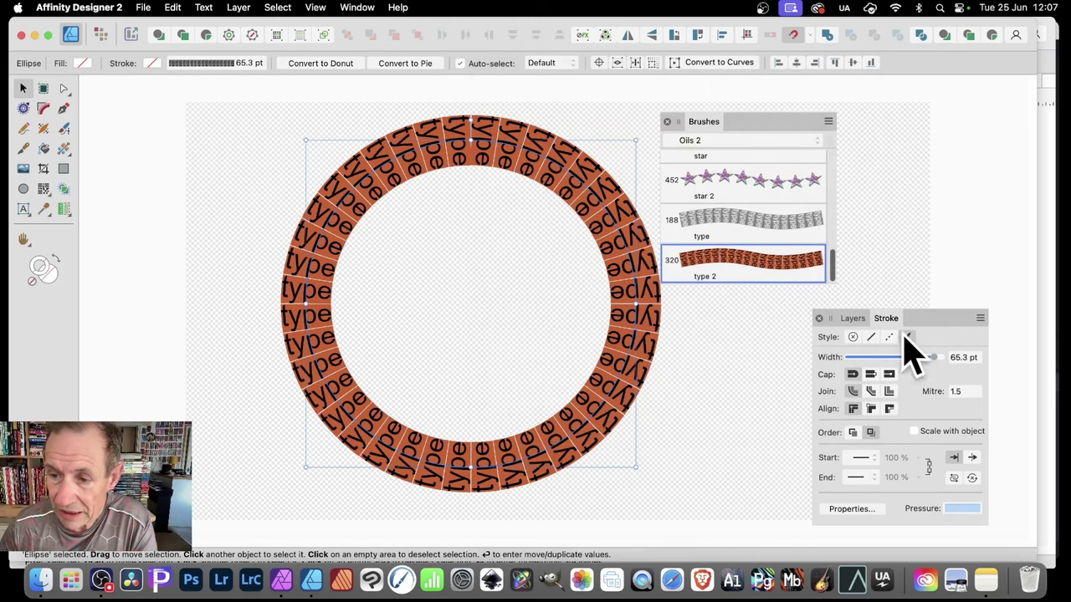
pyautogui.moveTo(886, 318)
pyautogui.mouseDown()
pyautogui.moveTo(842, 275)
pyautogui.moveTo(707, 246)
pyautogui.moveTo(637, 176)
pyautogui.mouseUp()
# - Shrink the ring, turn off Scale with object, then undo the resize, leaving a 61.2 pt stroke
pyautogui.click(368, 8)
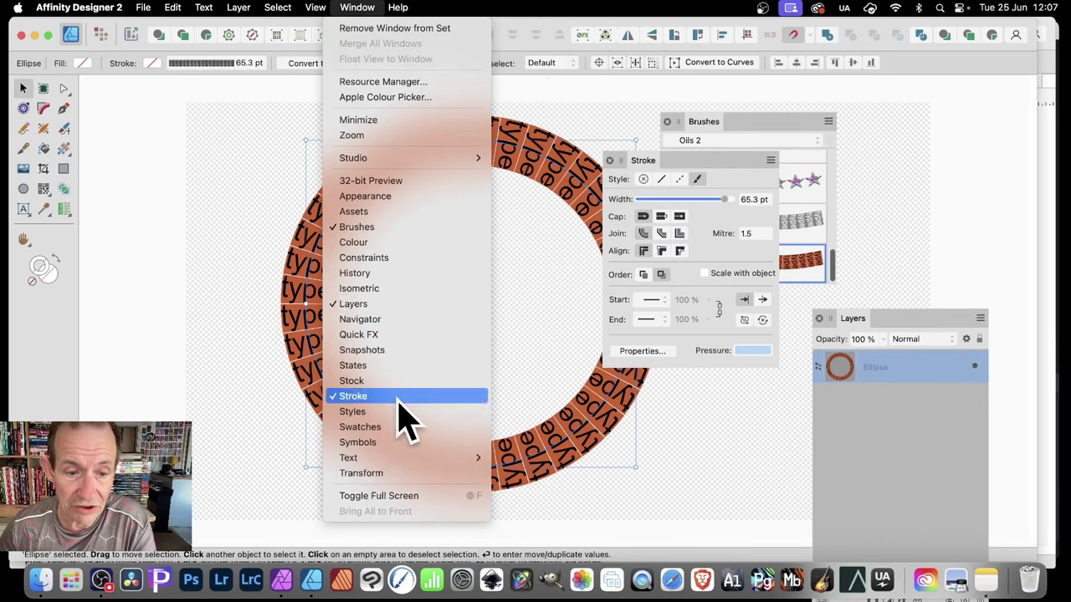
pyautogui.click(728, 247)
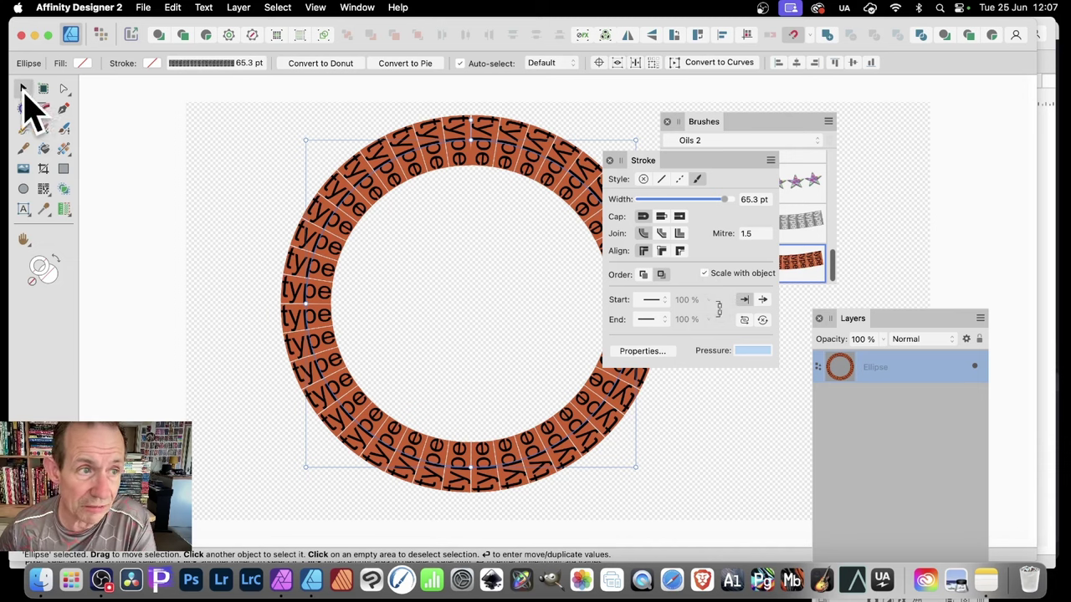
pyautogui.moveTo(305, 141)
pyautogui.mouseDown()
pyautogui.moveTo(472, 312)
pyautogui.moveTo(315, 177)
pyautogui.moveTo(326, 159)
pyautogui.moveTo(487, 329)
pyautogui.moveTo(460, 349)
pyautogui.moveTo(512, 346)
pyautogui.moveTo(454, 323)
pyautogui.mouseUp()
pyautogui.click(704, 273)
pyautogui.press('super+z')
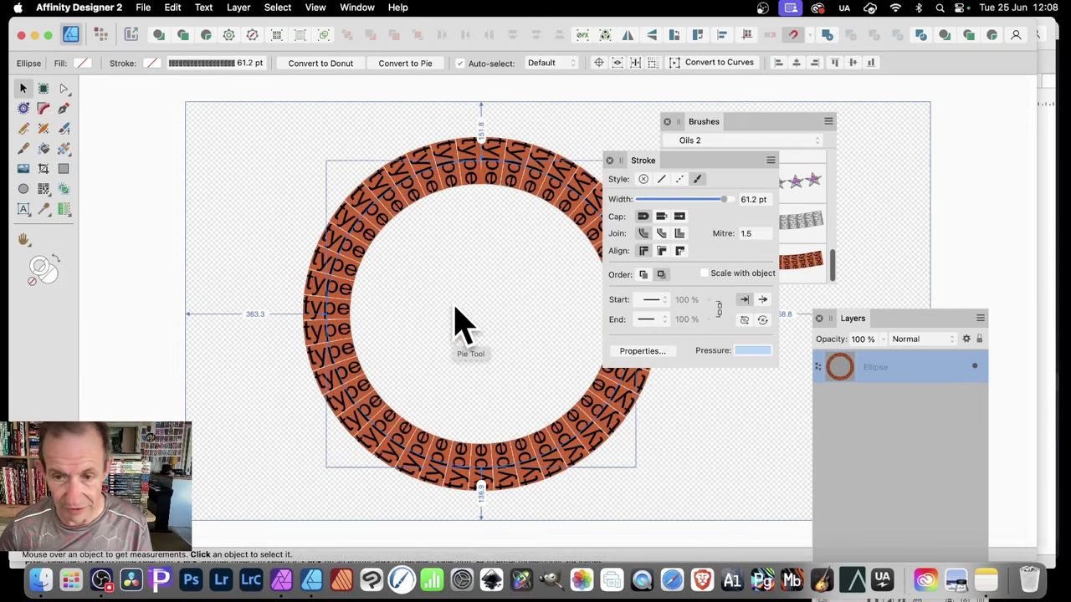
# - Turn on Scale with object for the stroke and keep no start arrowhead
pyautogui.click(705, 275)
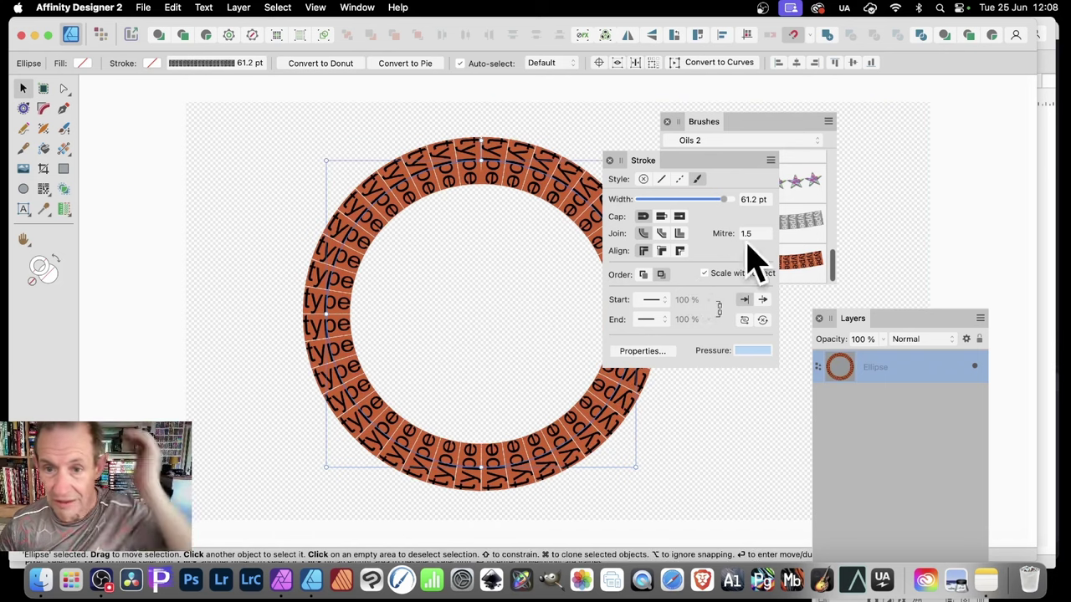
pyautogui.click(665, 299)
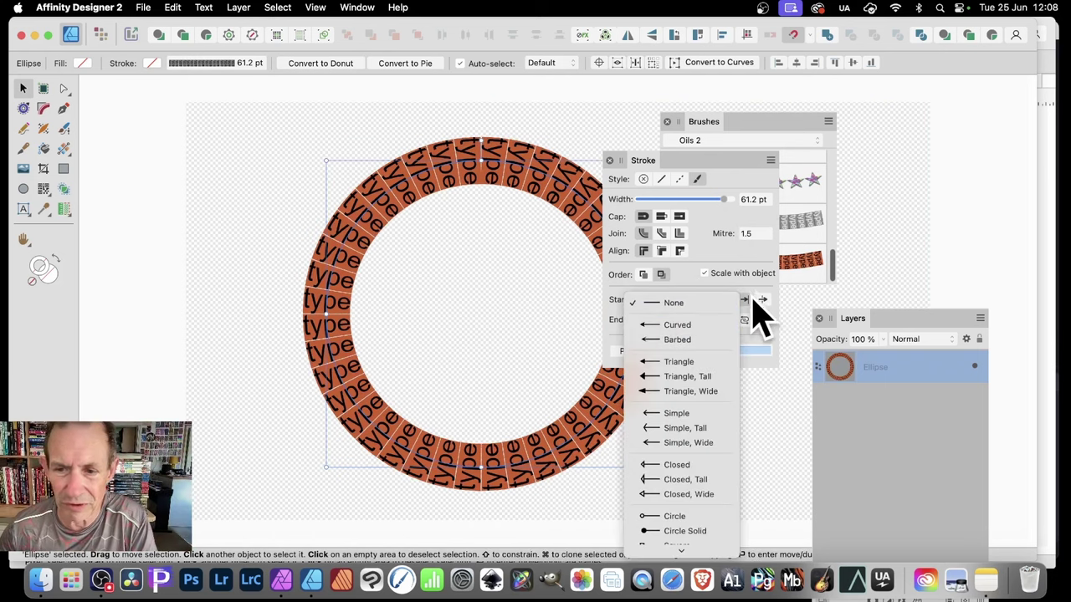
pyautogui.click(755, 290)
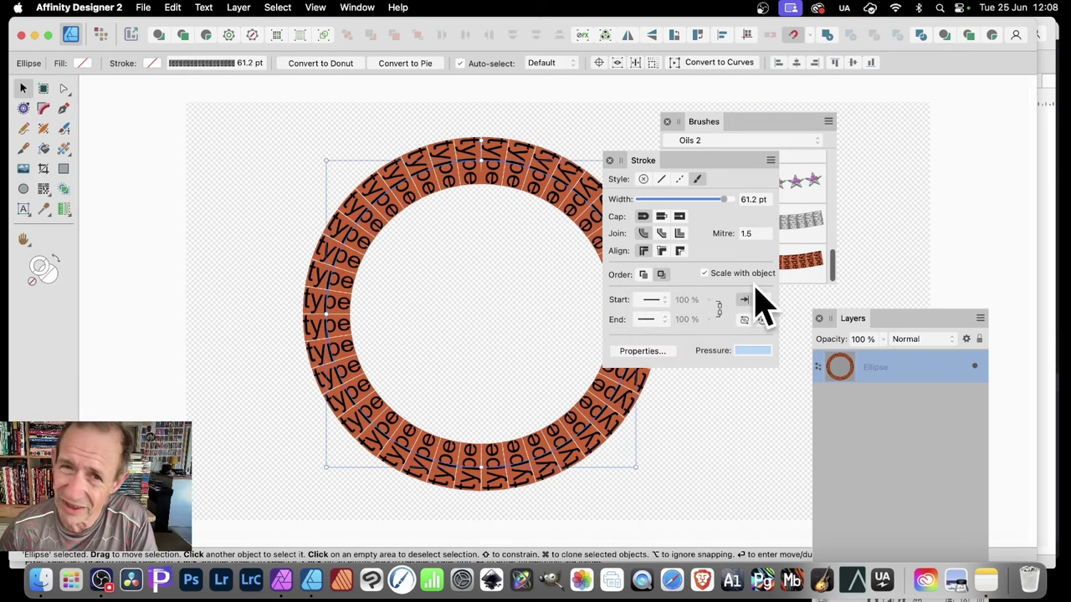
# - Shape the stroke pressure curve into a U that dips mid-stroke and rises at both ends
pyautogui.click(753, 351)
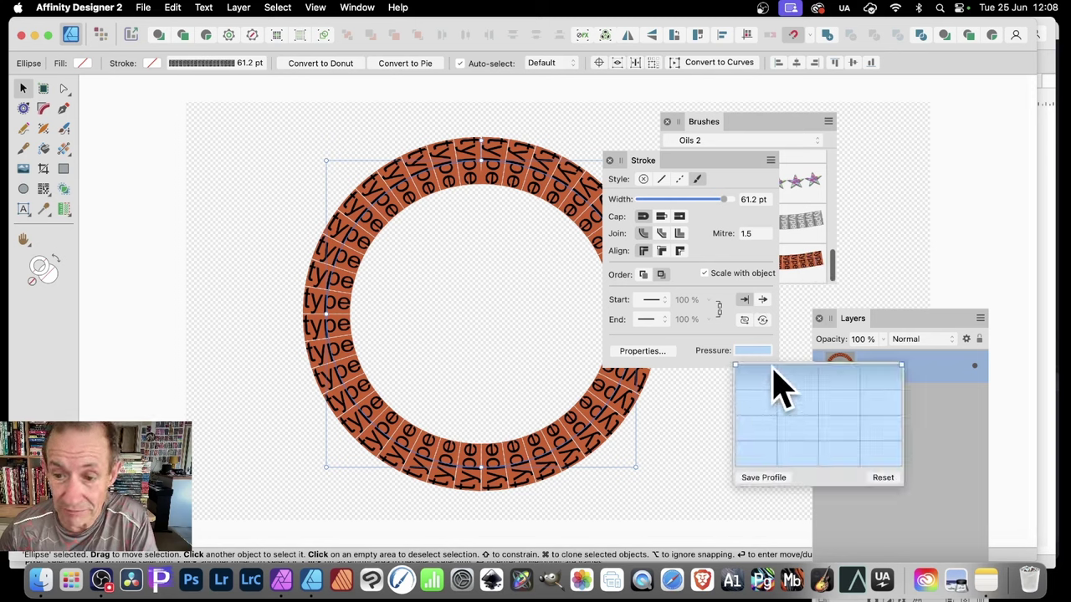
pyautogui.moveTo(775, 367); pyautogui.dragTo(802, 440)
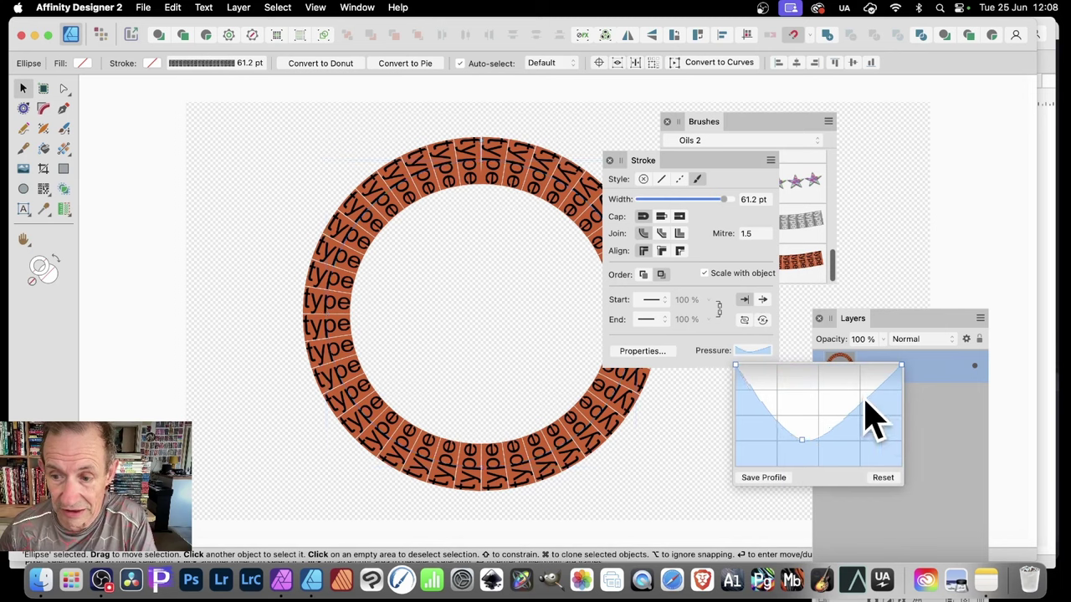
pyautogui.moveTo(868, 419); pyautogui.dragTo(841, 372)
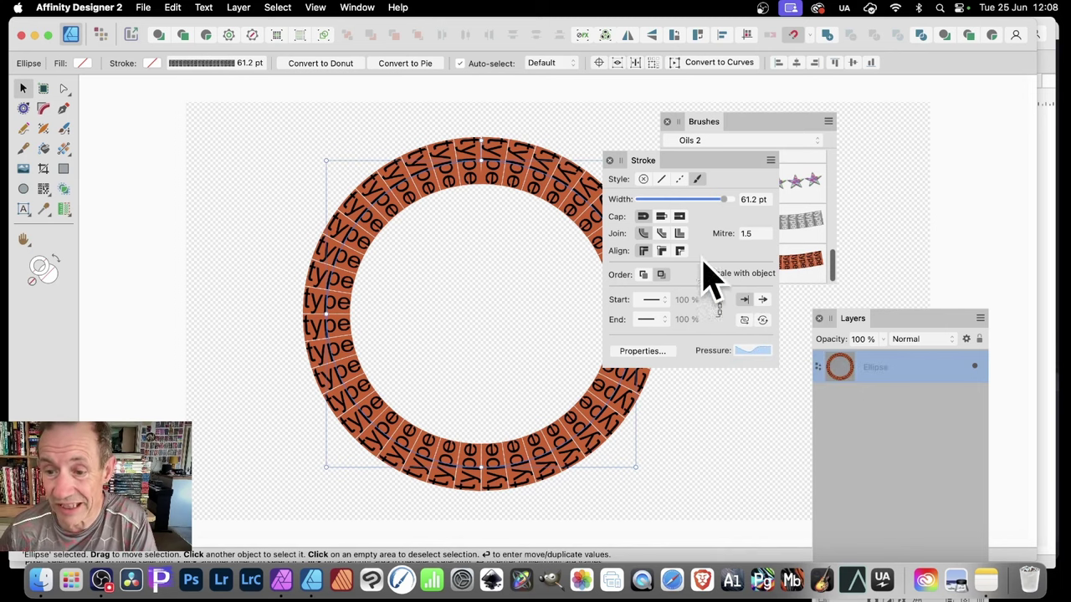
# - Apply the type 2 brush to the ring at 160 pt with 94% Size Variance
pyautogui.click(707, 123)
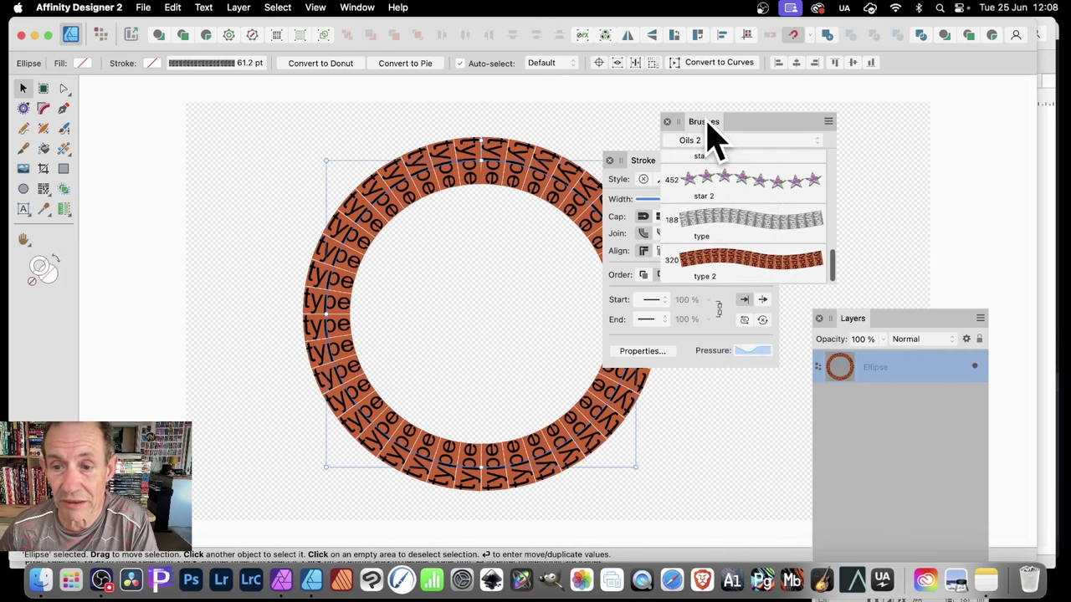
pyautogui.click(755, 279)
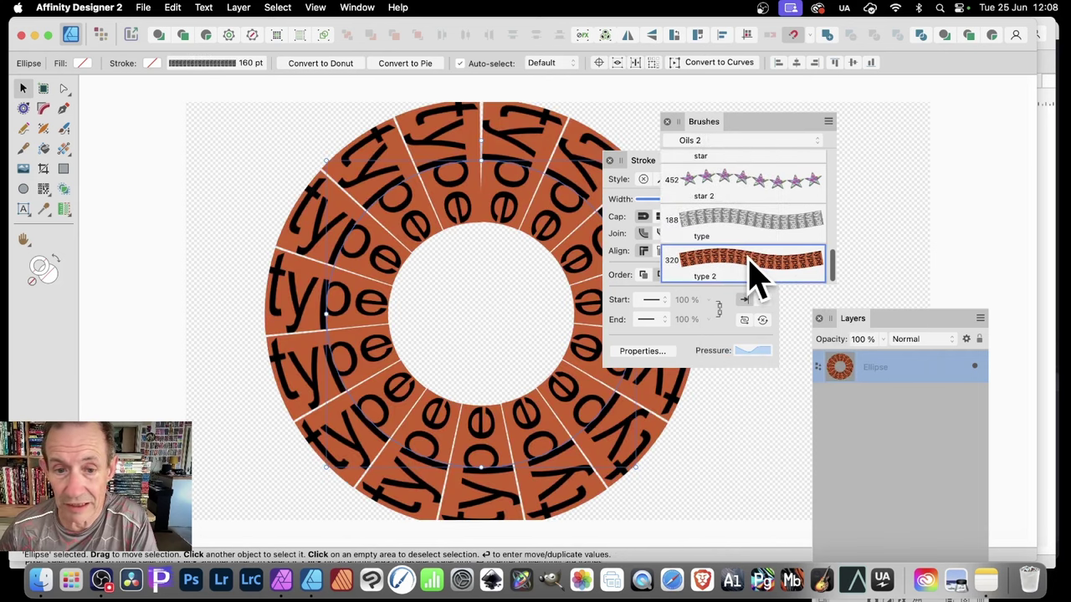
pyautogui.doubleClick(747, 264)
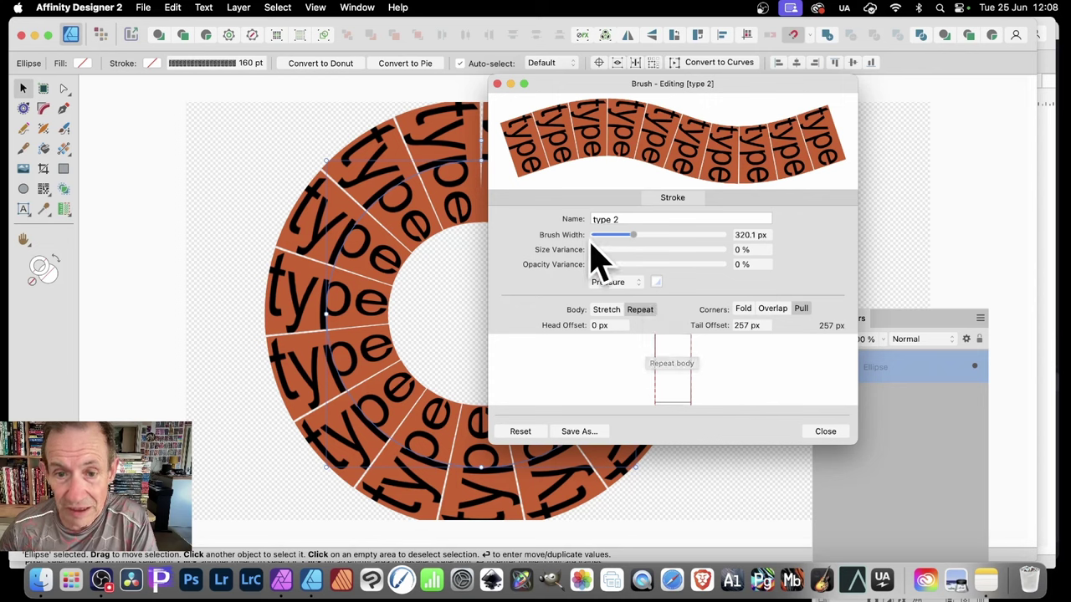
pyautogui.moveTo(594, 250); pyautogui.dragTo(719, 271)
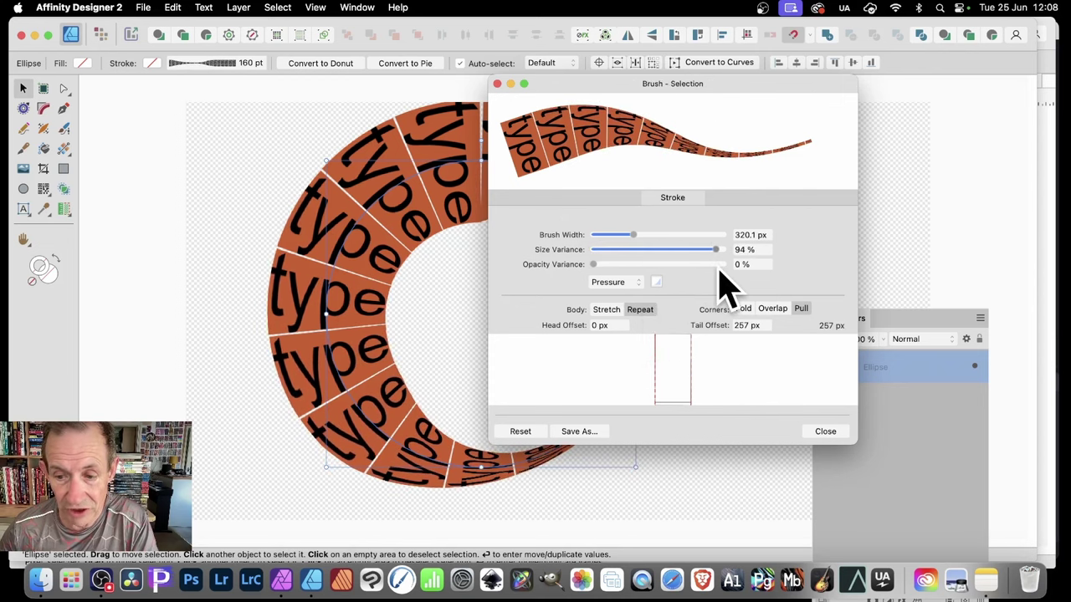
pyautogui.click(825, 431)
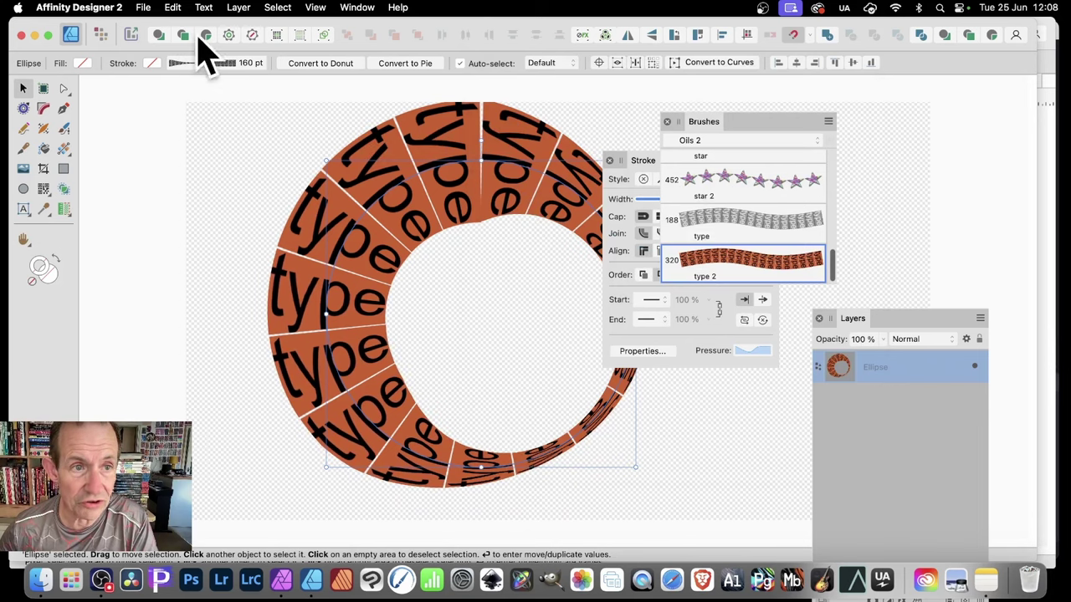
# - Set the ring's stroke width to 55 pt and reset the pressure curve to flat
pyautogui.click(227, 64)
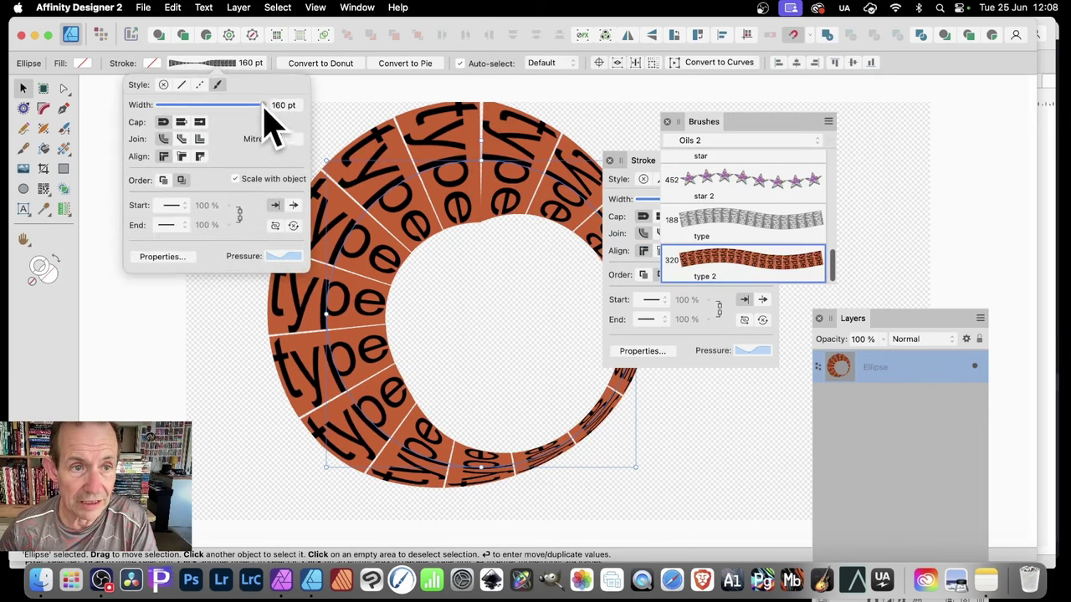
pyautogui.moveTo(263, 105); pyautogui.dragTo(251, 108)
pyautogui.click(283, 256)
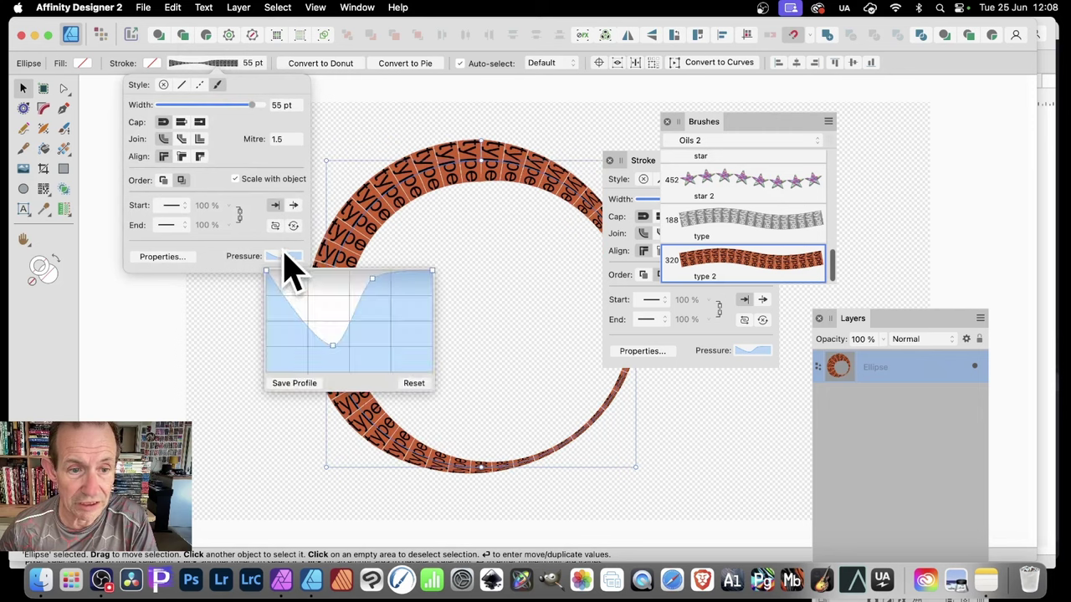
pyautogui.moveTo(402, 287)
pyautogui.mouseDown()
pyautogui.moveTo(394, 275)
pyautogui.moveTo(391, 322)
pyautogui.moveTo(390, 287)
pyautogui.mouseUp()
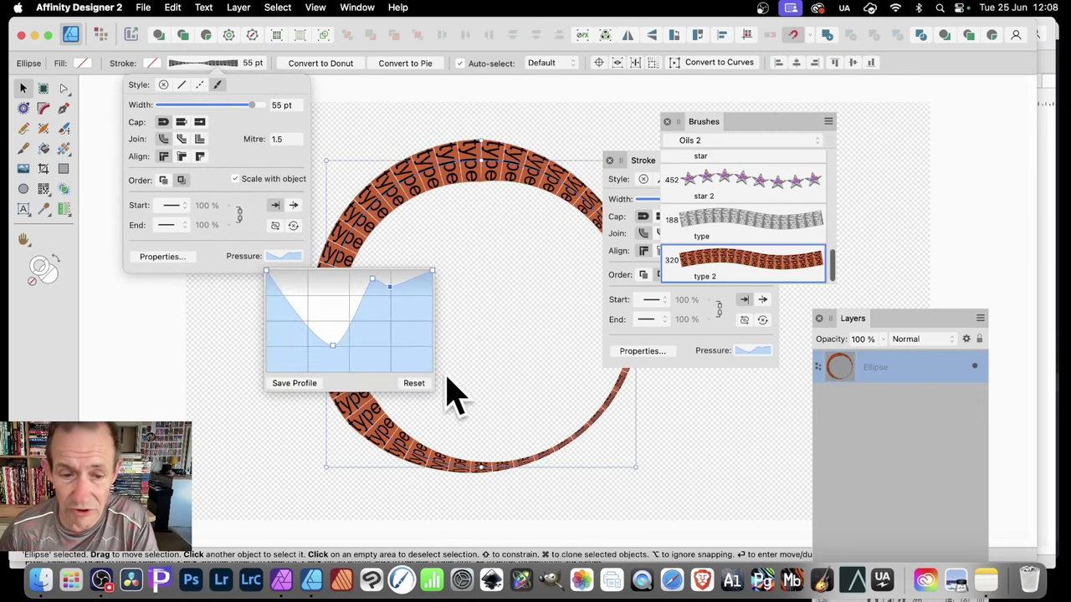
pyautogui.click(413, 383)
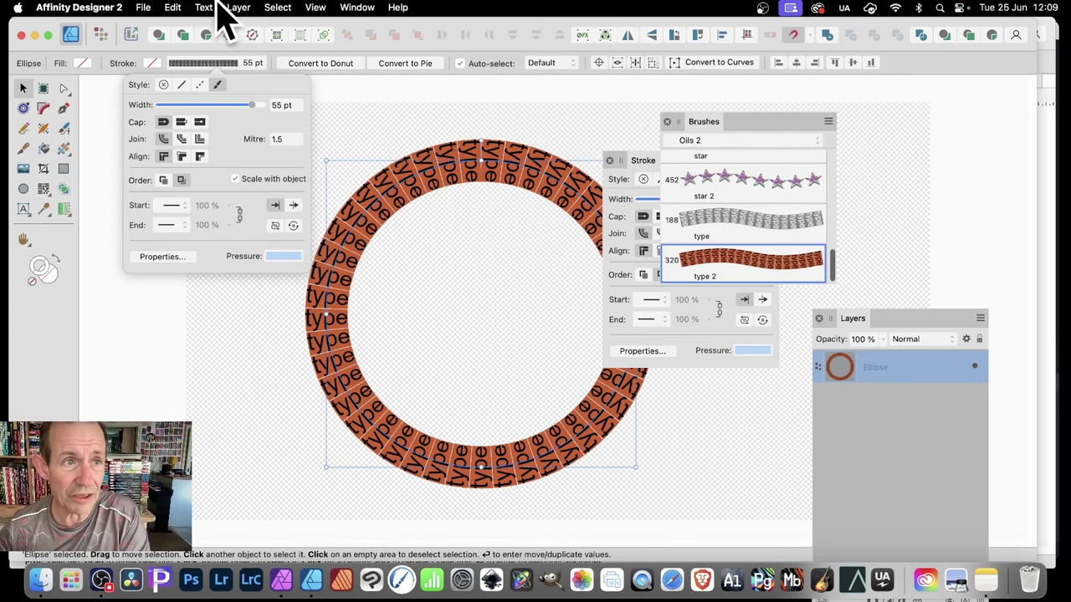
# - Send the document to Affinity Photo 2 with File > Edit in Photo and select the ring
pyautogui.click(147, 9)
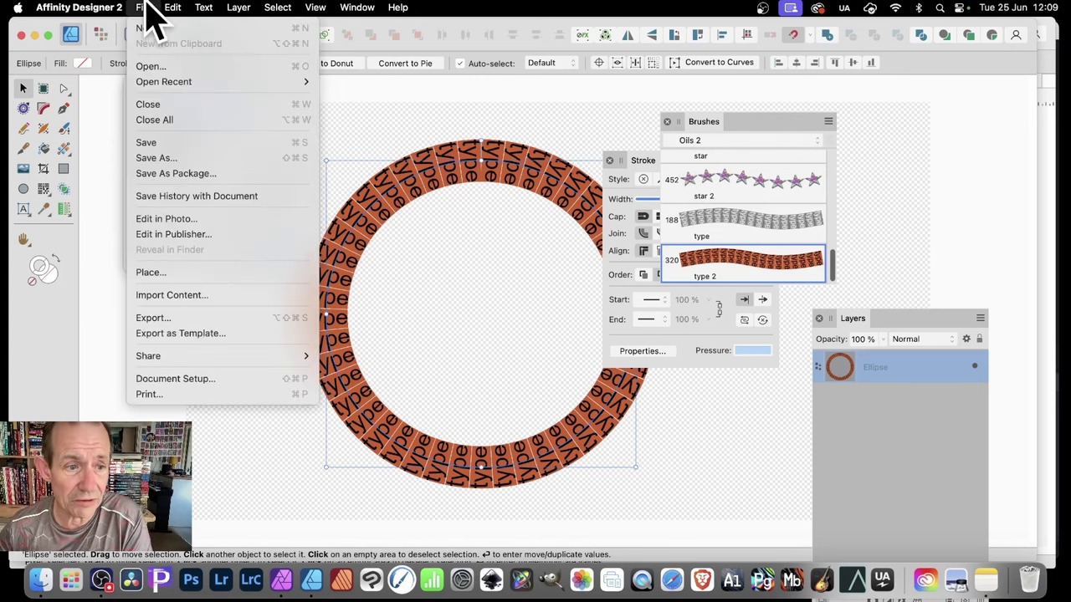
pyautogui.click(174, 220)
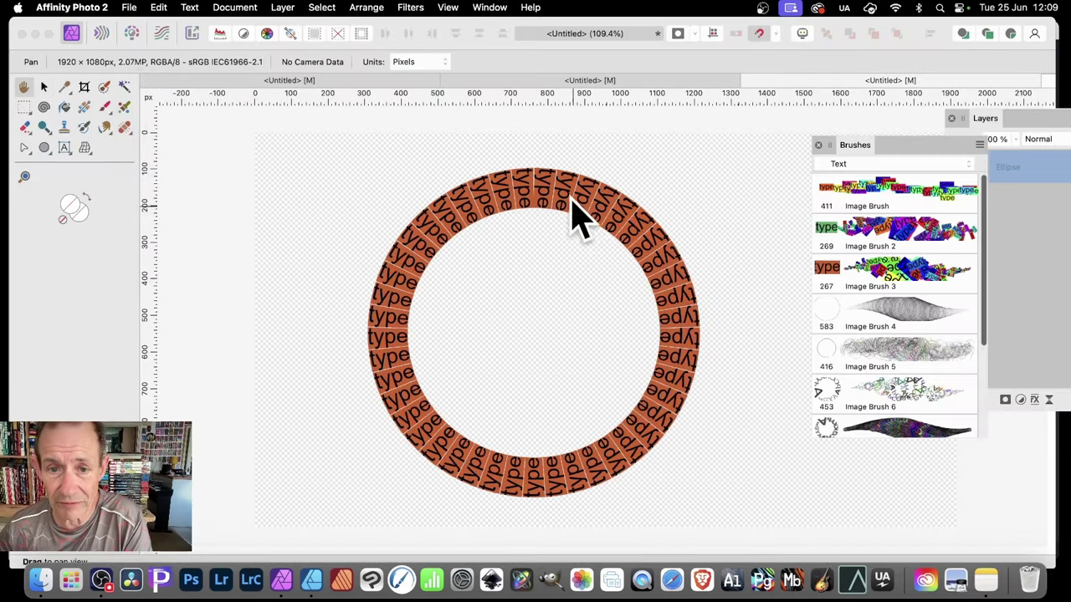
pyautogui.click(44, 87)
pyautogui.moveTo(586, 214); pyautogui.dragTo(478, 179)
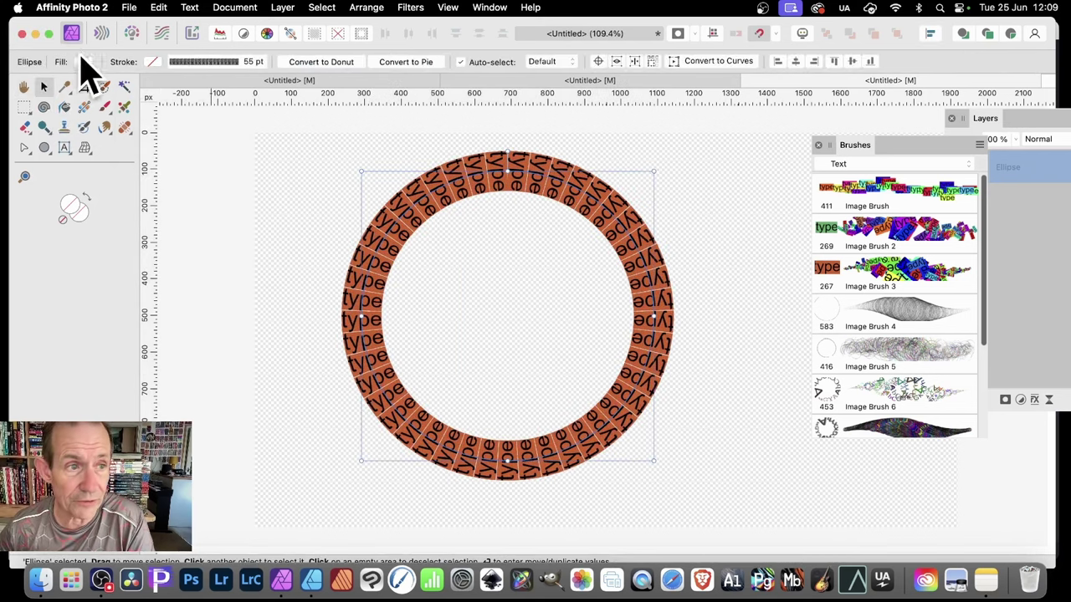
pyautogui.click(83, 63)
pyautogui.click(186, 165)
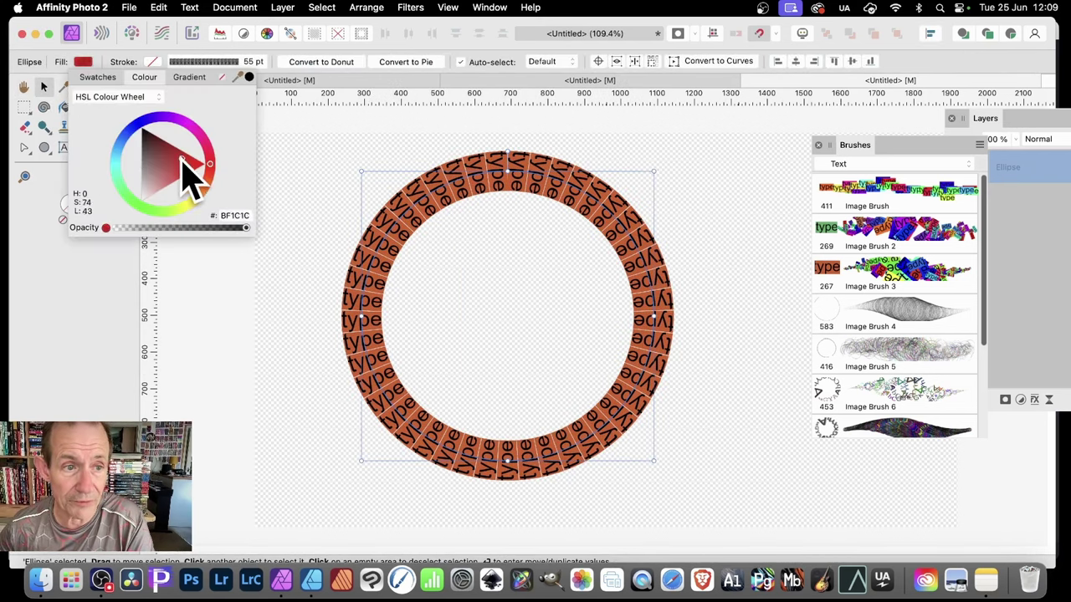
pyautogui.moveTo(183, 163); pyautogui.dragTo(153, 153)
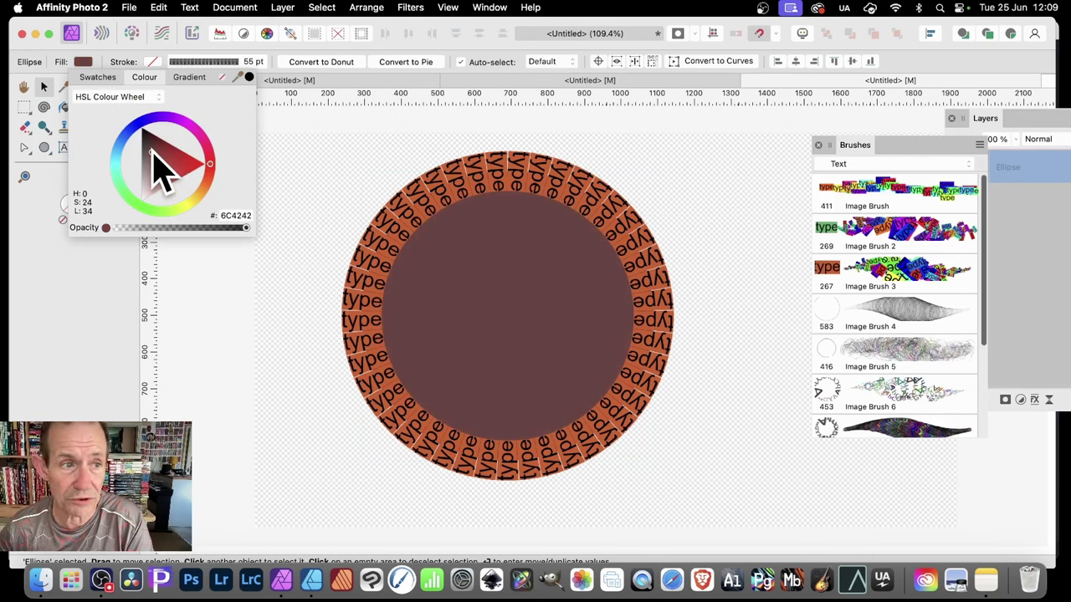
pyautogui.click(223, 78)
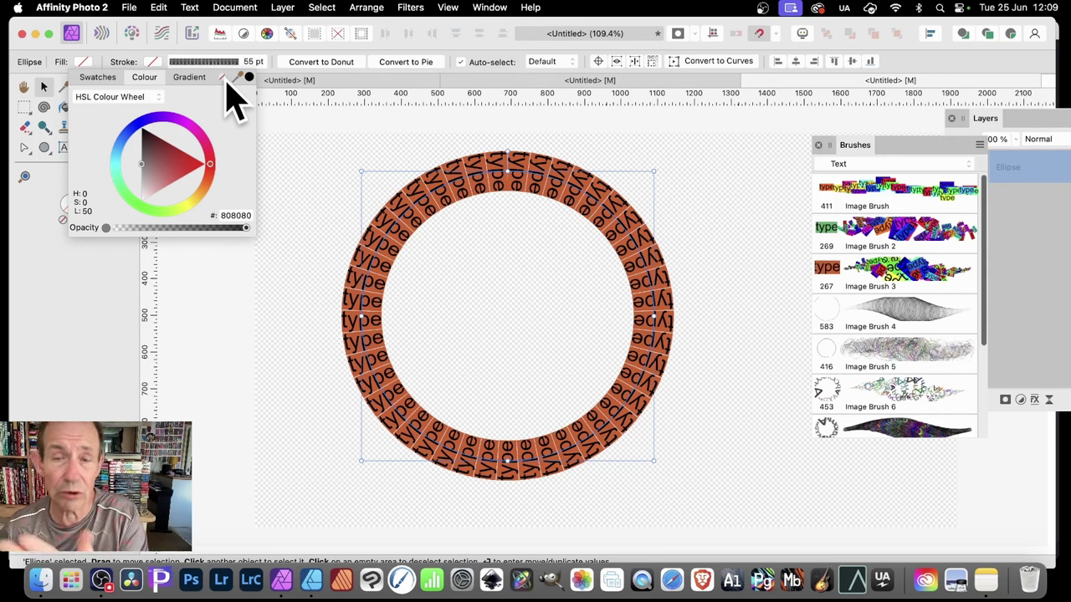
pyautogui.click(471, 65)
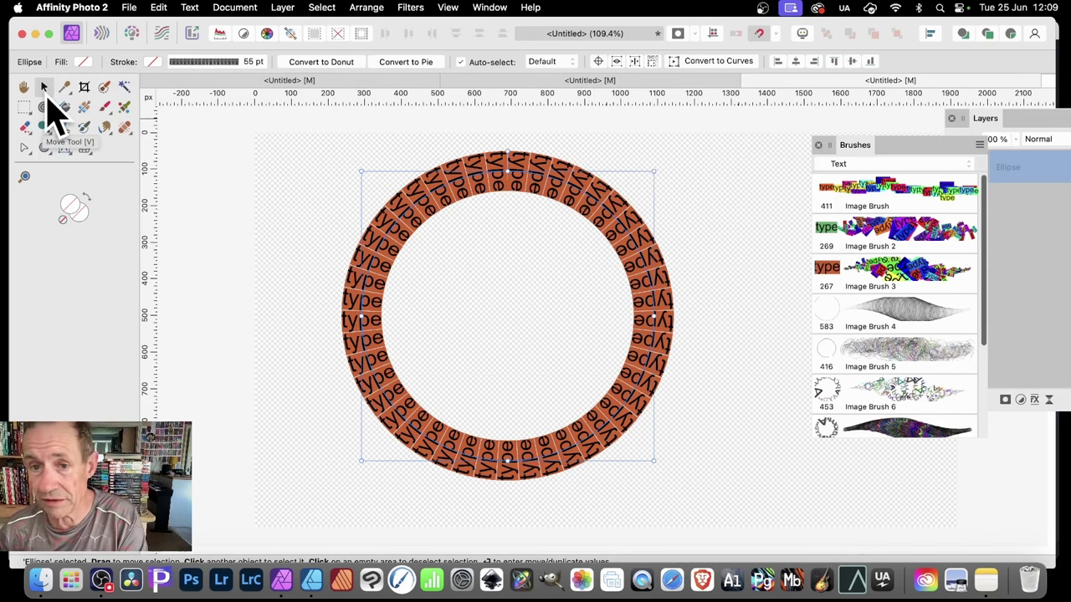
# - Use Move / Duplicate to make 14 ring copies, each rotated −11° and scaled to 91%
pyautogui.press('Return')
pyautogui.moveTo(560, 105); pyautogui.dragTo(631, 121)
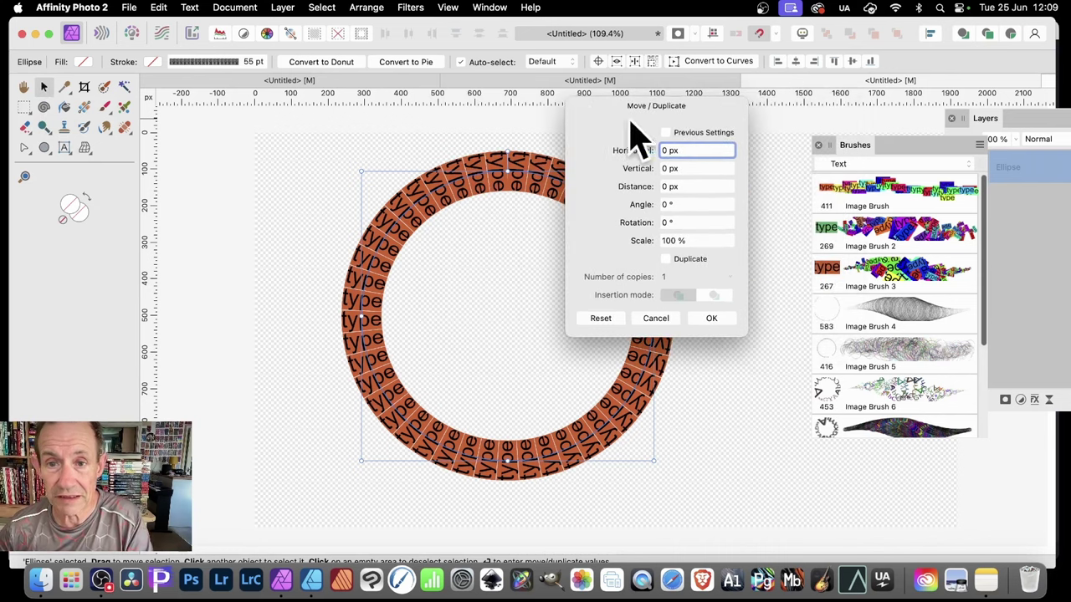
pyautogui.click(666, 259)
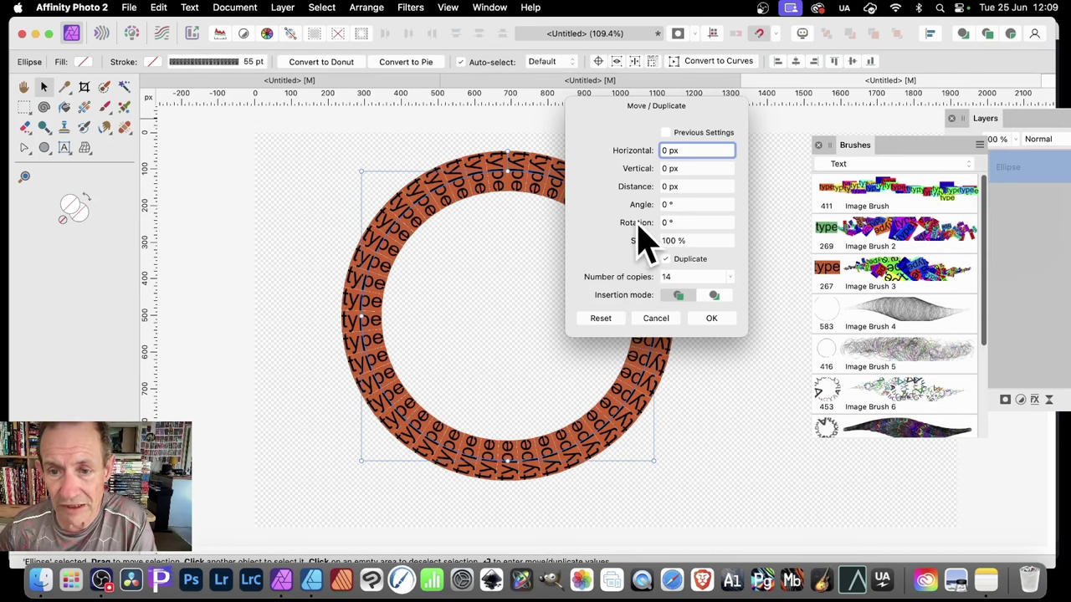
pyautogui.moveTo(640, 238); pyautogui.dragTo(653, 263)
pyautogui.click(665, 259)
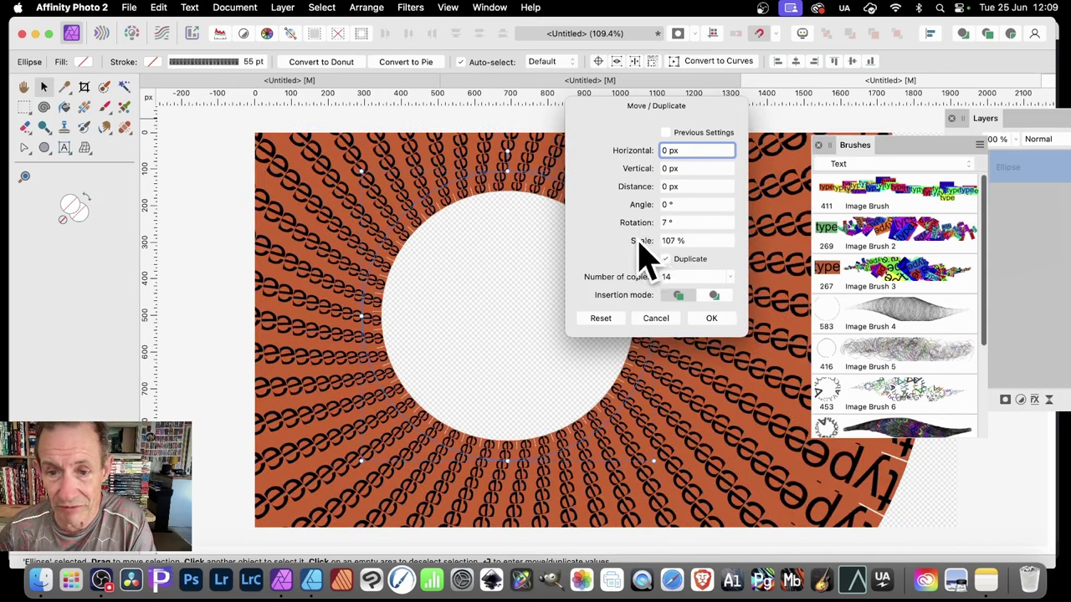
pyautogui.moveTo(643, 228)
pyautogui.mouseDown()
pyautogui.moveTo(653, 231)
pyautogui.moveTo(627, 231)
pyautogui.moveTo(634, 243)
pyautogui.moveTo(636, 227)
pyautogui.moveTo(652, 238)
pyautogui.mouseUp()
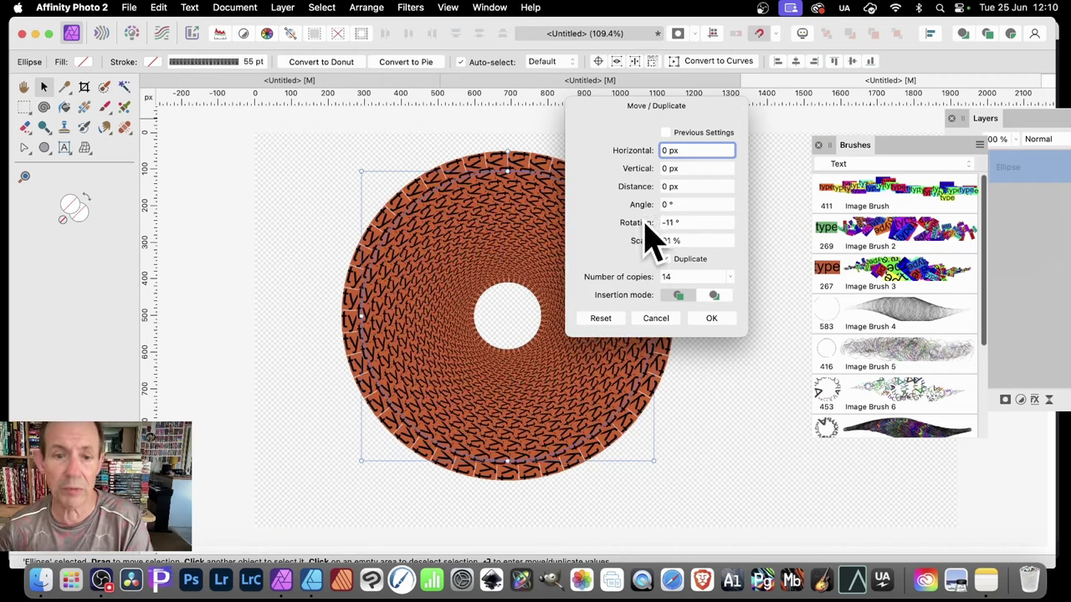
pyautogui.click(726, 319)
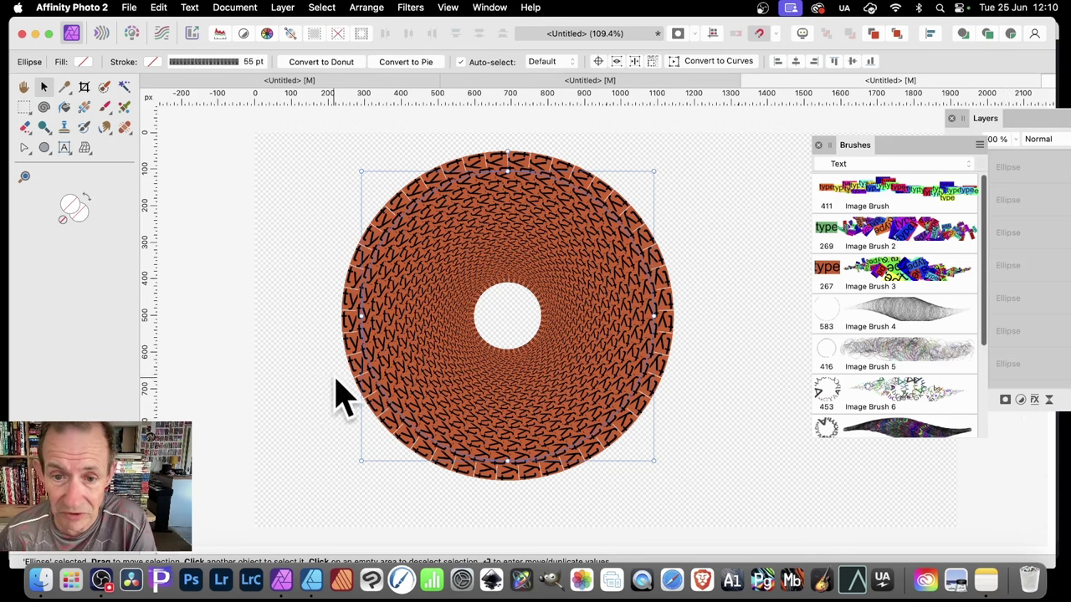
# - Give the second ellipse copy a colour overlay effect with Difference blend mode
pyautogui.moveTo(1004, 122); pyautogui.dragTo(726, 132)
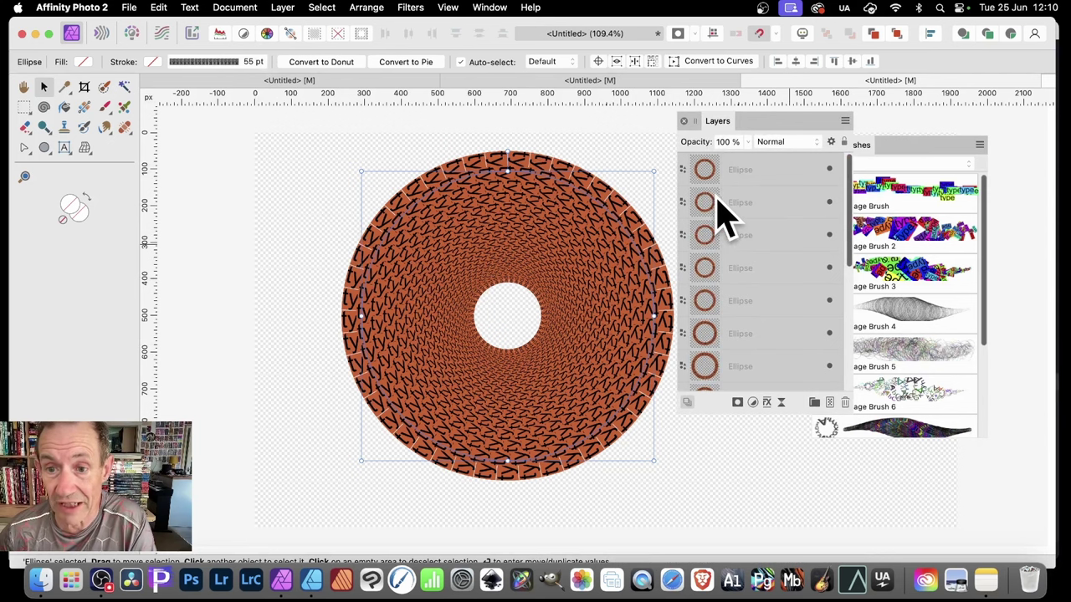
pyautogui.click(718, 205)
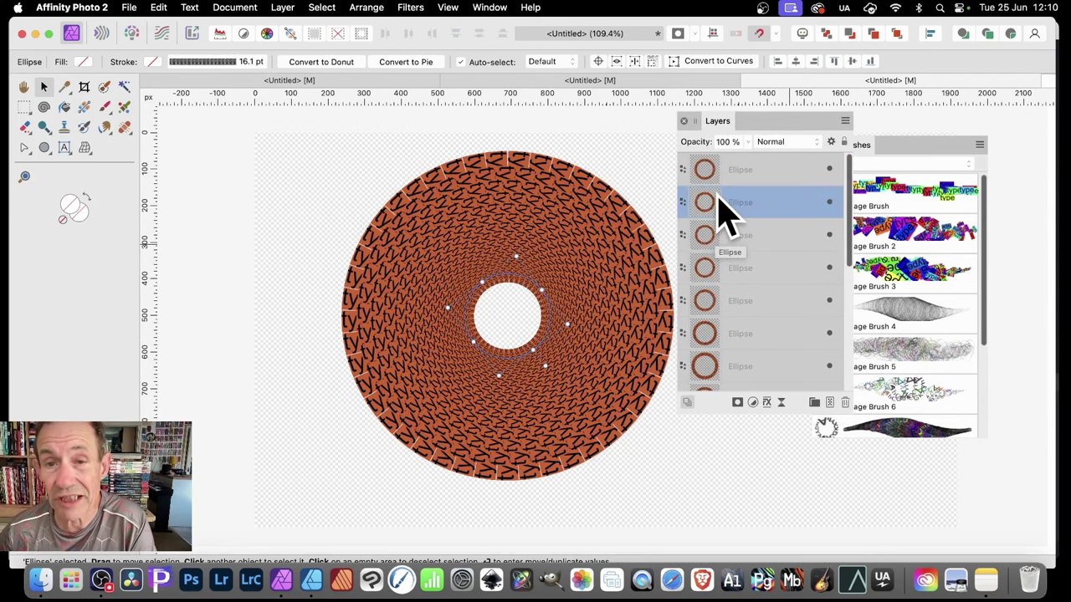
pyautogui.click(767, 404)
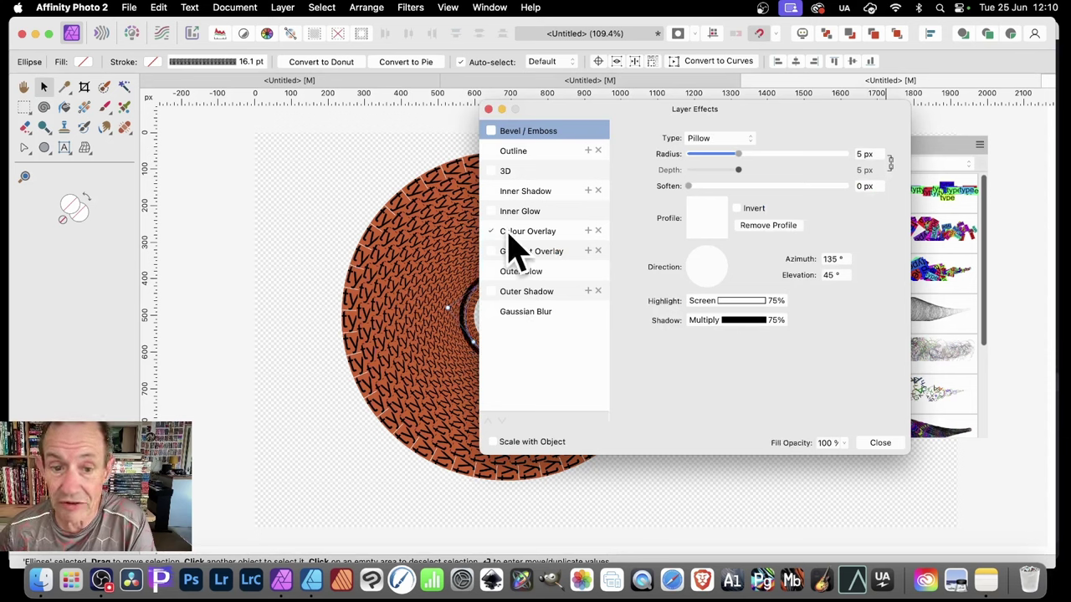
pyautogui.click(535, 232)
pyautogui.click(708, 139)
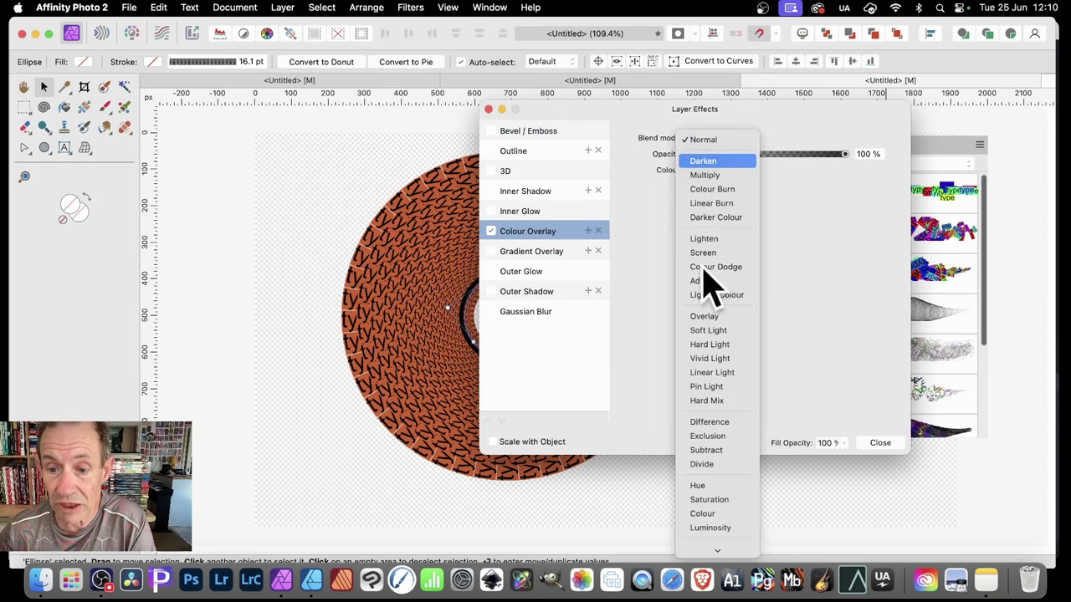
pyautogui.click(721, 423)
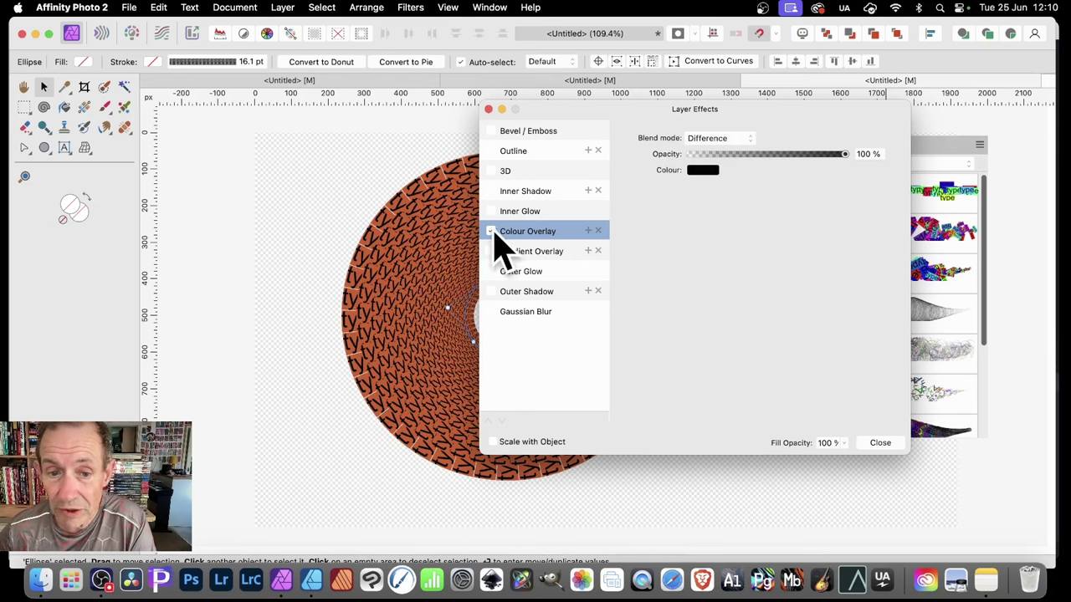
pyautogui.click(883, 444)
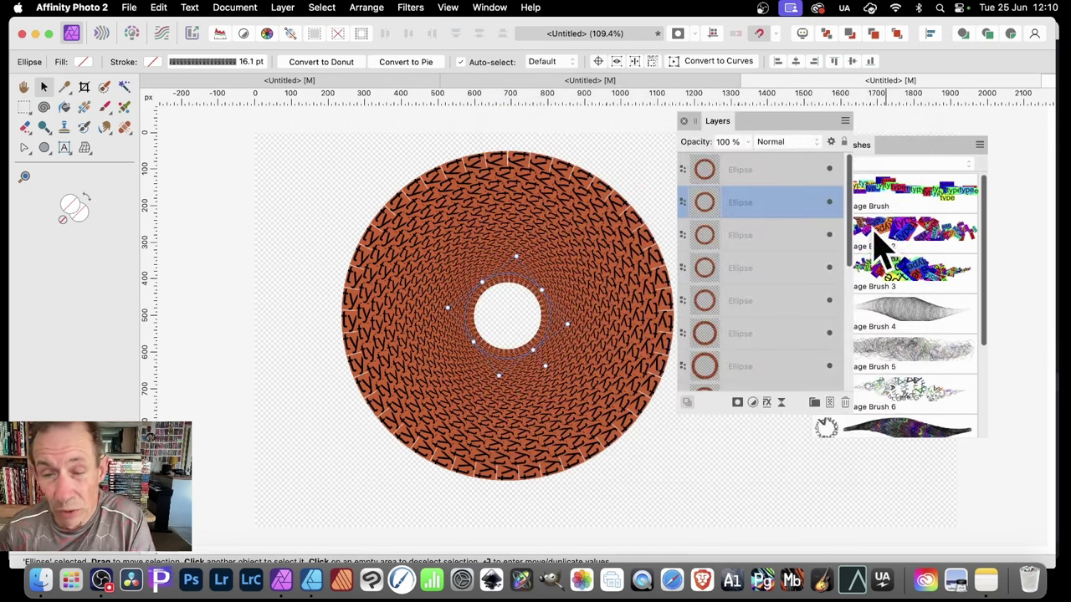
# - Add 3D shading and an outer shadow of about 4 px radius to all fifteen ellipses, then deselect
pyautogui.click(773, 171)
pyautogui.scroll(-5, 783, 249)
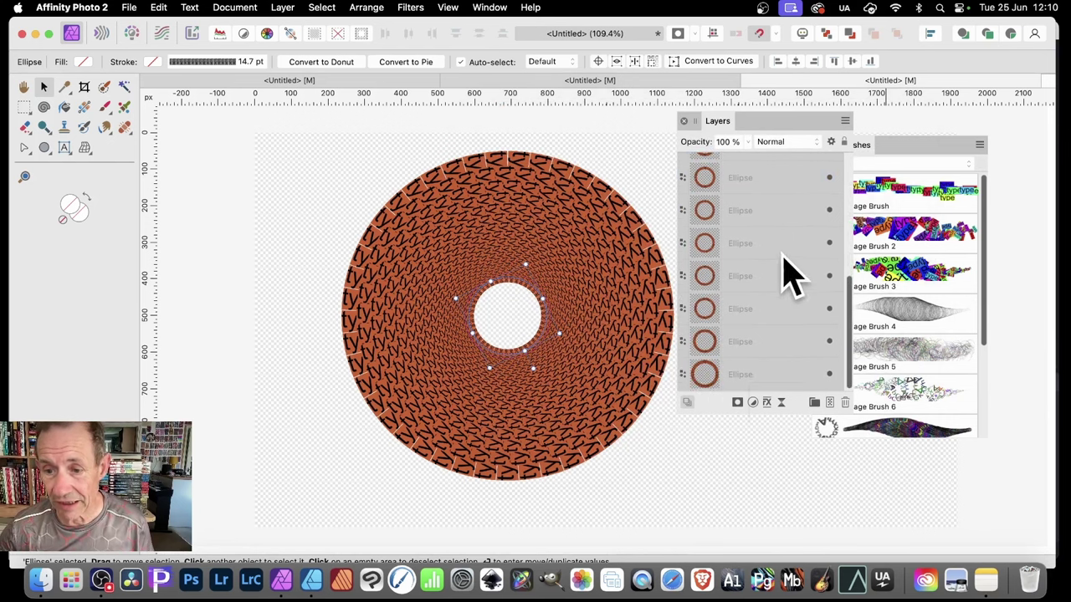
pyautogui.keyDown('shift'); pyautogui.click(777, 378); pyautogui.keyUp('shift')
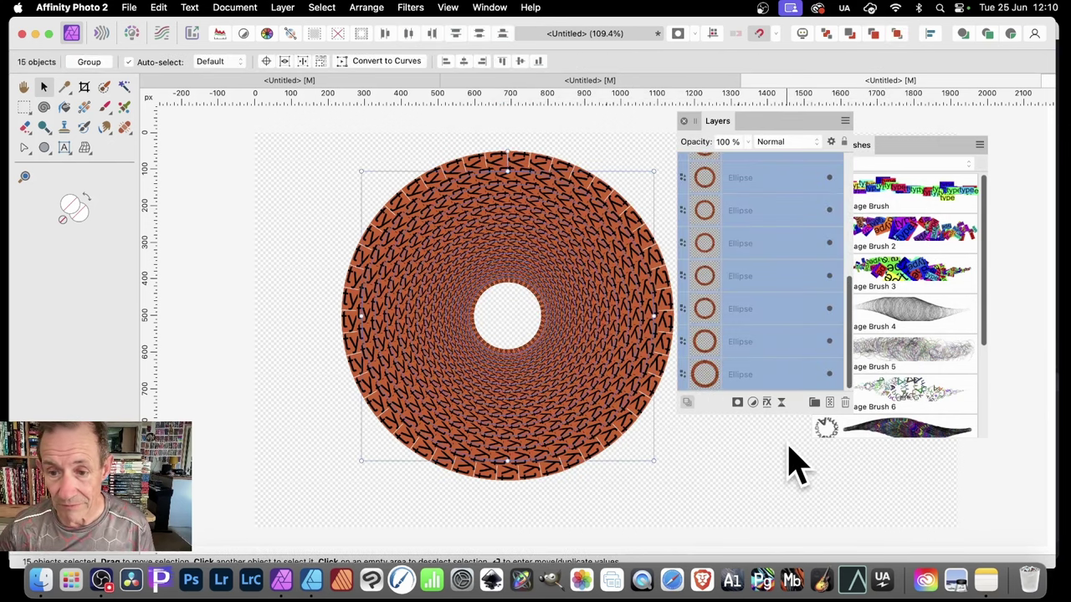
pyautogui.click(769, 403)
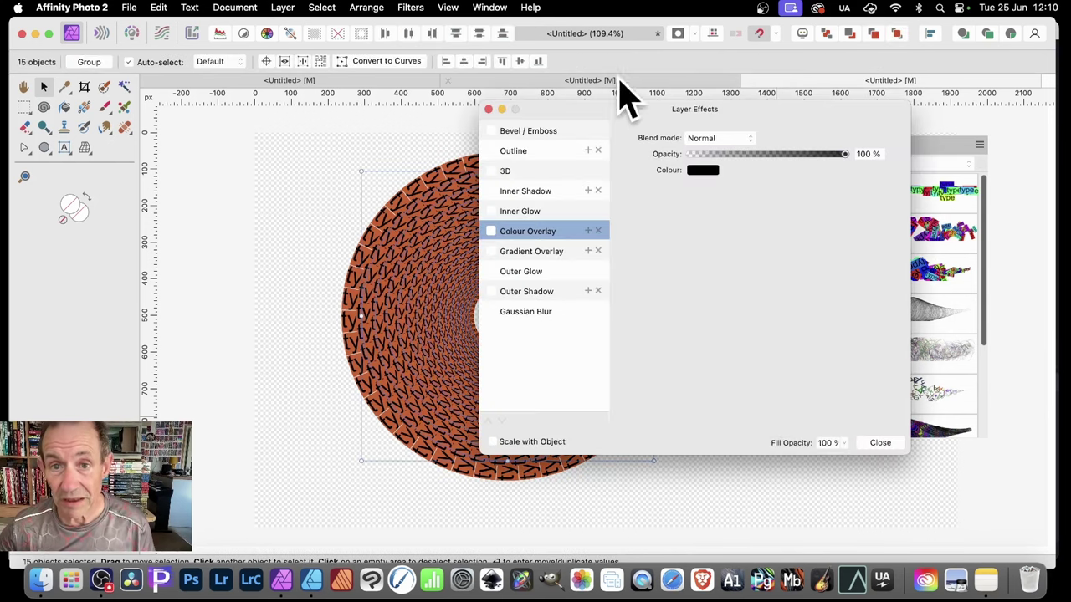
pyautogui.moveTo(602, 107)
pyautogui.mouseDown()
pyautogui.moveTo(833, 129)
pyautogui.moveTo(758, 126)
pyautogui.mouseUp()
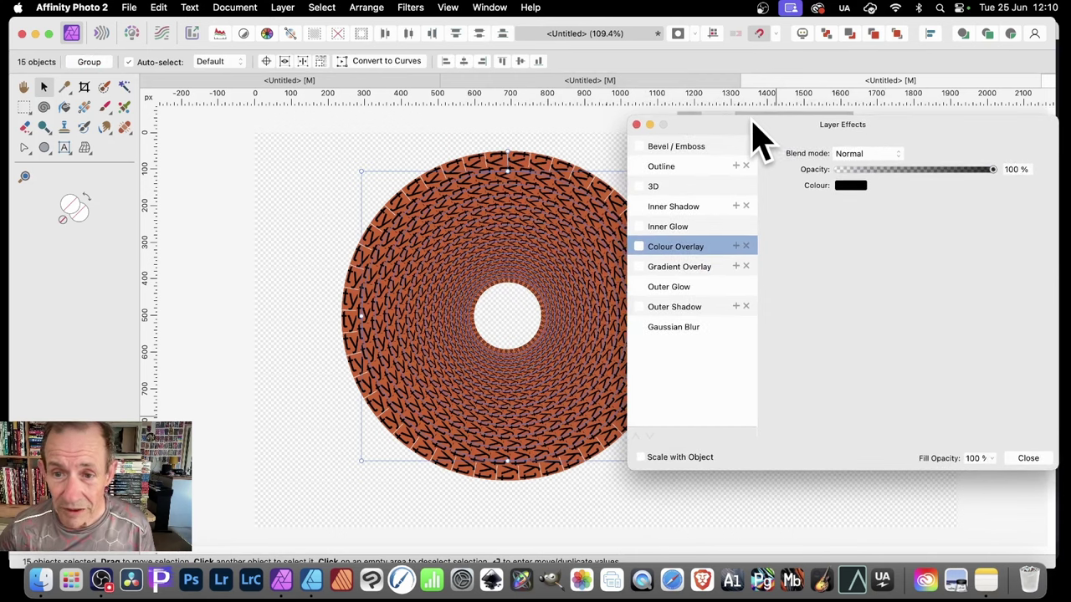
pyautogui.click(643, 187)
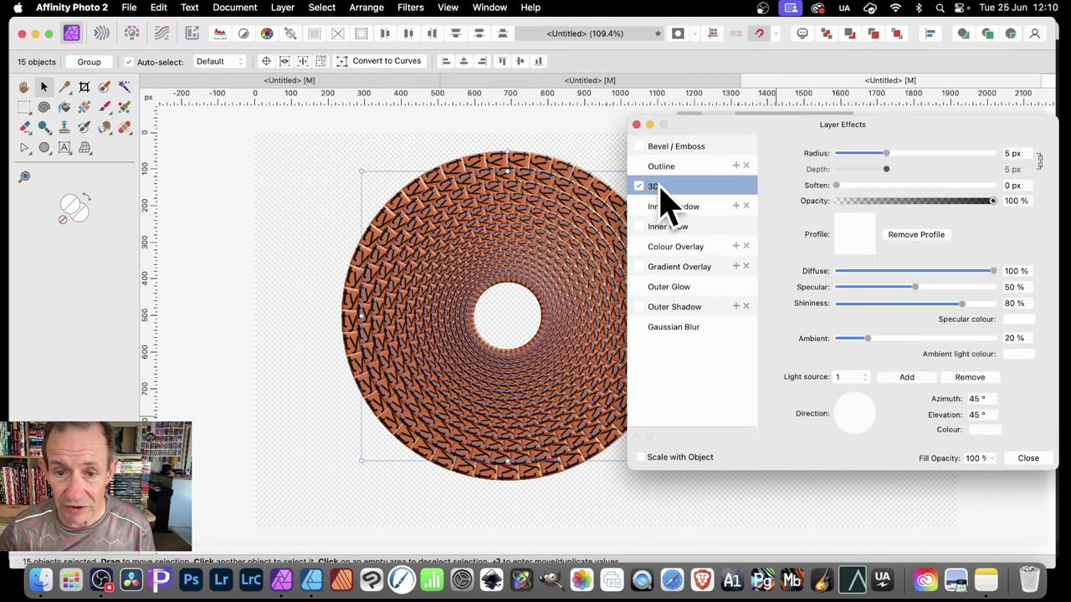
pyautogui.click(661, 308)
pyautogui.moveTo(875, 187); pyautogui.dragTo(903, 188)
pyautogui.click(1037, 460)
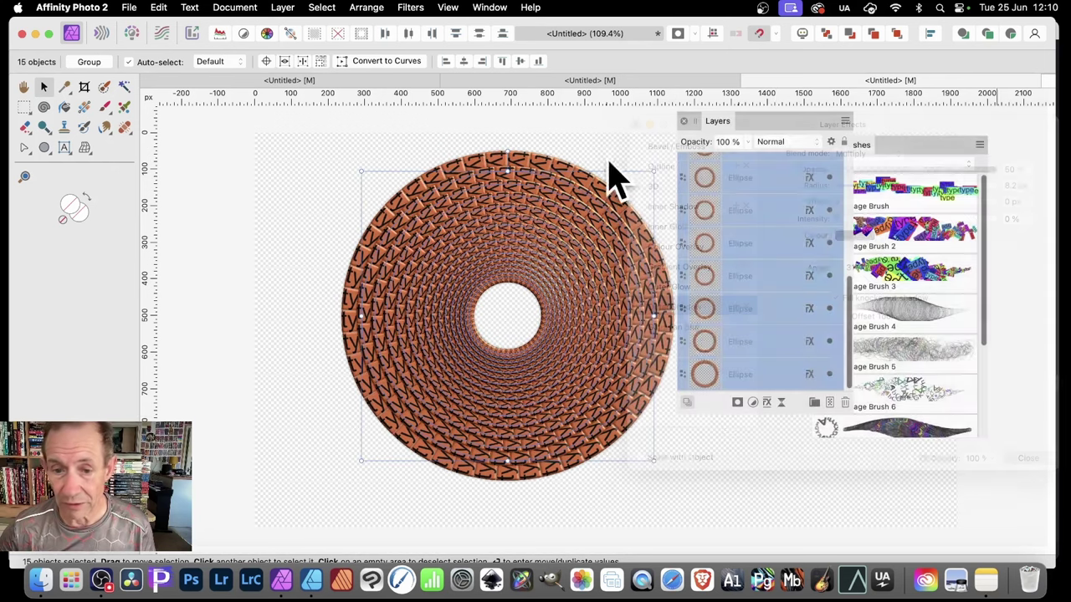
pyautogui.click(283, 177)
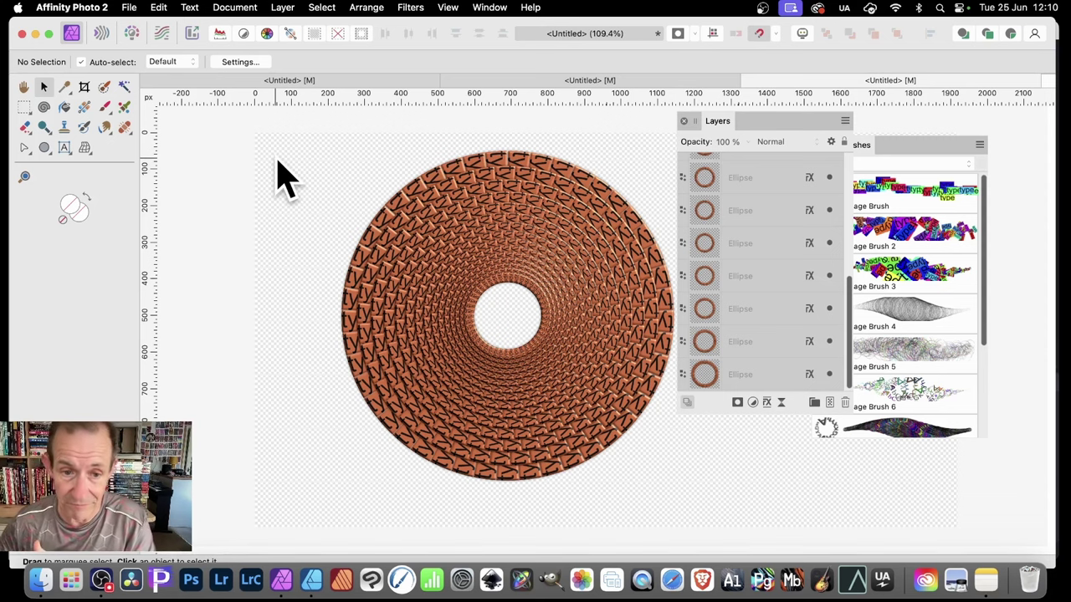
# - Marquee-select every ring copy and delete the tunnel
pyautogui.moveTo(289, 129); pyautogui.dragTo(679, 532)
pyautogui.press('Delete')
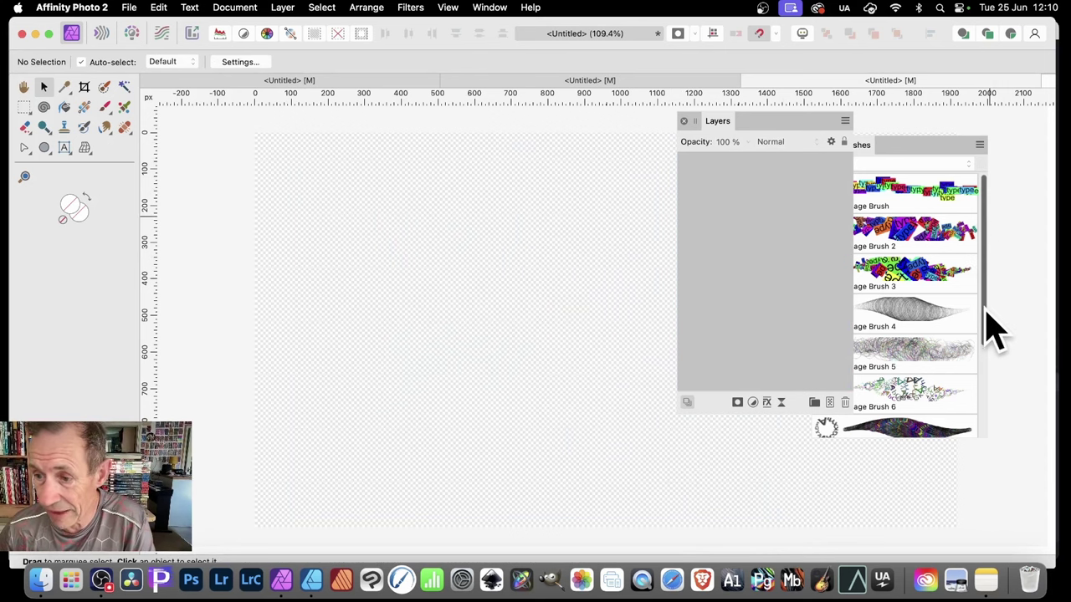
pyautogui.moveTo(990, 327); pyautogui.dragTo(1004, 387)
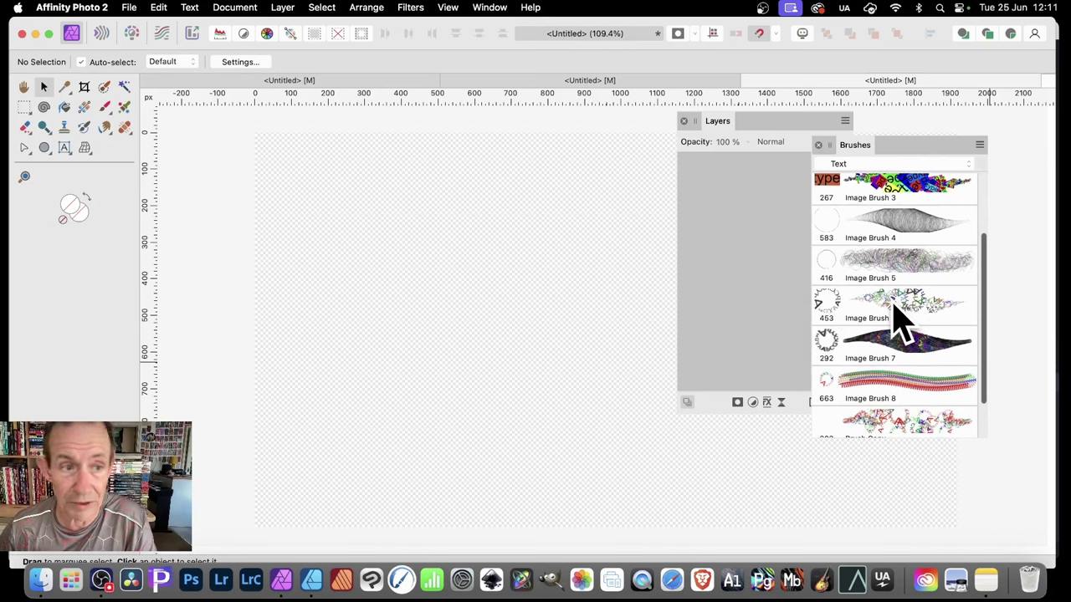
# - Stamp a circle of letters with the Paint Brush using Image Brush 6
pyautogui.click(104, 108)
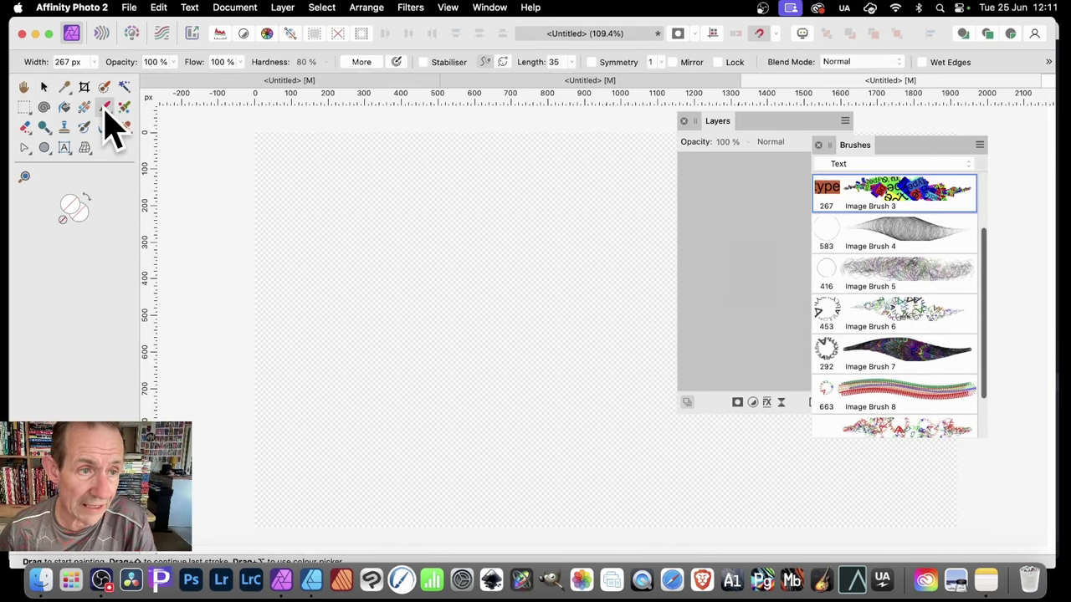
pyautogui.click(908, 323)
pyautogui.click(494, 339)
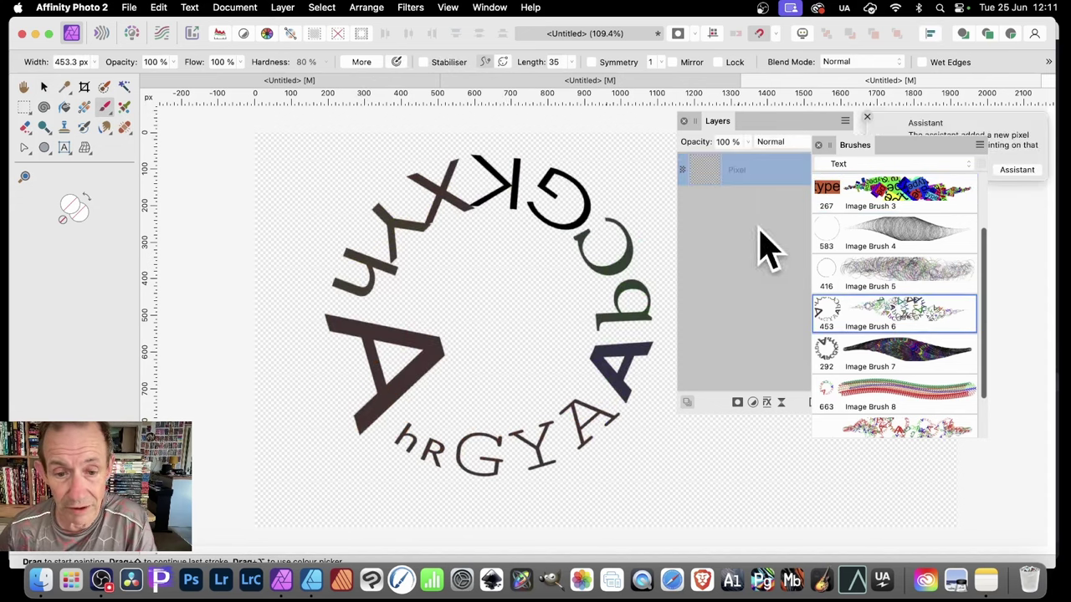
pyautogui.click(308, 322)
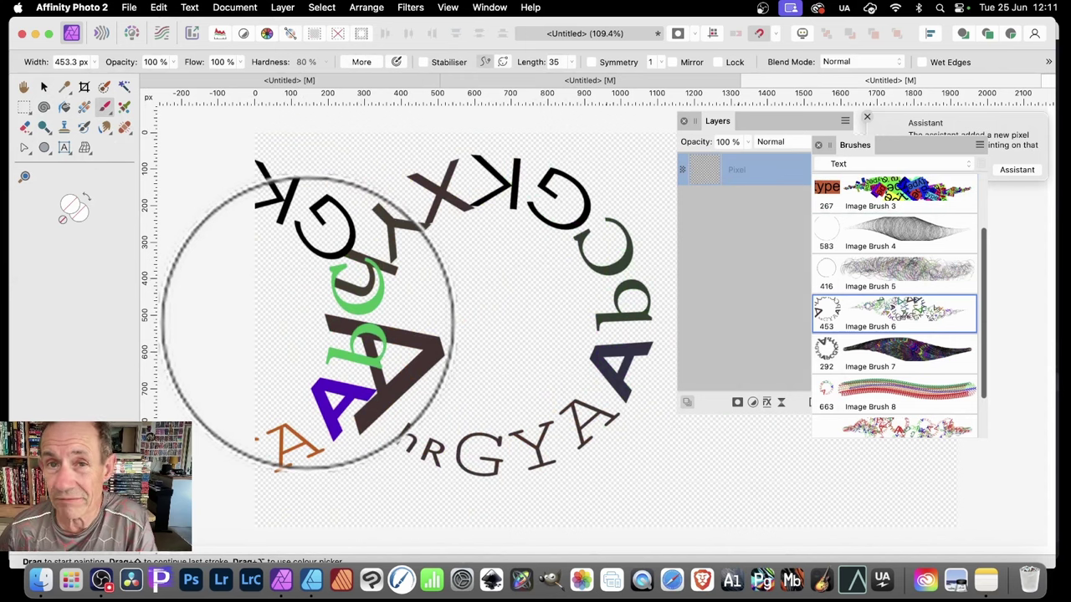
# - Export the letter circle as a PNG named 'circular' on the Desktop, then switch to the star document
pyautogui.click(130, 8)
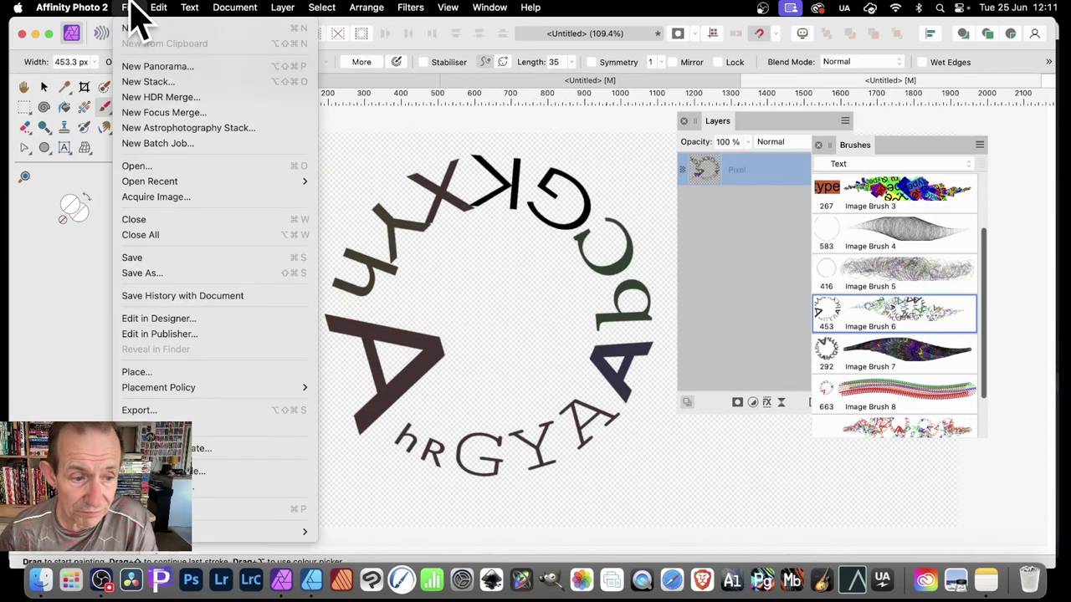
pyautogui.click(234, 410)
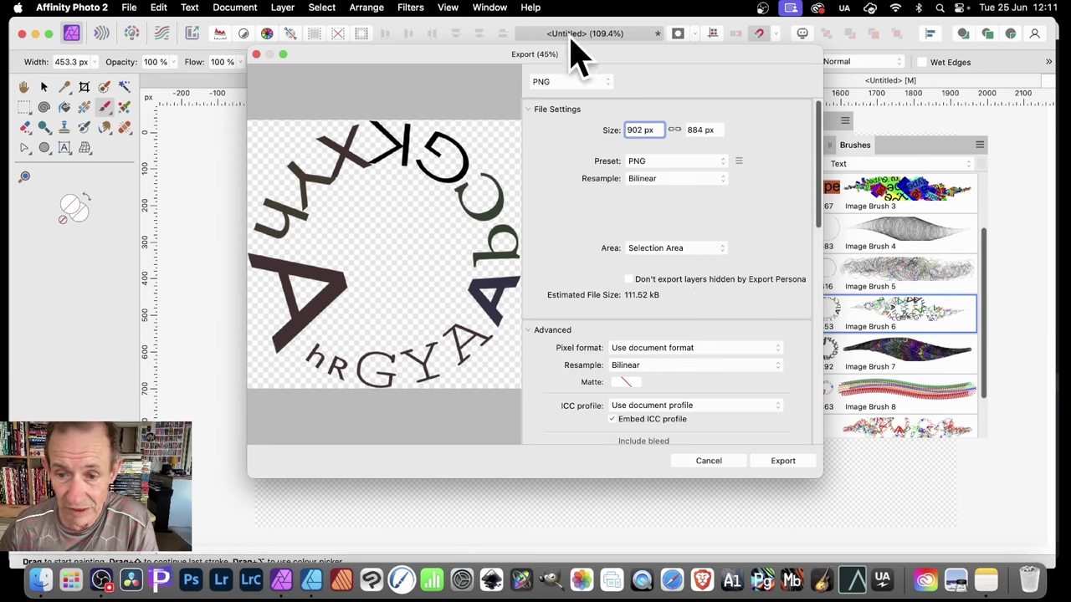
pyautogui.click(782, 461)
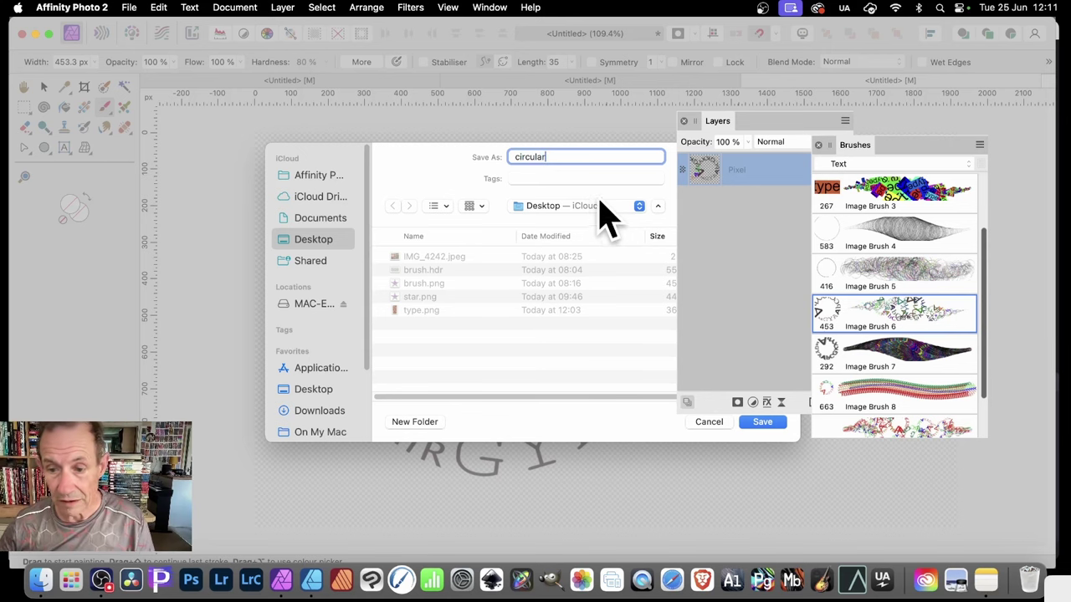
pyautogui.click(763, 422)
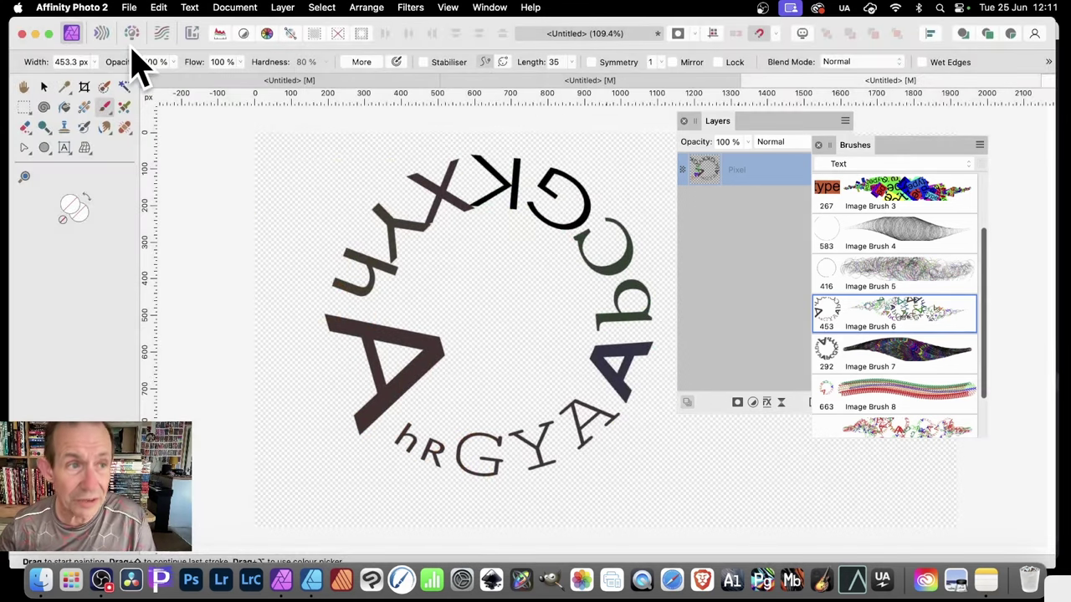
pyautogui.click(349, 83)
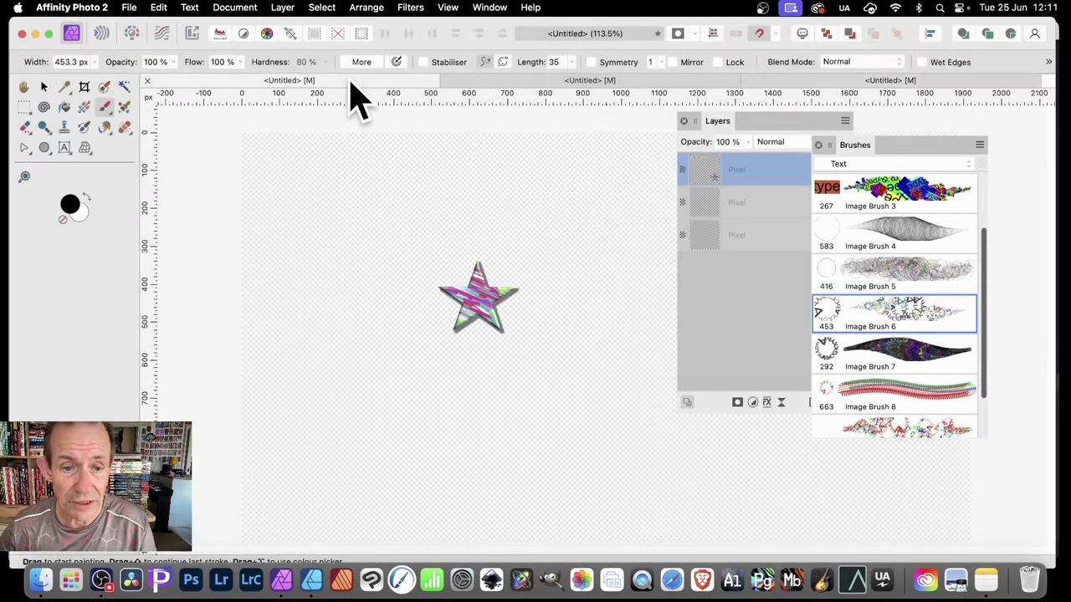
# - Delete the star layer and draw an S-shaped curve with the Pen tool
pyautogui.click(44, 86)
pyautogui.press('Delete')
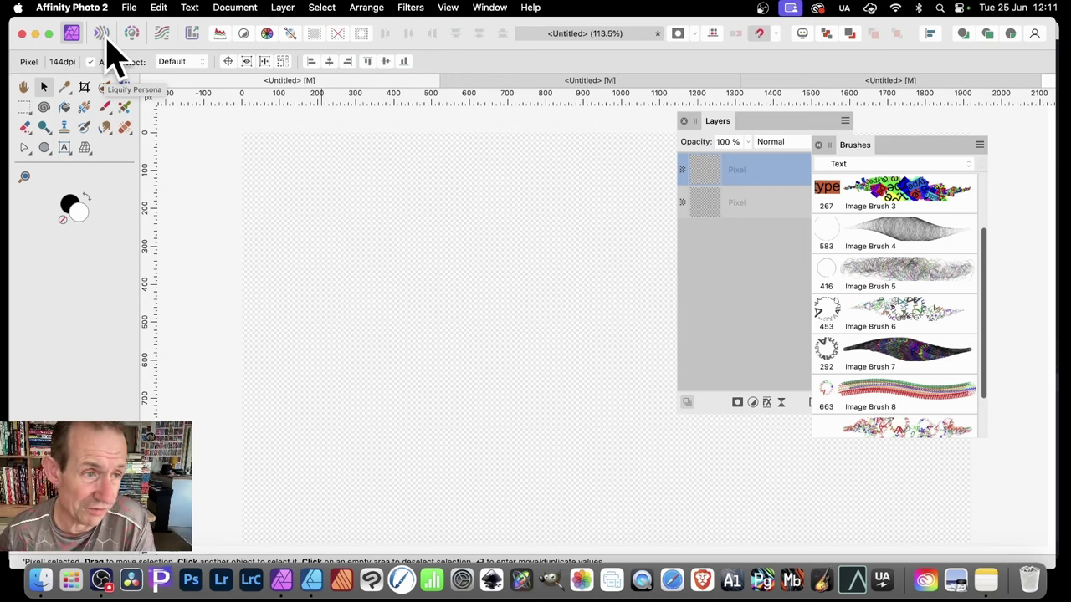
pyautogui.moveTo(30, 154); pyautogui.dragTo(98, 150)
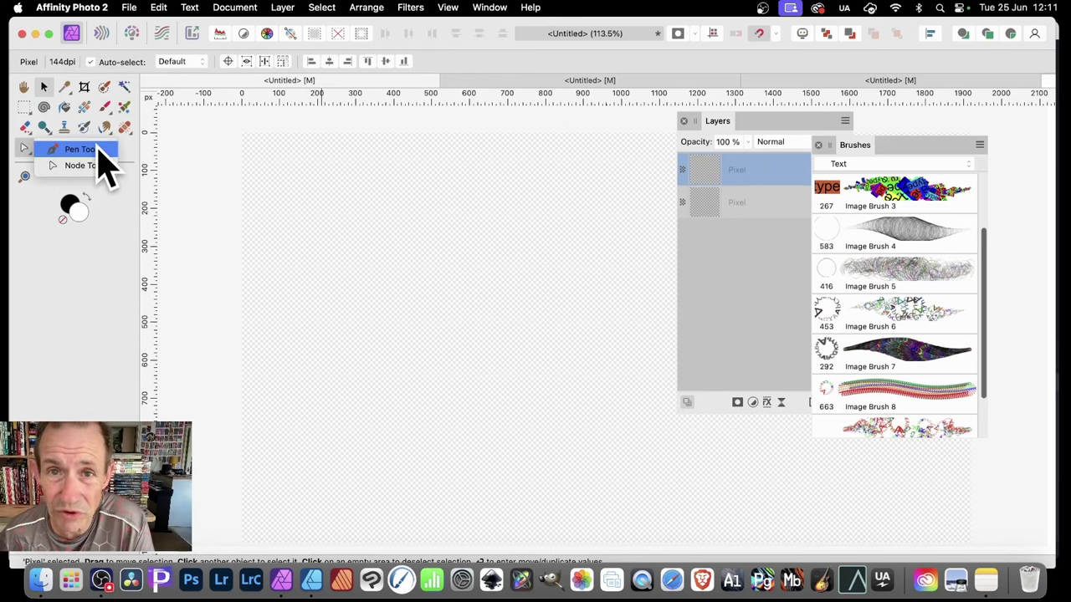
pyautogui.moveTo(98, 151); pyautogui.dragTo(98, 150)
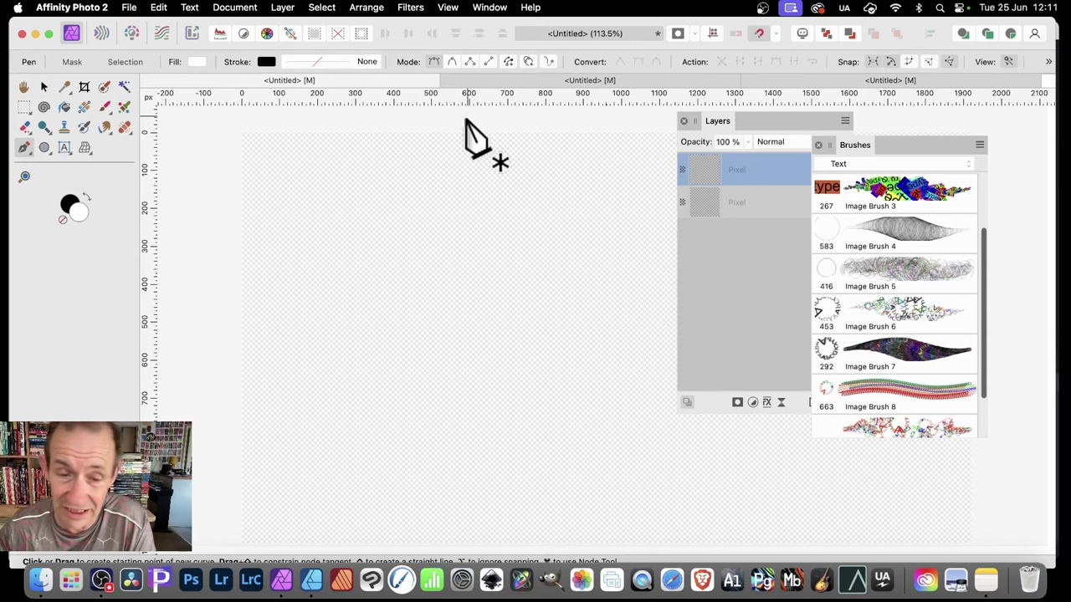
pyautogui.click(351, 214)
pyautogui.moveTo(428, 327); pyautogui.dragTo(502, 338)
pyautogui.moveTo(567, 265); pyautogui.dragTo(583, 228)
pyautogui.moveTo(609, 226); pyautogui.dragTo(613, 214)
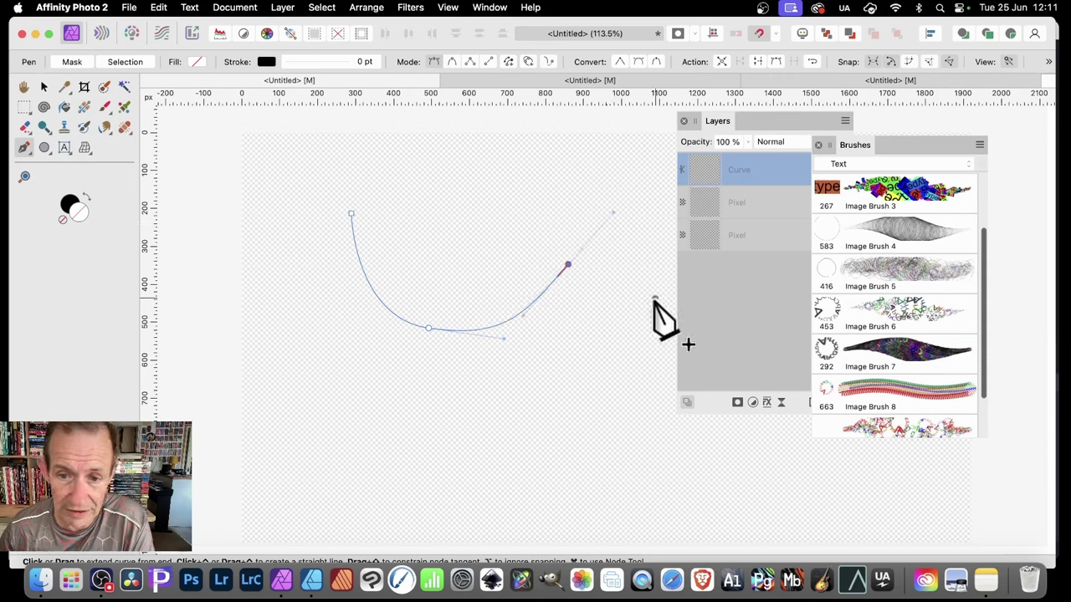
pyautogui.click(655, 296)
# - Set the curve's stroke width to 60 pt
pyautogui.click(46, 87)
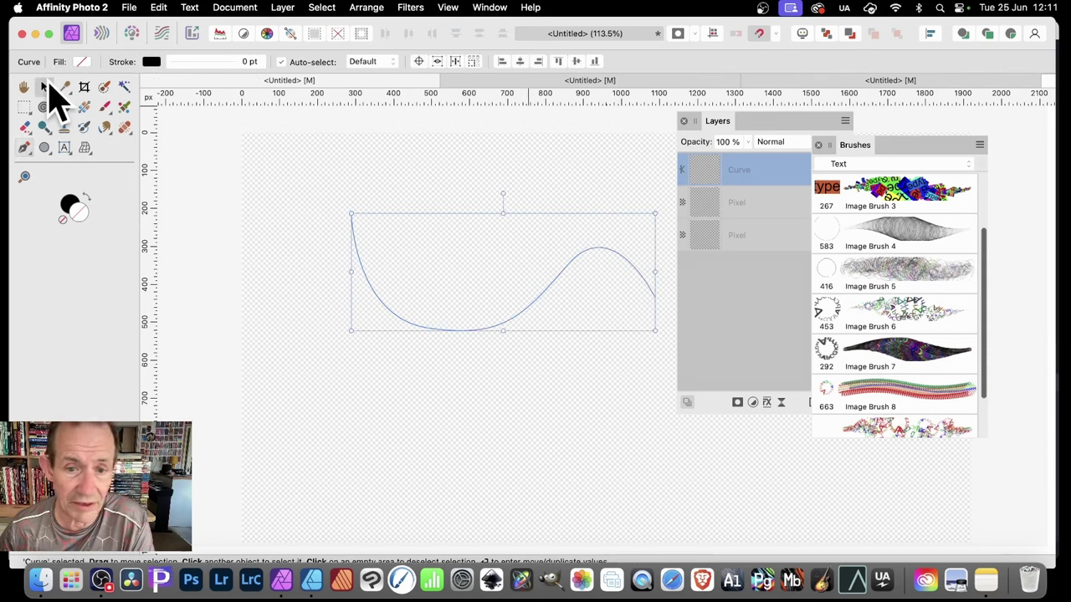
pyautogui.click(245, 63)
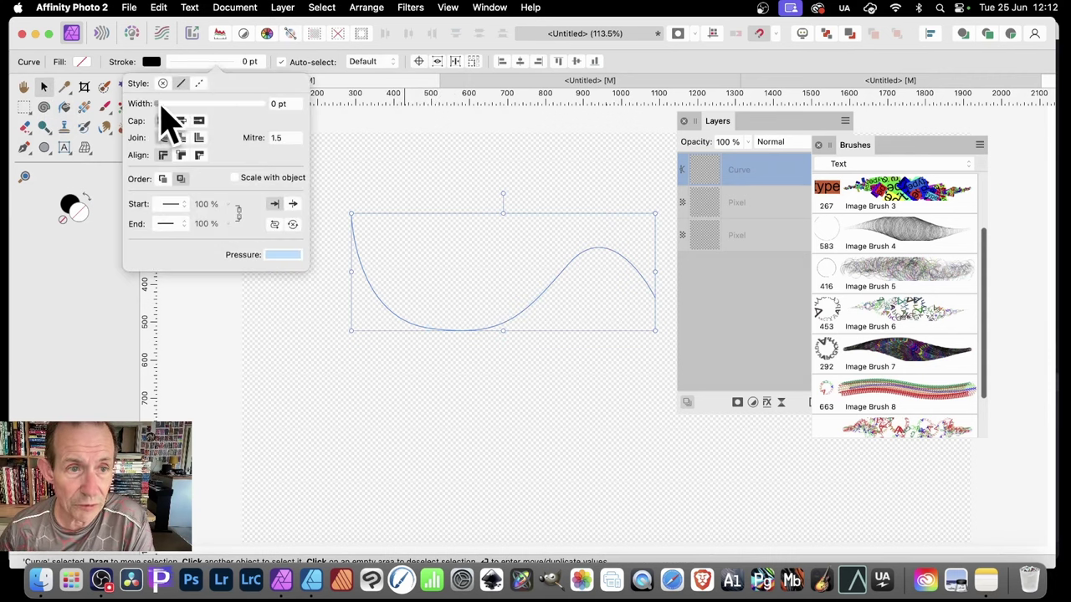
pyautogui.moveTo(163, 104)
pyautogui.mouseDown()
pyautogui.moveTo(270, 106)
pyautogui.moveTo(247, 107)
pyautogui.moveTo(256, 112)
pyautogui.mouseUp()
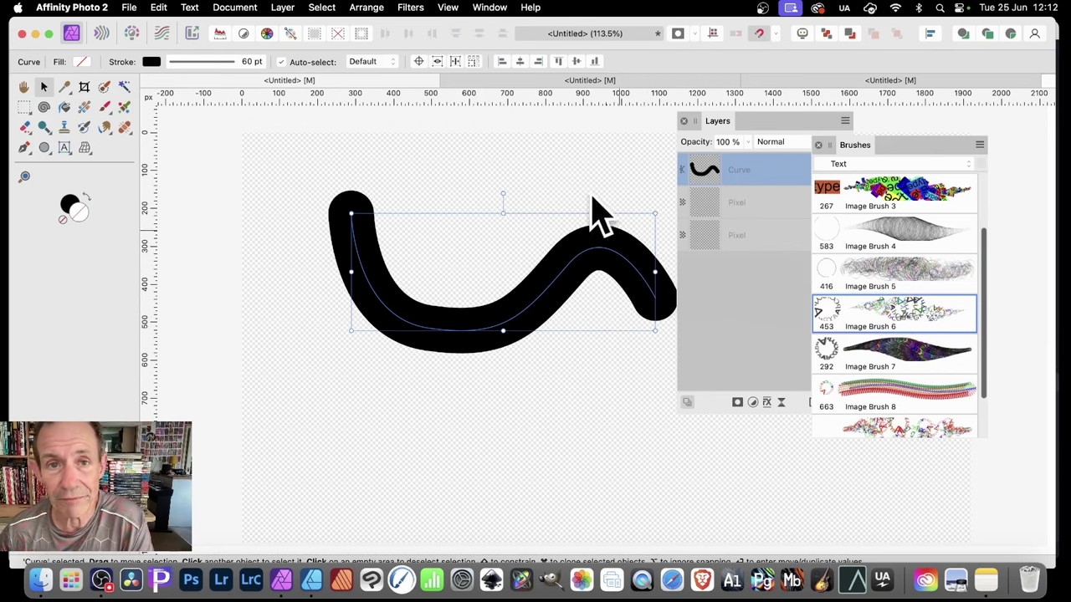
# - Open the document in Affinity Designer with Edit in Designer
pyautogui.click(132, 8)
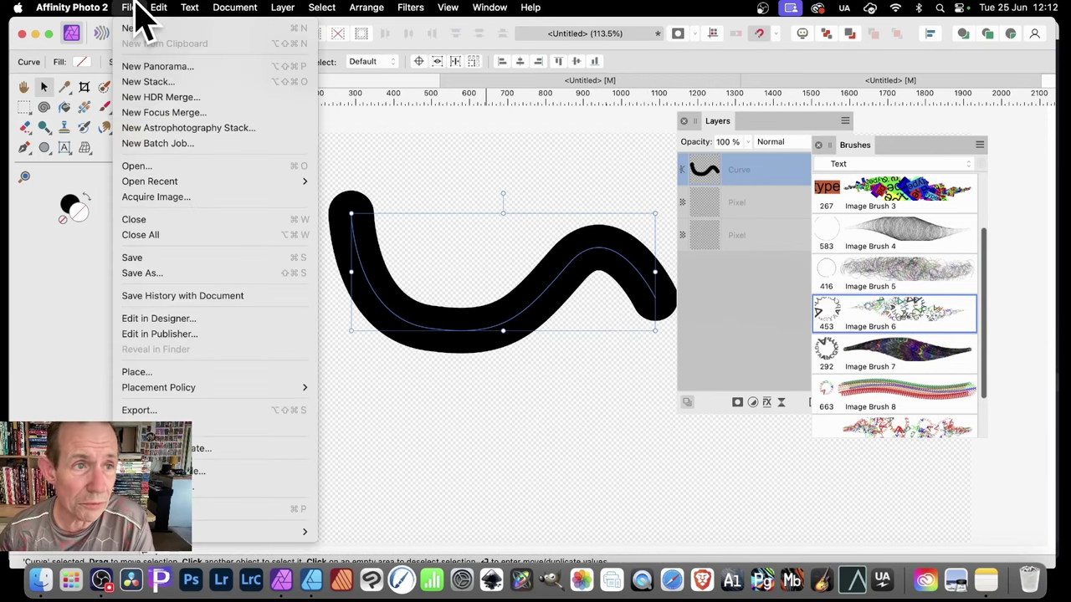
pyautogui.click(155, 320)
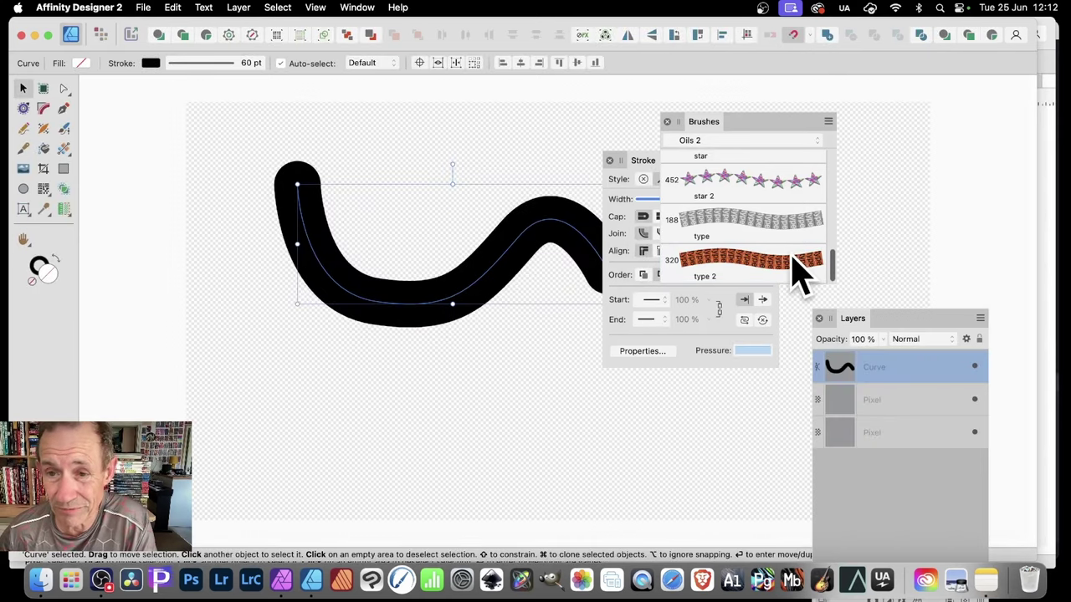
pyautogui.moveTo(707, 122); pyautogui.dragTo(814, 111)
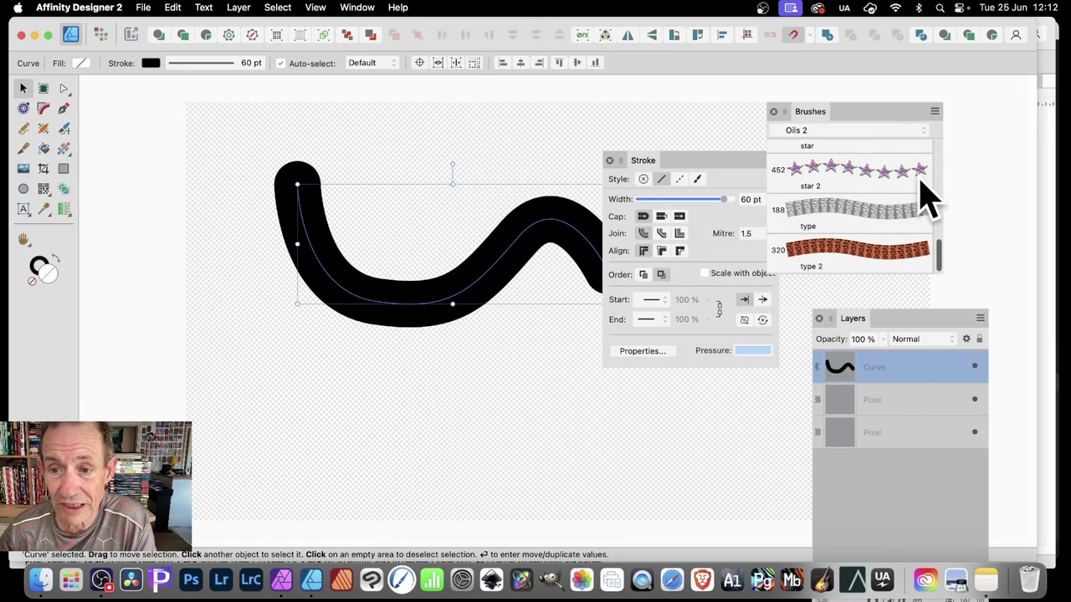
# - Try the star 2, star, brush 6 and brush 5 brushes, then stroke the curve with brush 4's letter rings
pyautogui.click(865, 190)
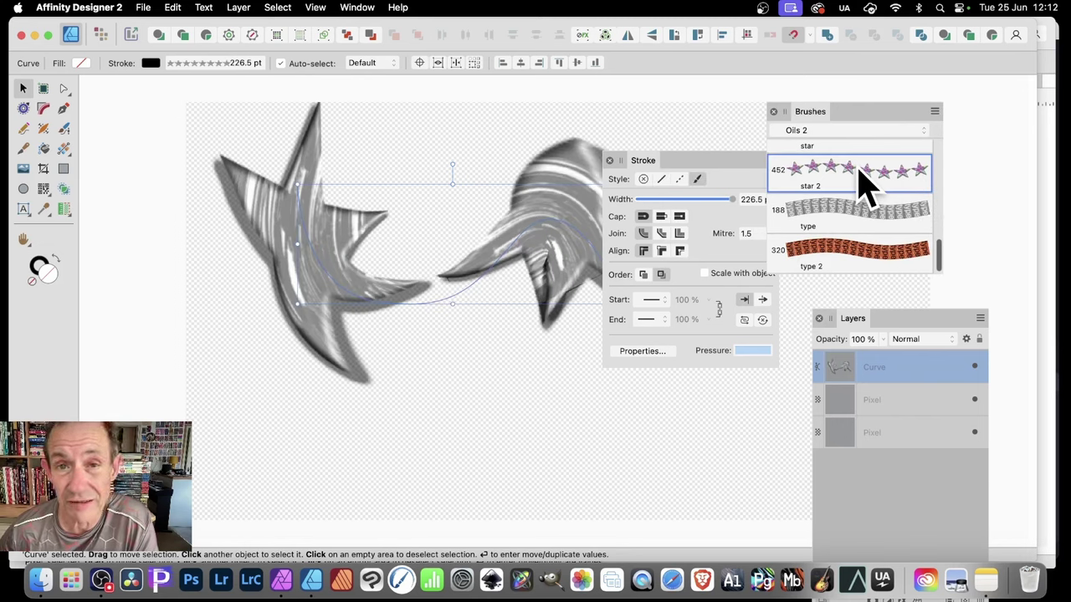
pyautogui.moveTo(940, 255); pyautogui.dragTo(940, 231)
pyautogui.click(849, 219)
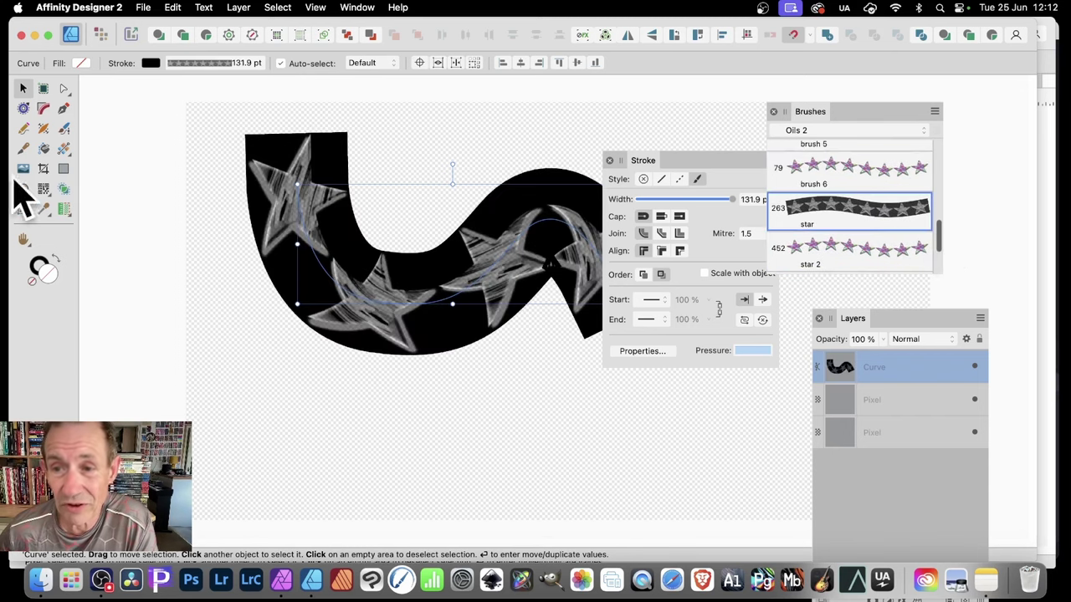
pyautogui.click(925, 171)
pyautogui.moveTo(939, 229); pyautogui.dragTo(939, 205)
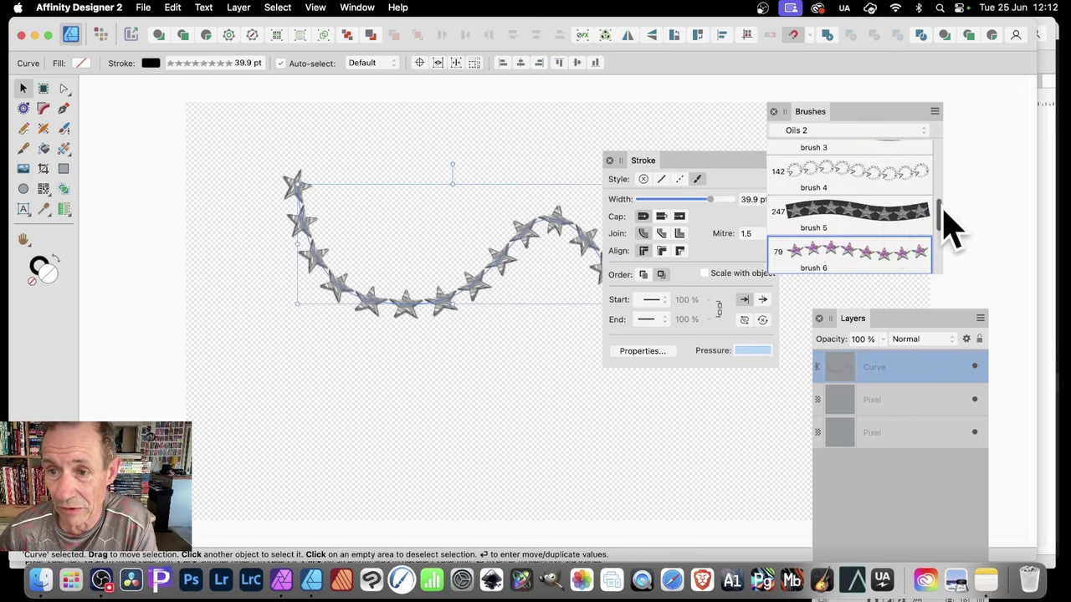
pyautogui.click(882, 214)
pyautogui.click(805, 167)
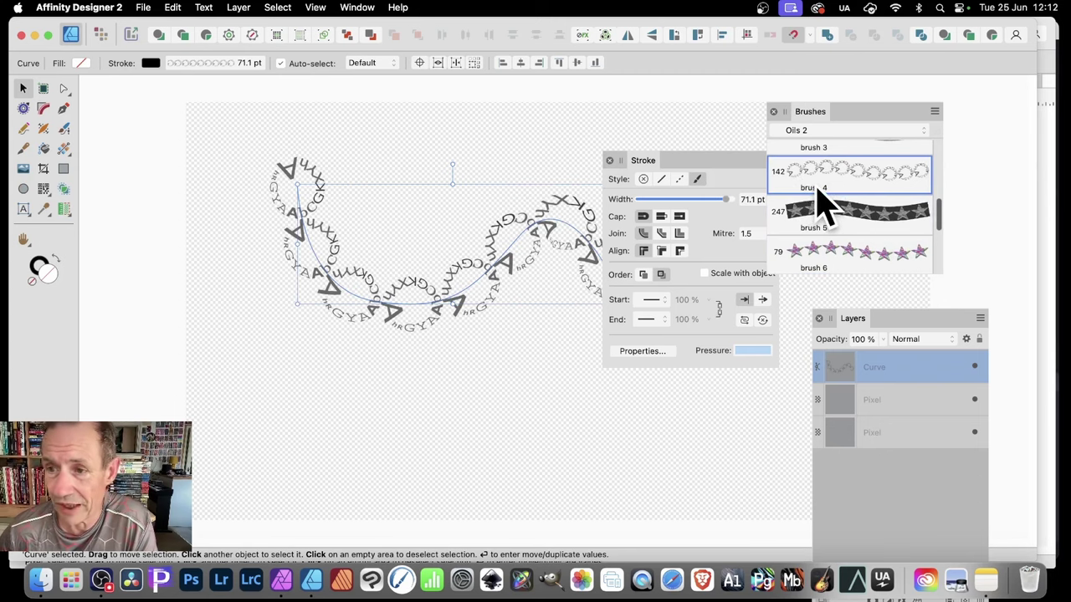
pyautogui.click(935, 112)
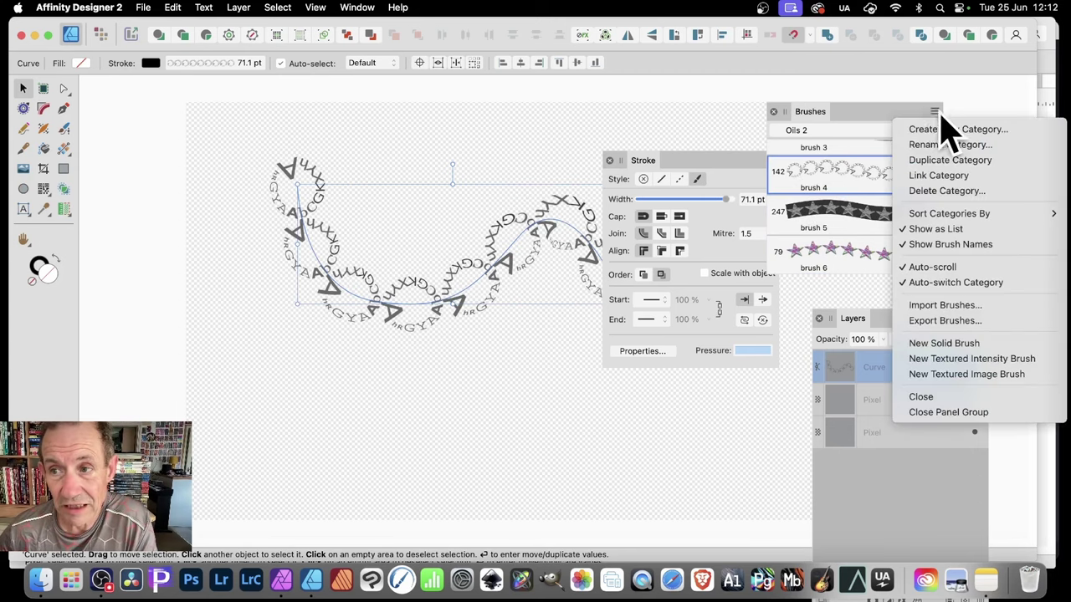
# - Create a new textured image brush from circular.png
pyautogui.click(945, 376)
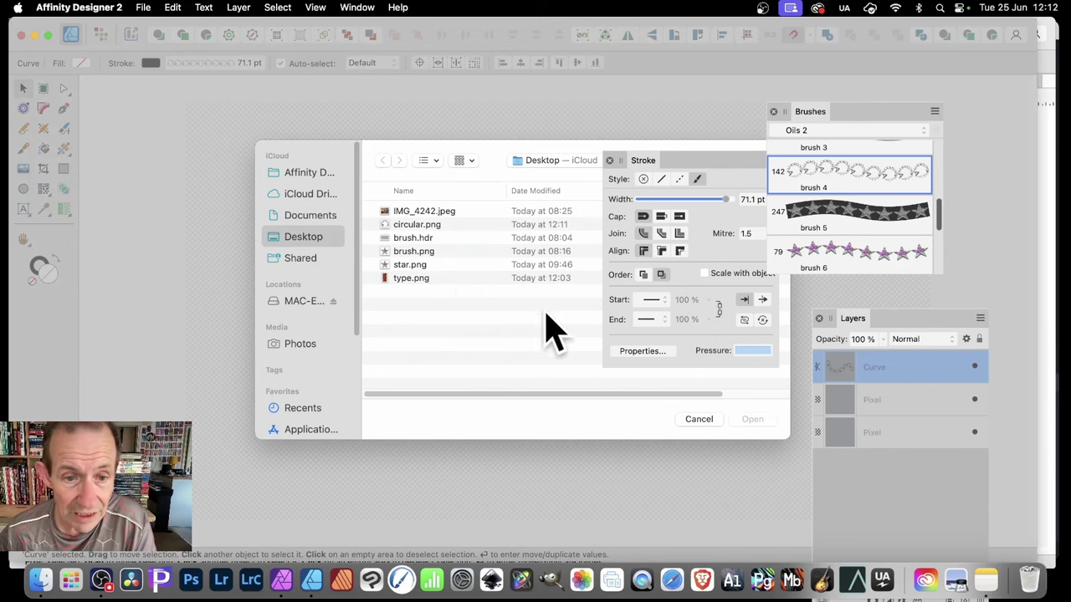
pyautogui.click(431, 224)
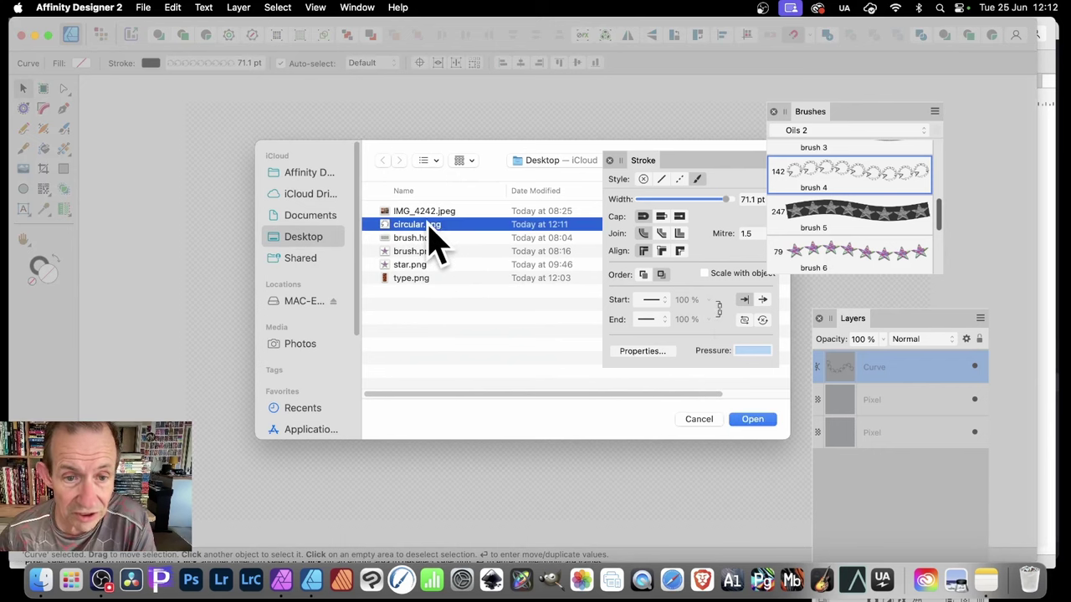
pyautogui.click(751, 420)
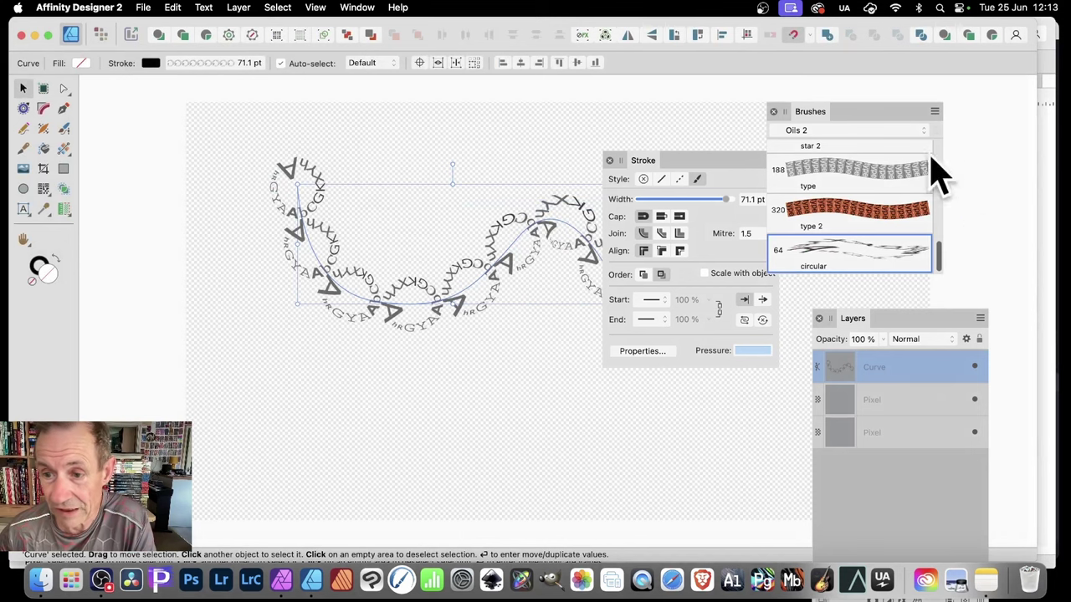
# - Apply the circular brush, adjust its head and tail offsets, and set it to repeat
pyautogui.doubleClick(870, 266)
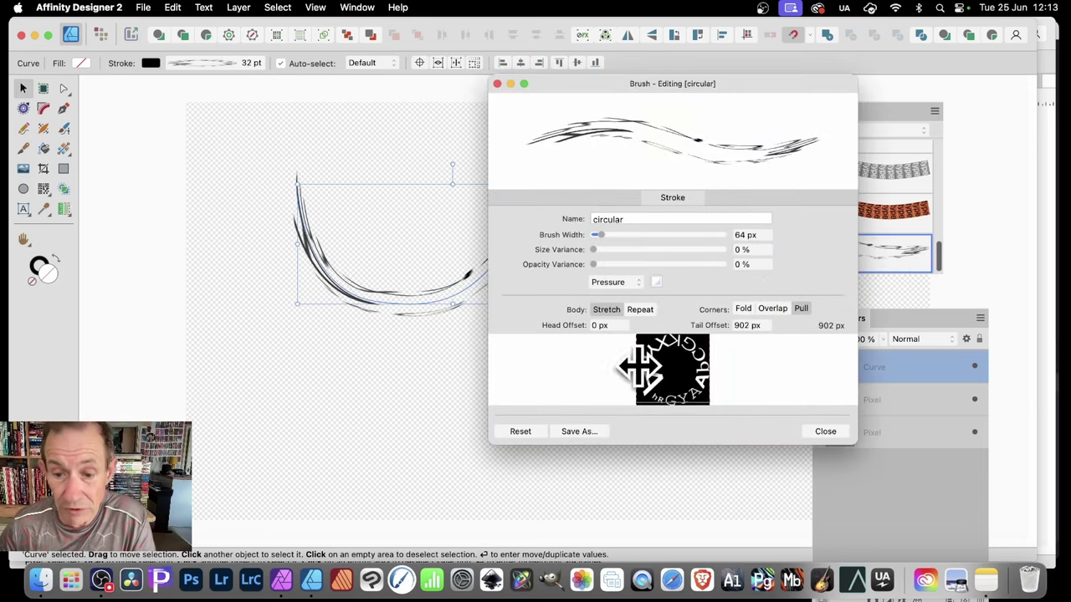
pyautogui.moveTo(634, 371); pyautogui.dragTo(715, 364)
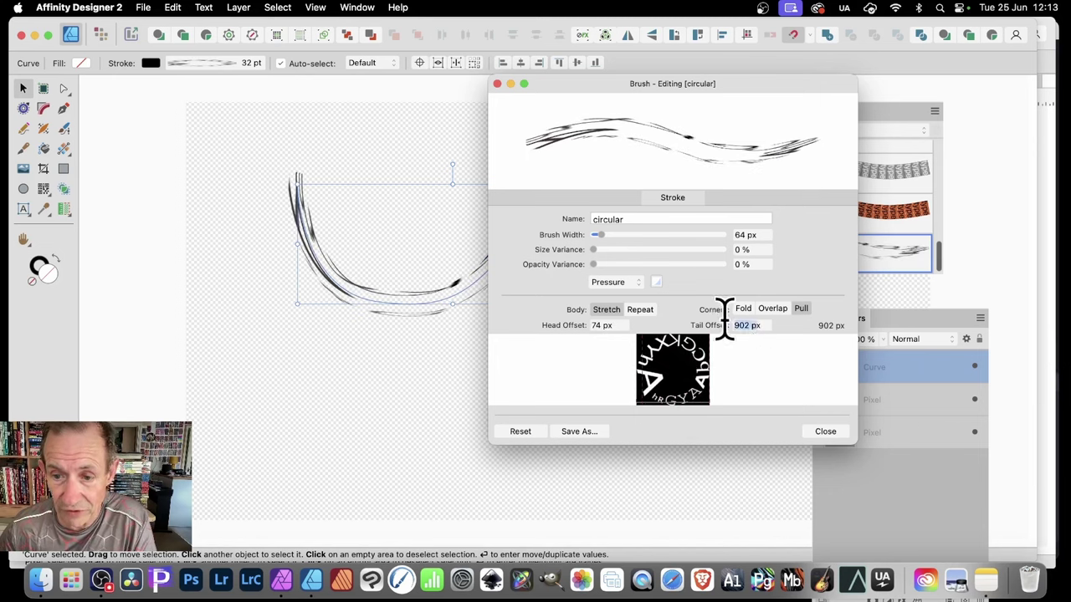
pyautogui.moveTo(686, 371)
pyautogui.mouseDown()
pyautogui.moveTo(708, 366)
pyautogui.moveTo(674, 362)
pyautogui.moveTo(734, 363)
pyautogui.moveTo(616, 363)
pyautogui.mouseUp()
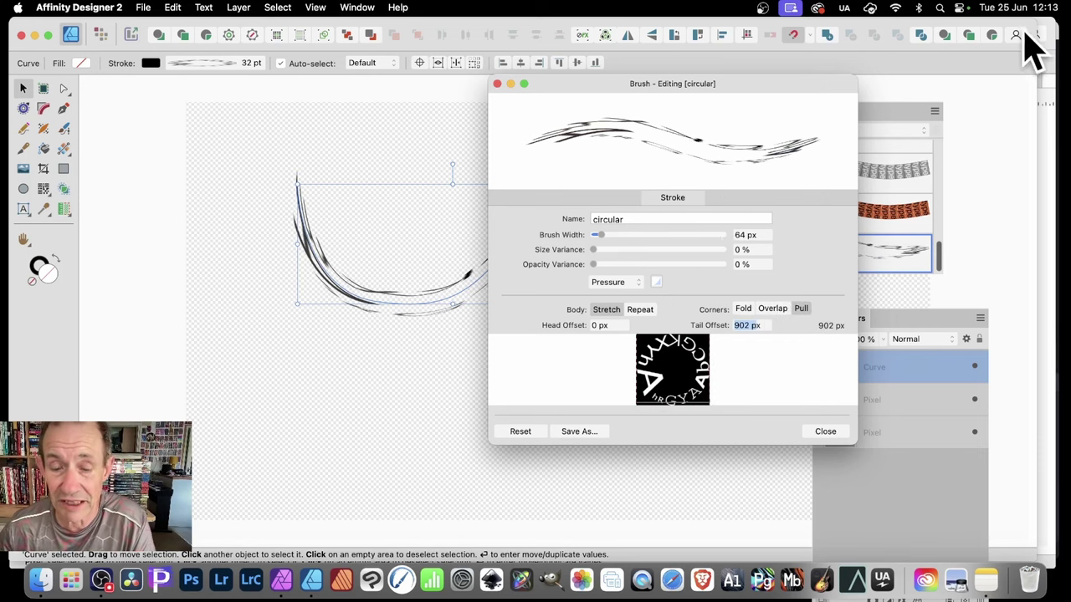
pyautogui.click(642, 312)
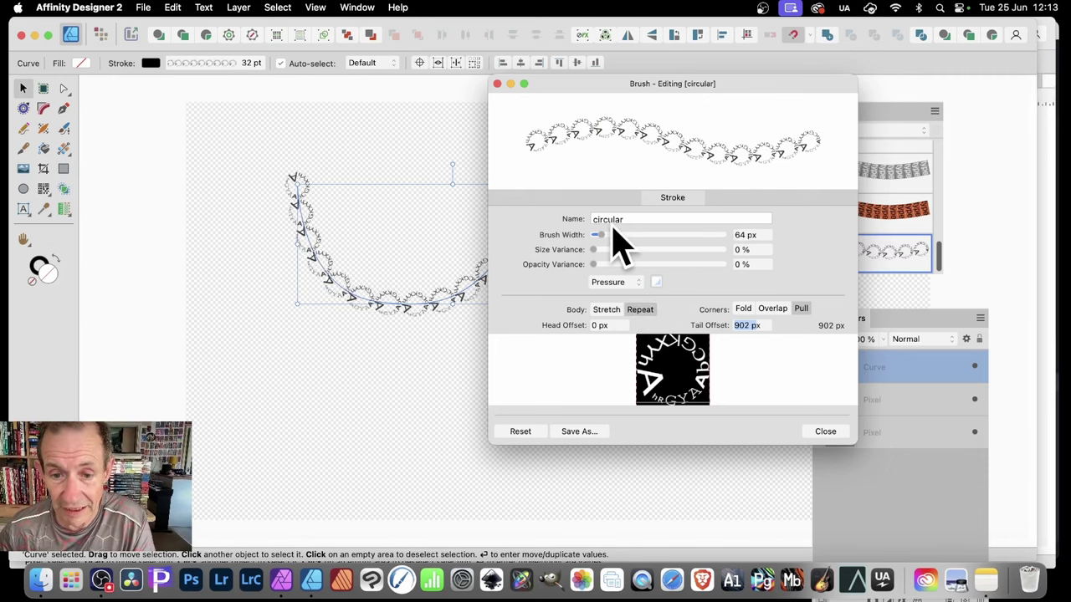
# - Set the circular brush width to 100.1 px with 0% size variance
pyautogui.moveTo(636, 83); pyautogui.dragTo(752, 84)
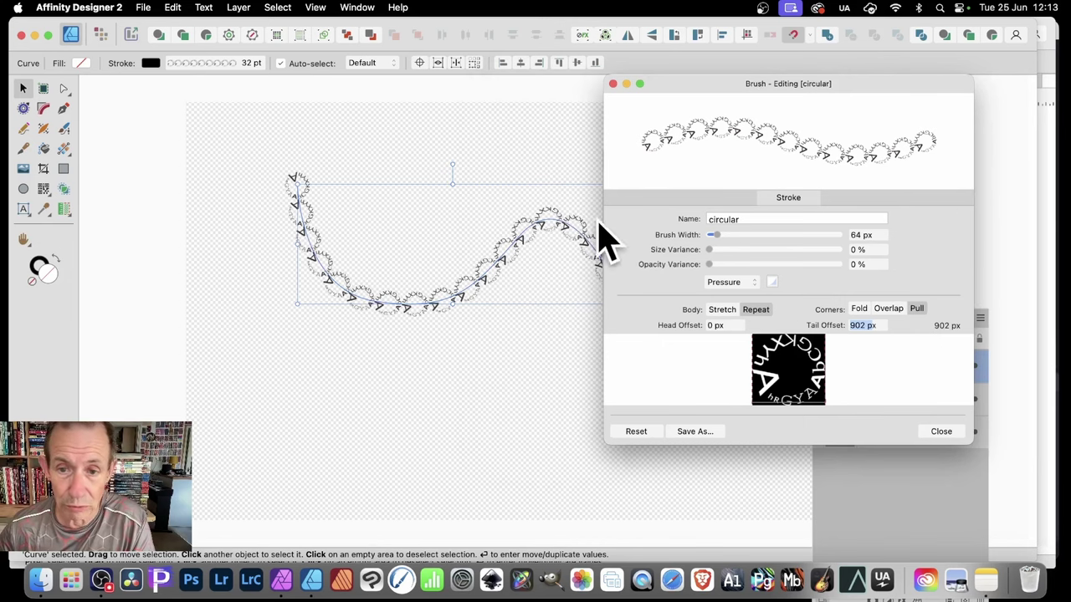
pyautogui.moveTo(758, 84); pyautogui.dragTo(601, 77)
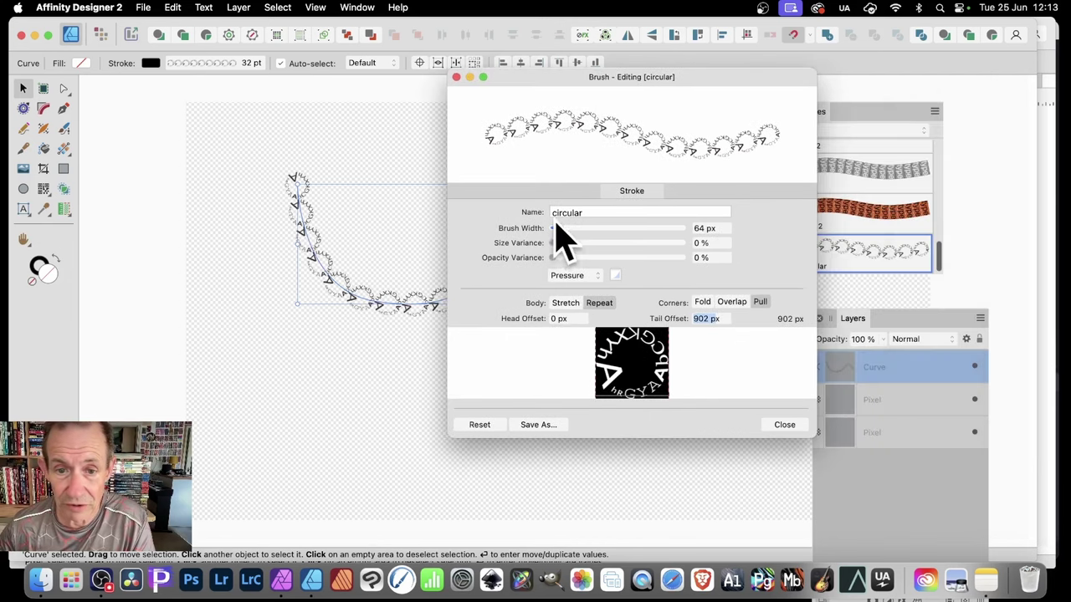
pyautogui.moveTo(562, 235); pyautogui.dragTo(570, 235)
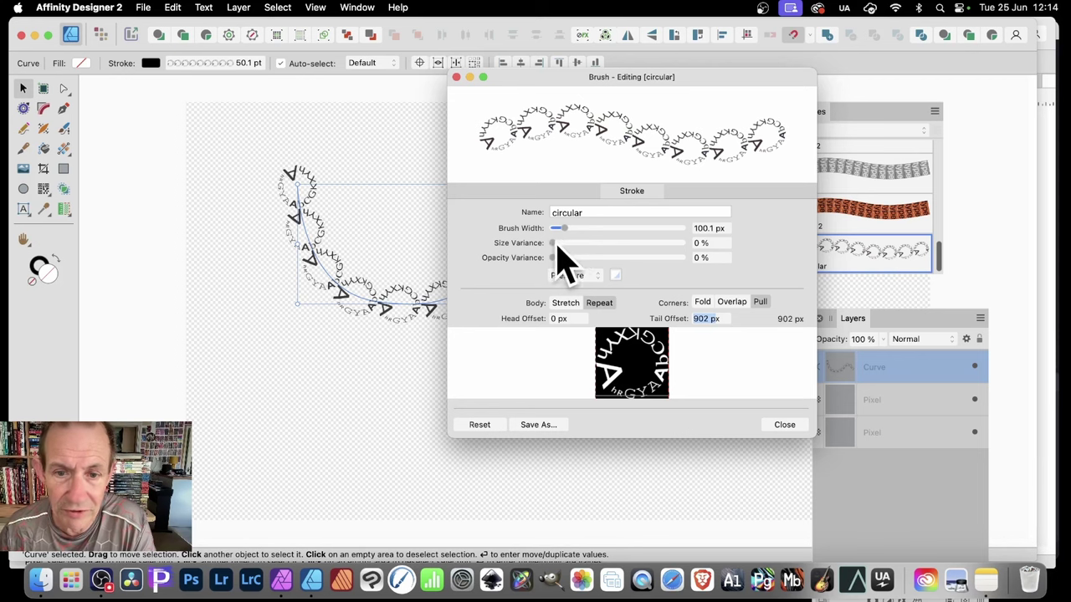
pyautogui.moveTo(557, 245)
pyautogui.mouseDown()
pyautogui.moveTo(683, 242)
pyautogui.moveTo(555, 247)
pyautogui.mouseUp()
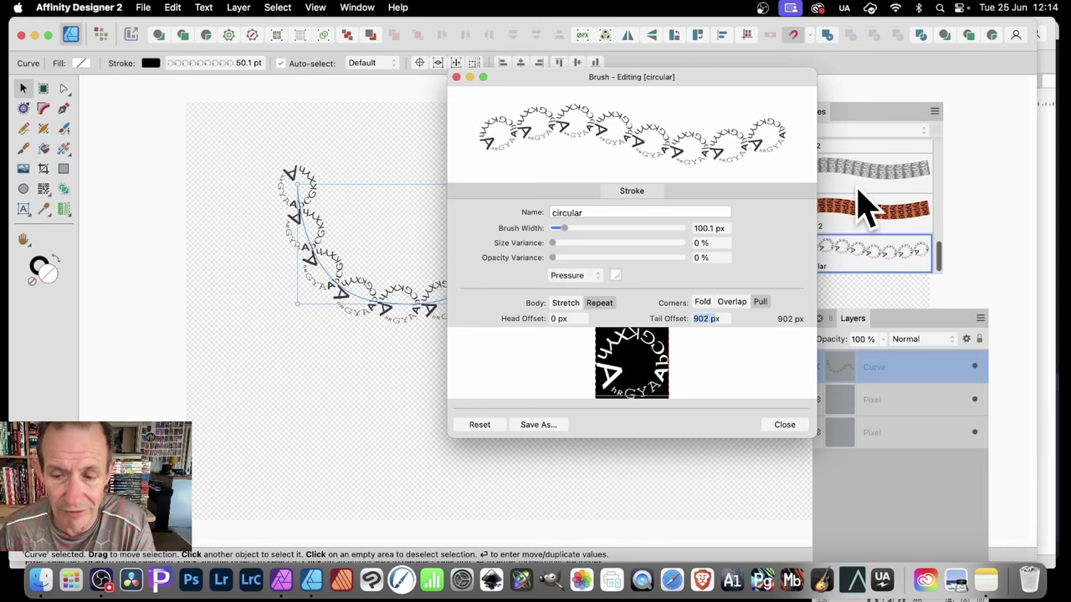
# - Set the stroke to 31 pt with Scale with object on, then stretch the curve wider and flatter
pyautogui.click(785, 426)
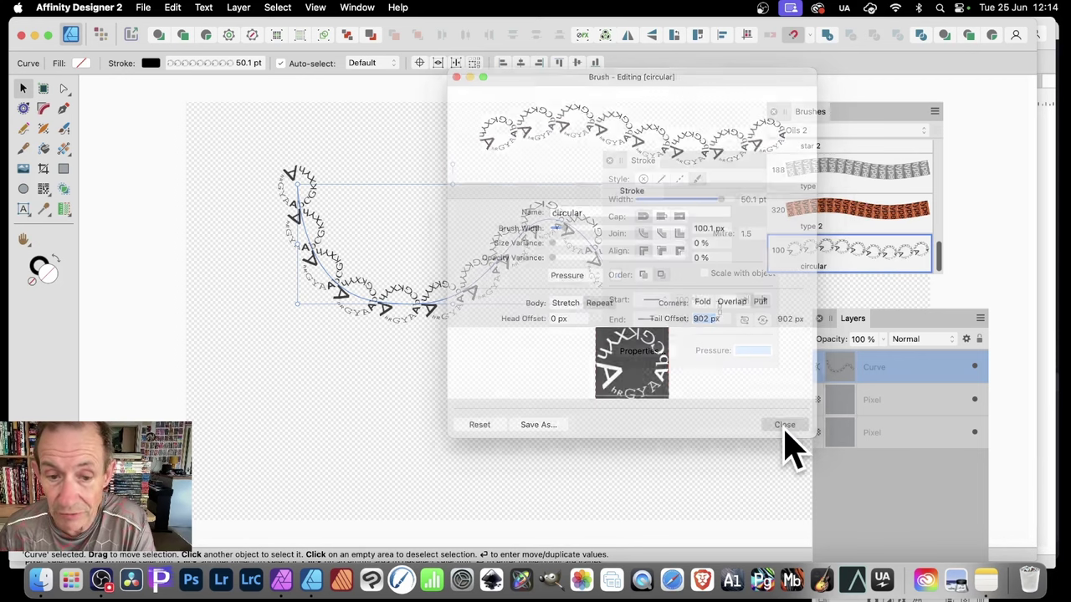
pyautogui.moveTo(638, 162); pyautogui.dragTo(663, 247)
pyautogui.moveTo(743, 282); pyautogui.dragTo(808, 328)
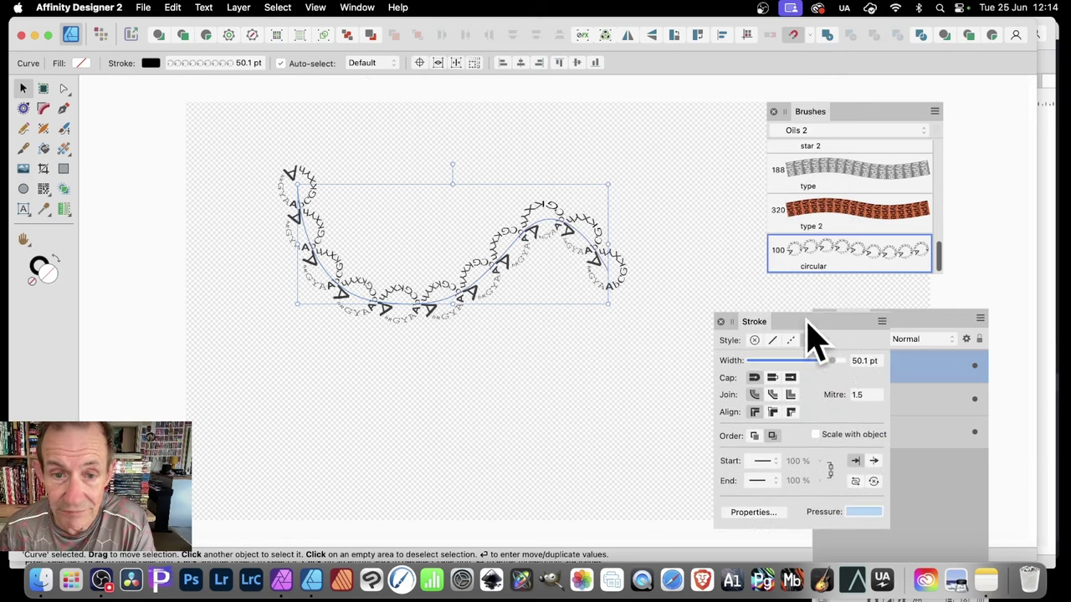
pyautogui.click(226, 65)
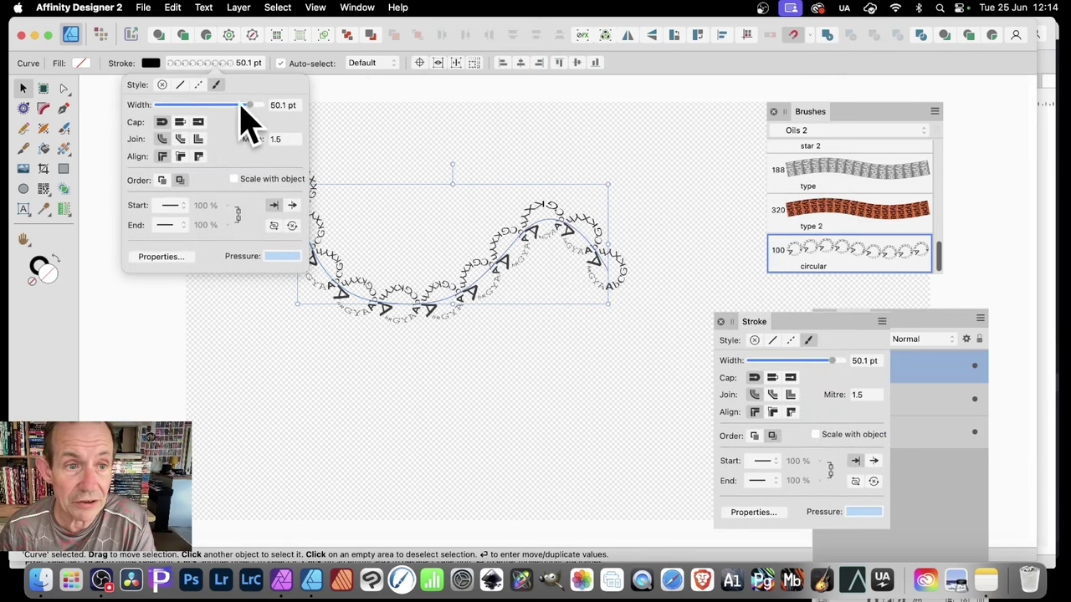
pyautogui.moveTo(241, 106)
pyautogui.mouseDown()
pyautogui.moveTo(266, 109)
pyautogui.moveTo(228, 108)
pyautogui.mouseUp()
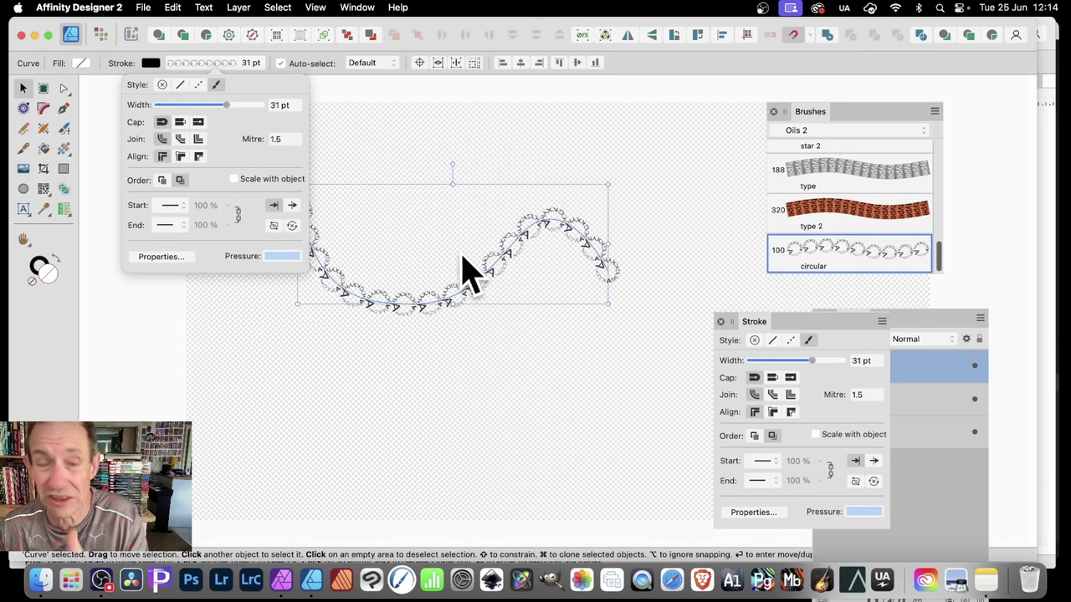
pyautogui.click(233, 179)
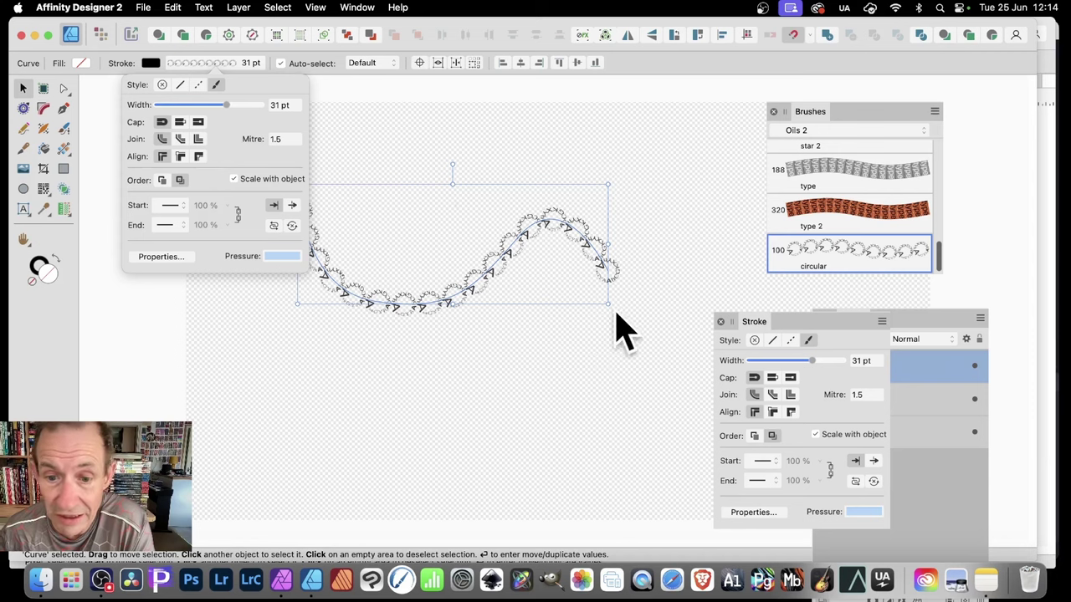
pyautogui.moveTo(607, 303)
pyautogui.mouseDown()
pyautogui.moveTo(520, 281)
pyautogui.moveTo(453, 235)
pyautogui.moveTo(385, 215)
pyautogui.moveTo(765, 390)
pyautogui.moveTo(795, 359)
pyautogui.moveTo(738, 325)
pyautogui.moveTo(662, 311)
pyautogui.moveTo(680, 283)
pyautogui.mouseUp()
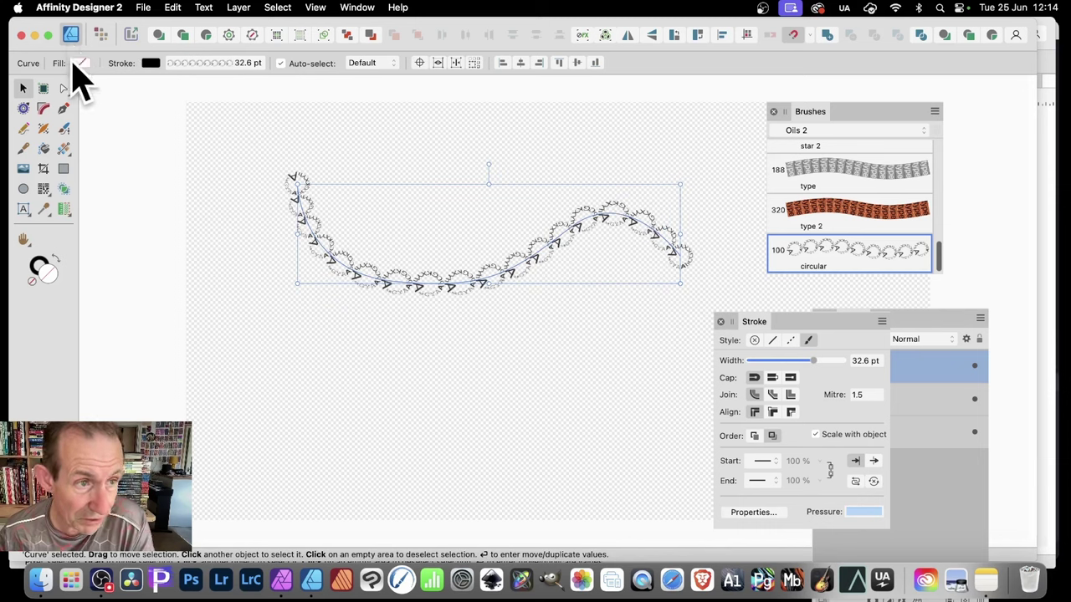
# - Use the Node tool to bend the curve into a zigzag with a deep V, upper-right hook and tall left peak
pyautogui.moveTo(65, 90); pyautogui.dragTo(167, 92)
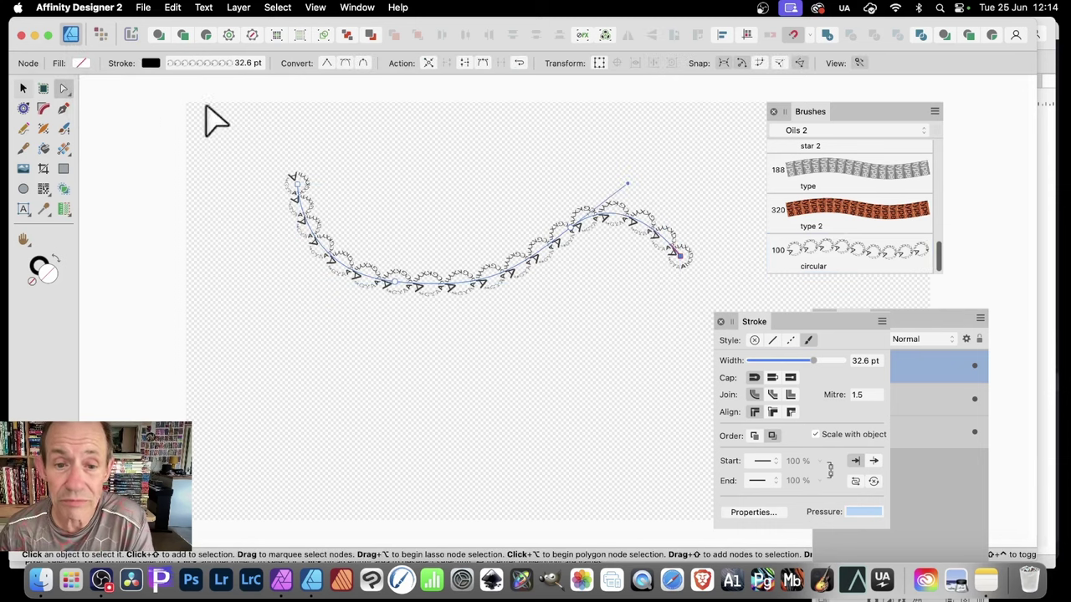
pyautogui.click(467, 289)
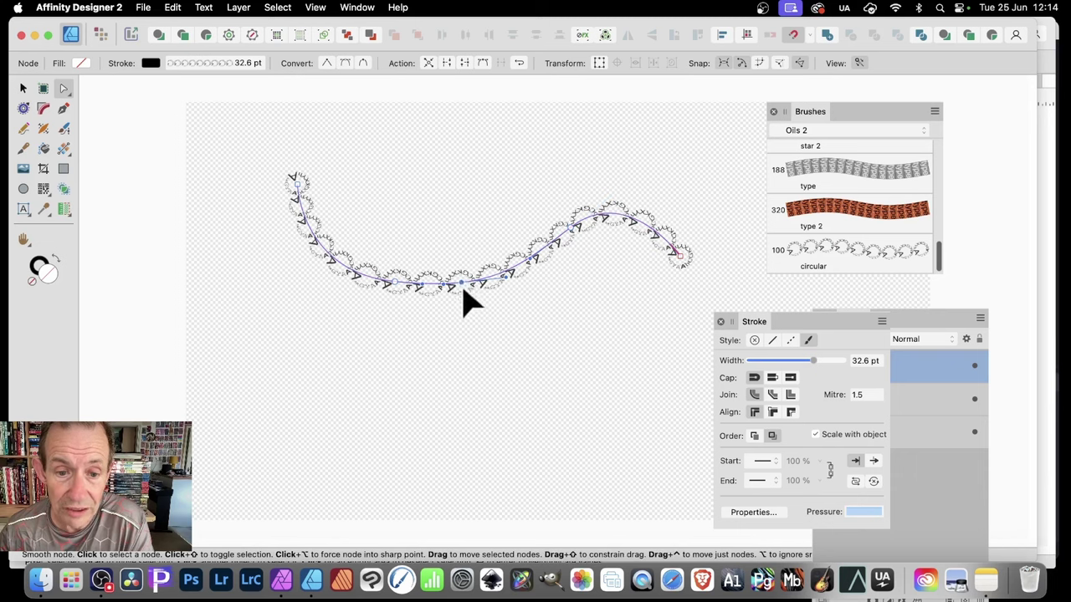
pyautogui.moveTo(464, 290)
pyautogui.mouseDown()
pyautogui.moveTo(456, 399)
pyautogui.moveTo(473, 460)
pyautogui.moveTo(513, 479)
pyautogui.mouseUp()
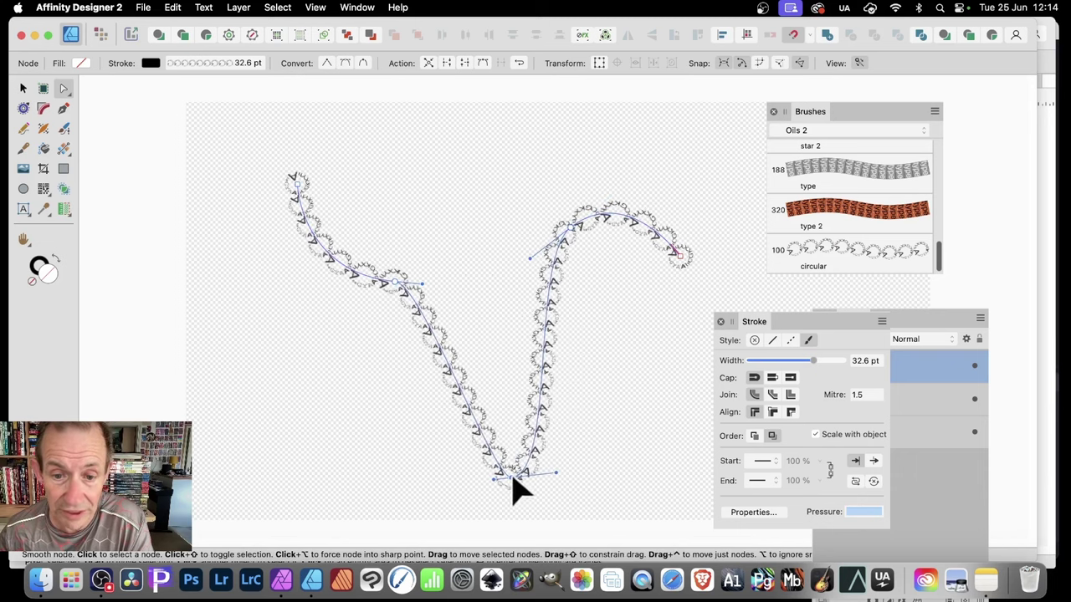
pyautogui.moveTo(545, 311); pyautogui.dragTo(600, 373)
pyautogui.moveTo(619, 224); pyautogui.dragTo(679, 162)
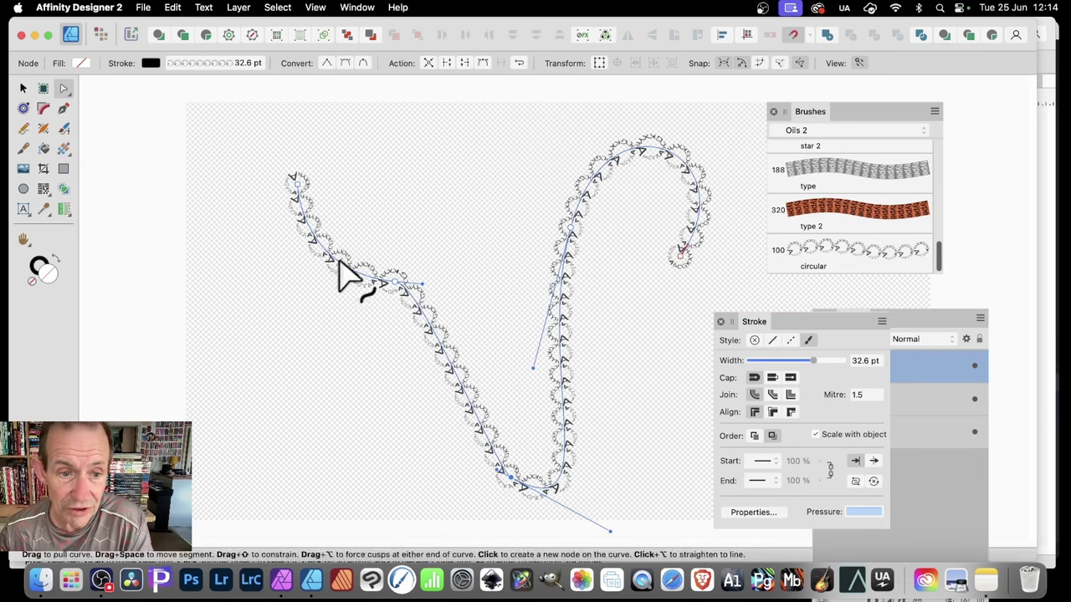
pyautogui.moveTo(339, 266); pyautogui.dragTo(279, 359)
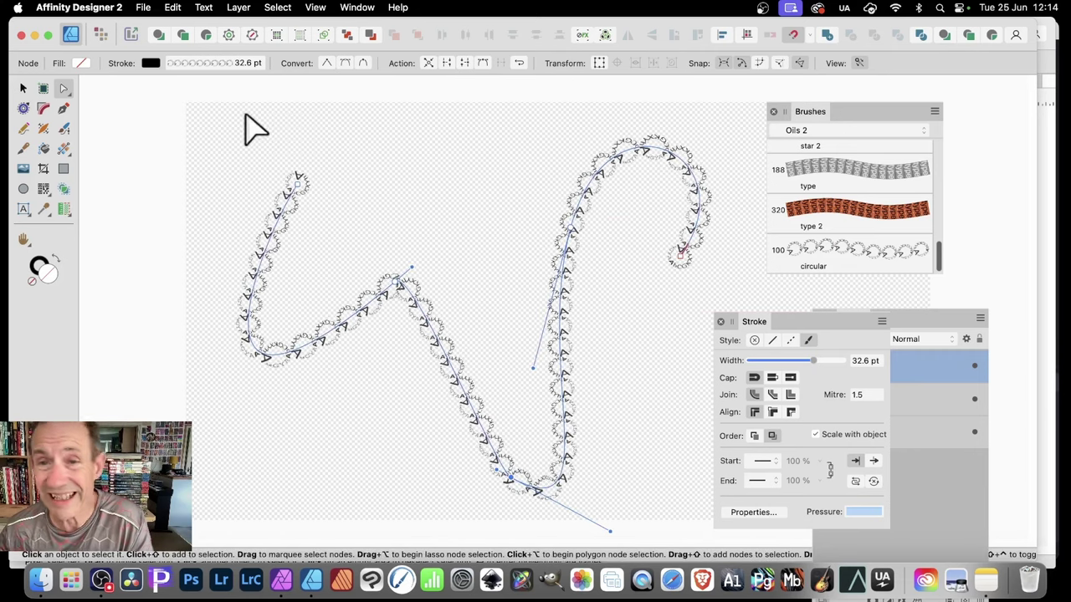
pyautogui.moveTo(259, 269); pyautogui.dragTo(408, 121)
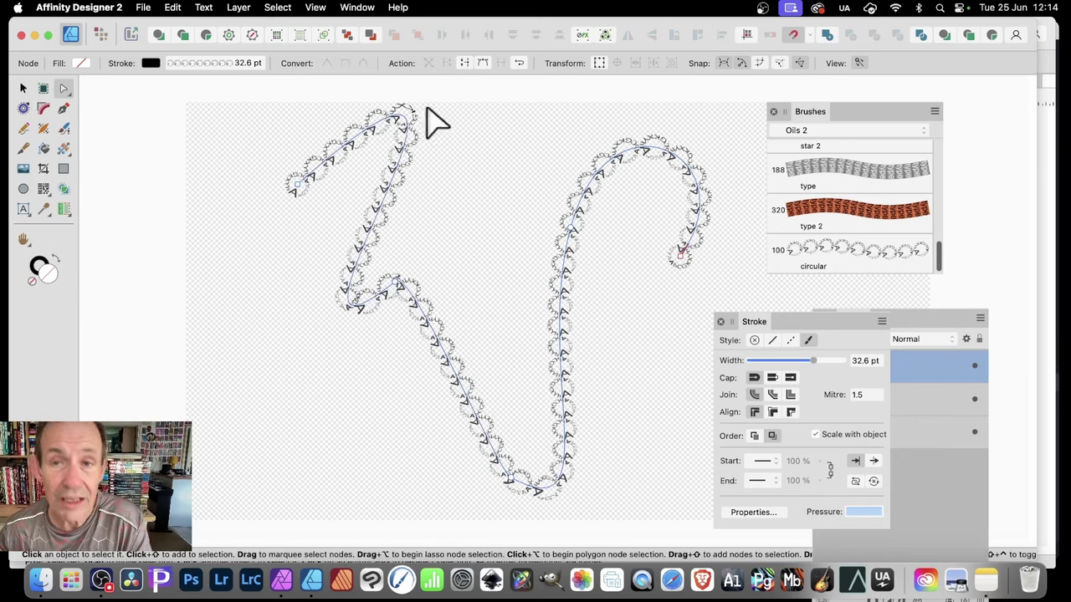
# - Send the document to Affinity Photo, shift the curve about 110 px left, and open Move / Duplicate
pyautogui.click(144, 8)
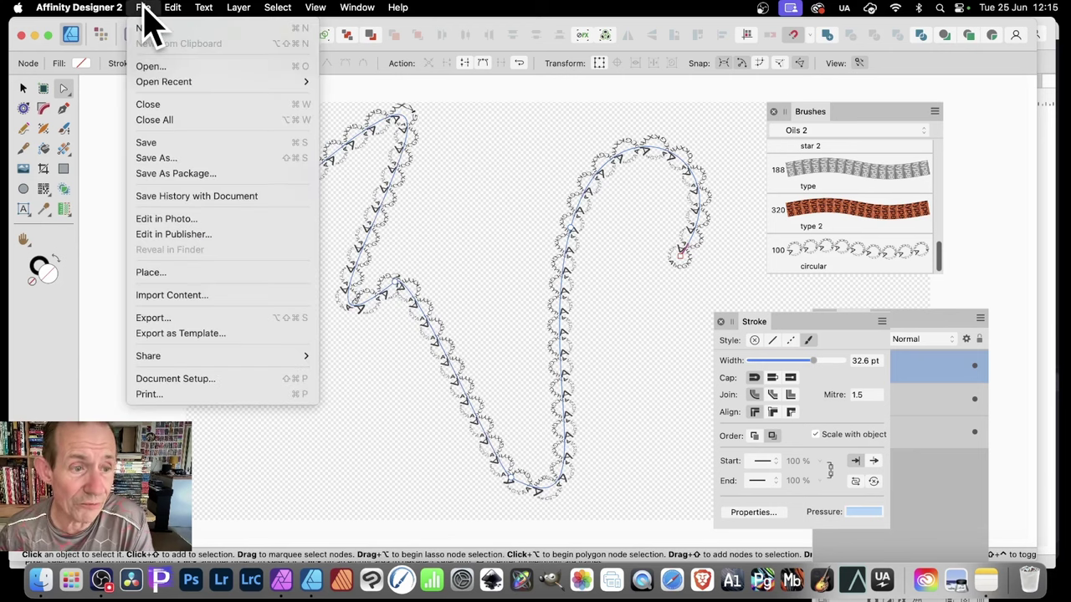
pyautogui.click(202, 220)
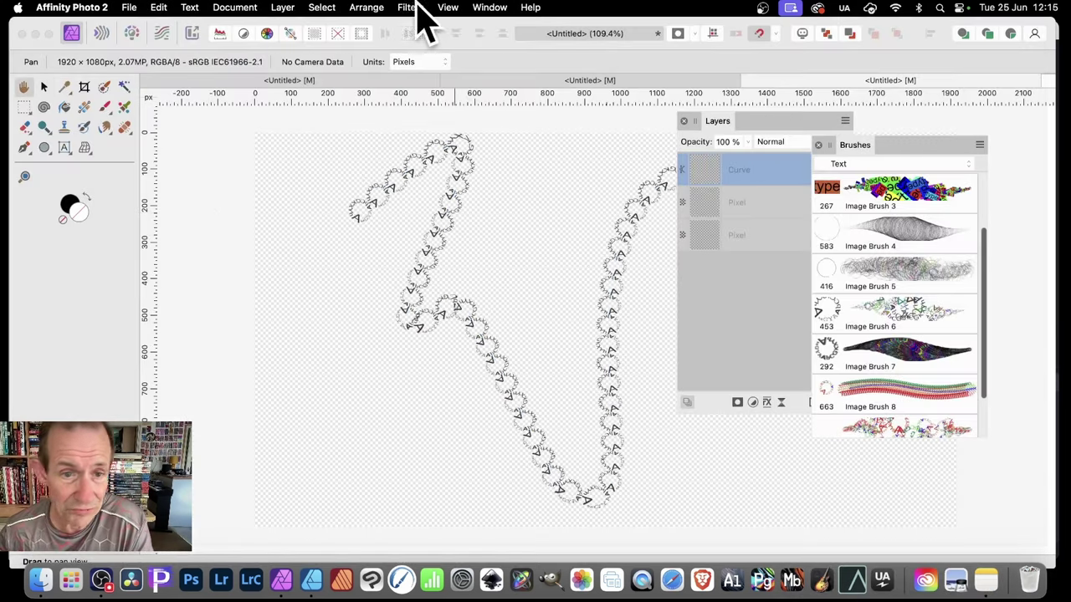
pyautogui.click(44, 86)
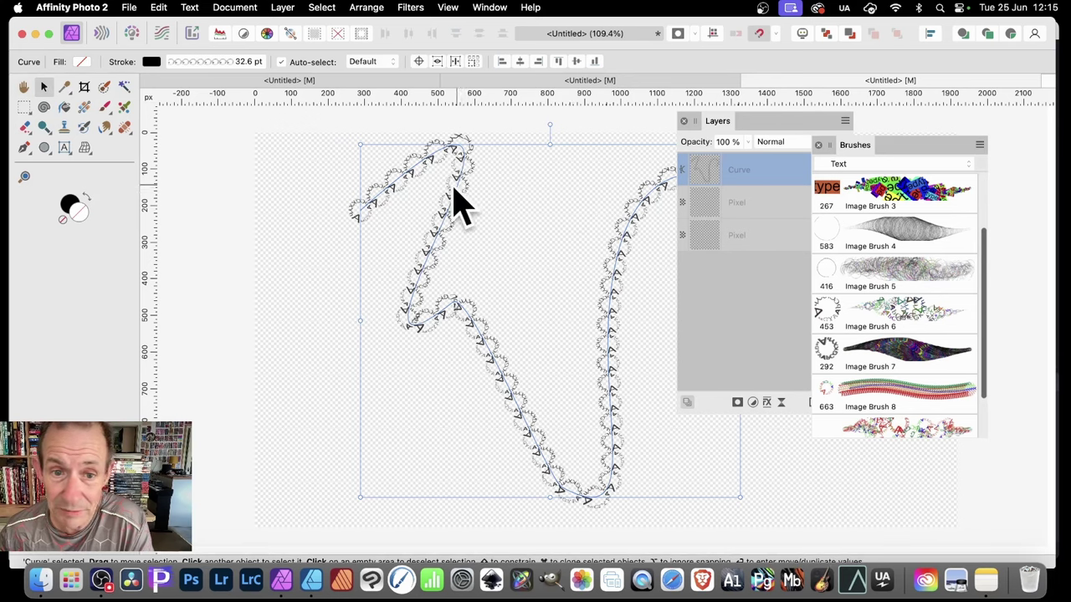
pyautogui.moveTo(454, 203); pyautogui.dragTo(361, 185)
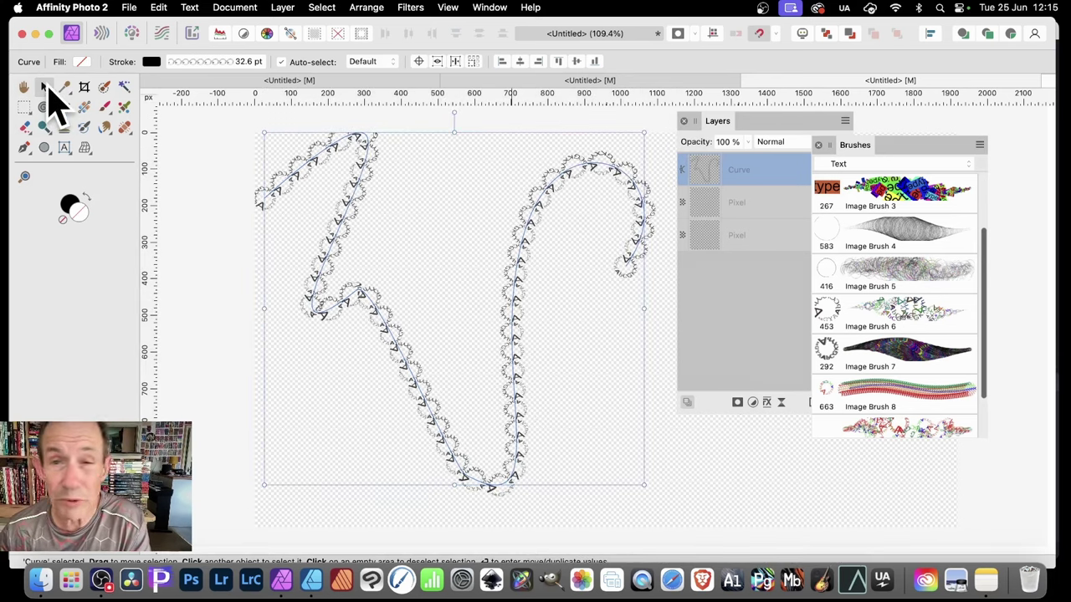
pyautogui.press('Return')
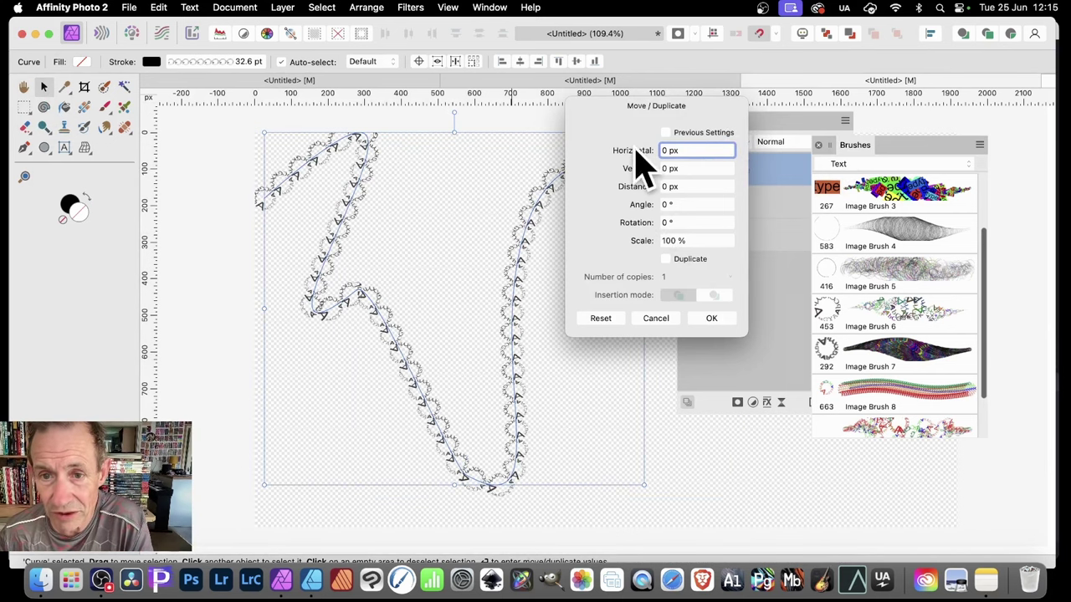
# - Create 17 duplicates, each offset 2 px horizontally and rotated 7°
pyautogui.click(666, 259)
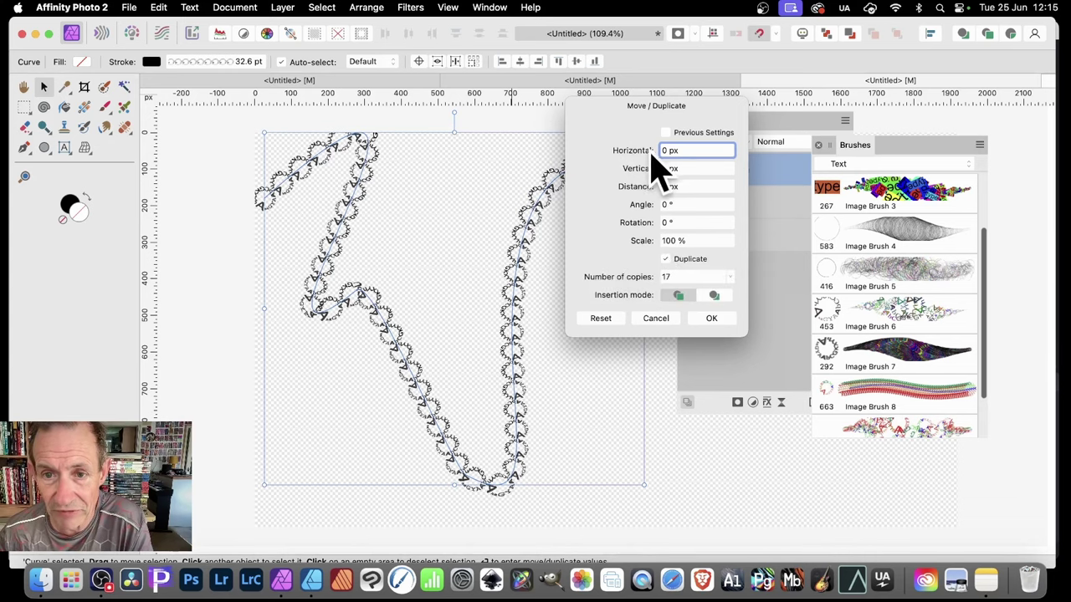
pyautogui.moveTo(642, 168)
pyautogui.mouseDown()
pyautogui.moveTo(654, 162)
pyautogui.moveTo(645, 197)
pyautogui.moveTo(641, 169)
pyautogui.mouseUp()
pyautogui.moveTo(633, 219); pyautogui.dragTo(645, 235)
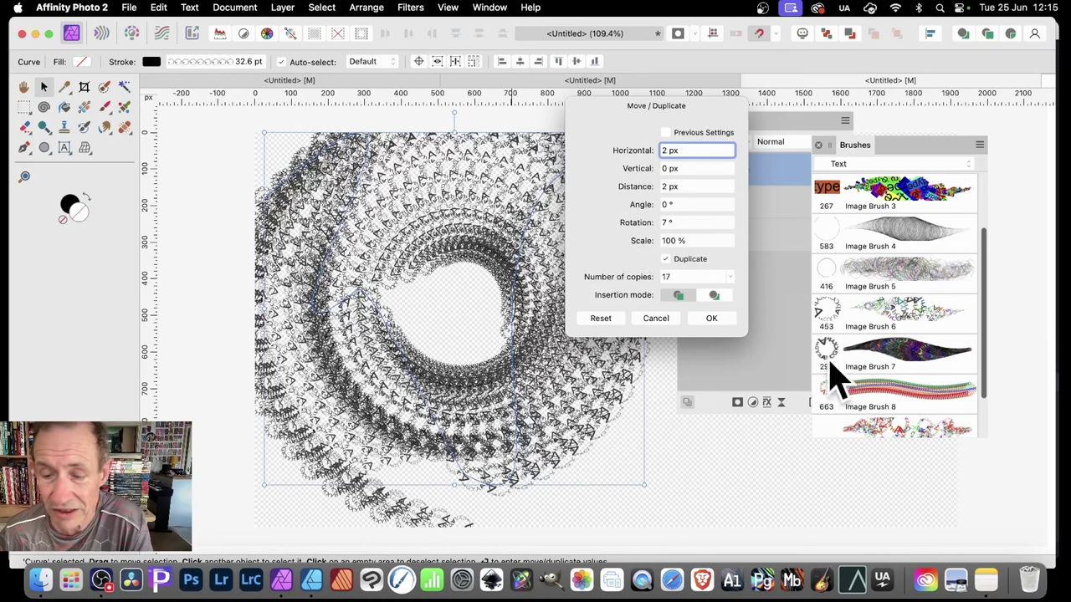
pyautogui.click(713, 317)
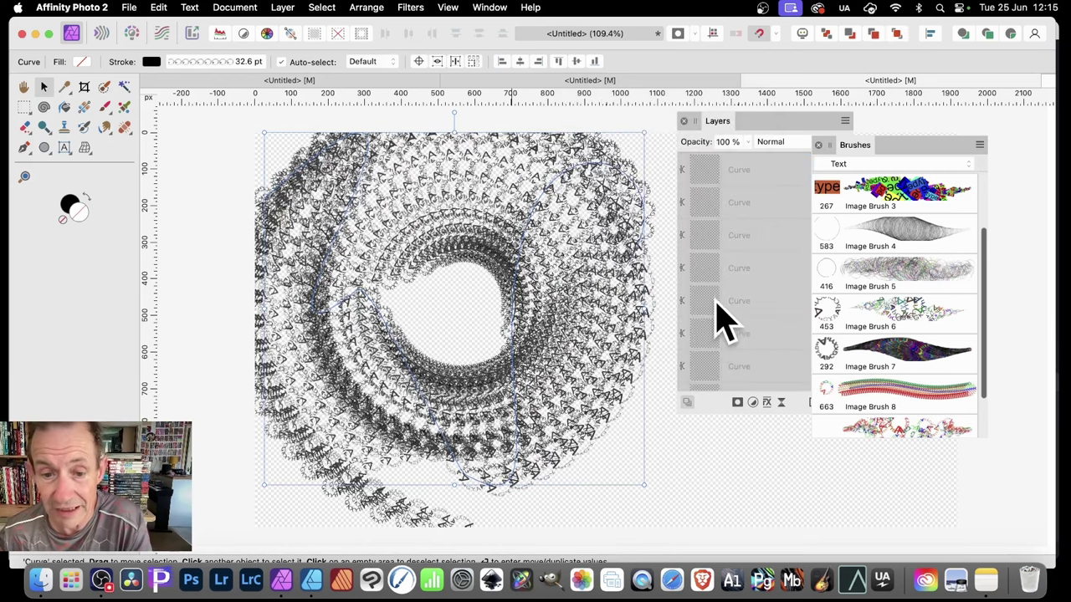
# - Bring the Layers panel forward and select the second and fifth Curve layers
pyautogui.click(731, 211)
pyautogui.click(731, 207)
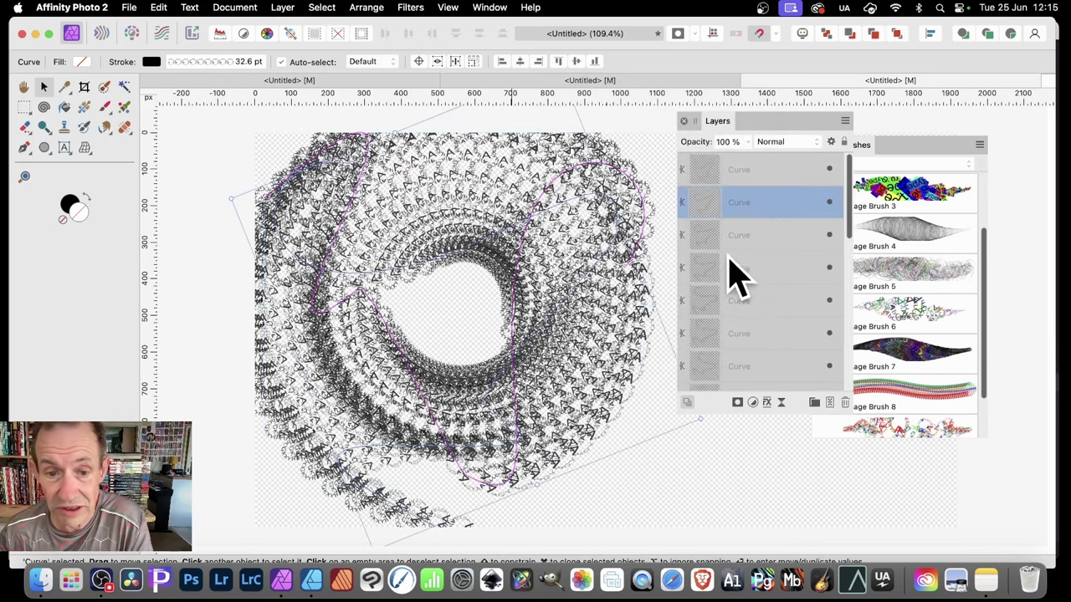
pyautogui.click(757, 298)
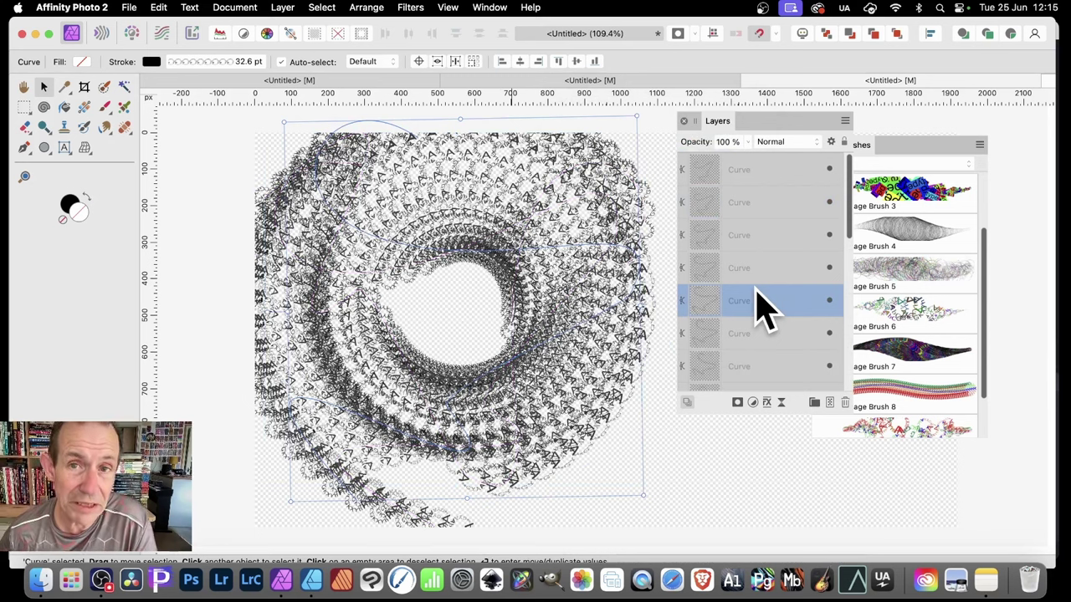